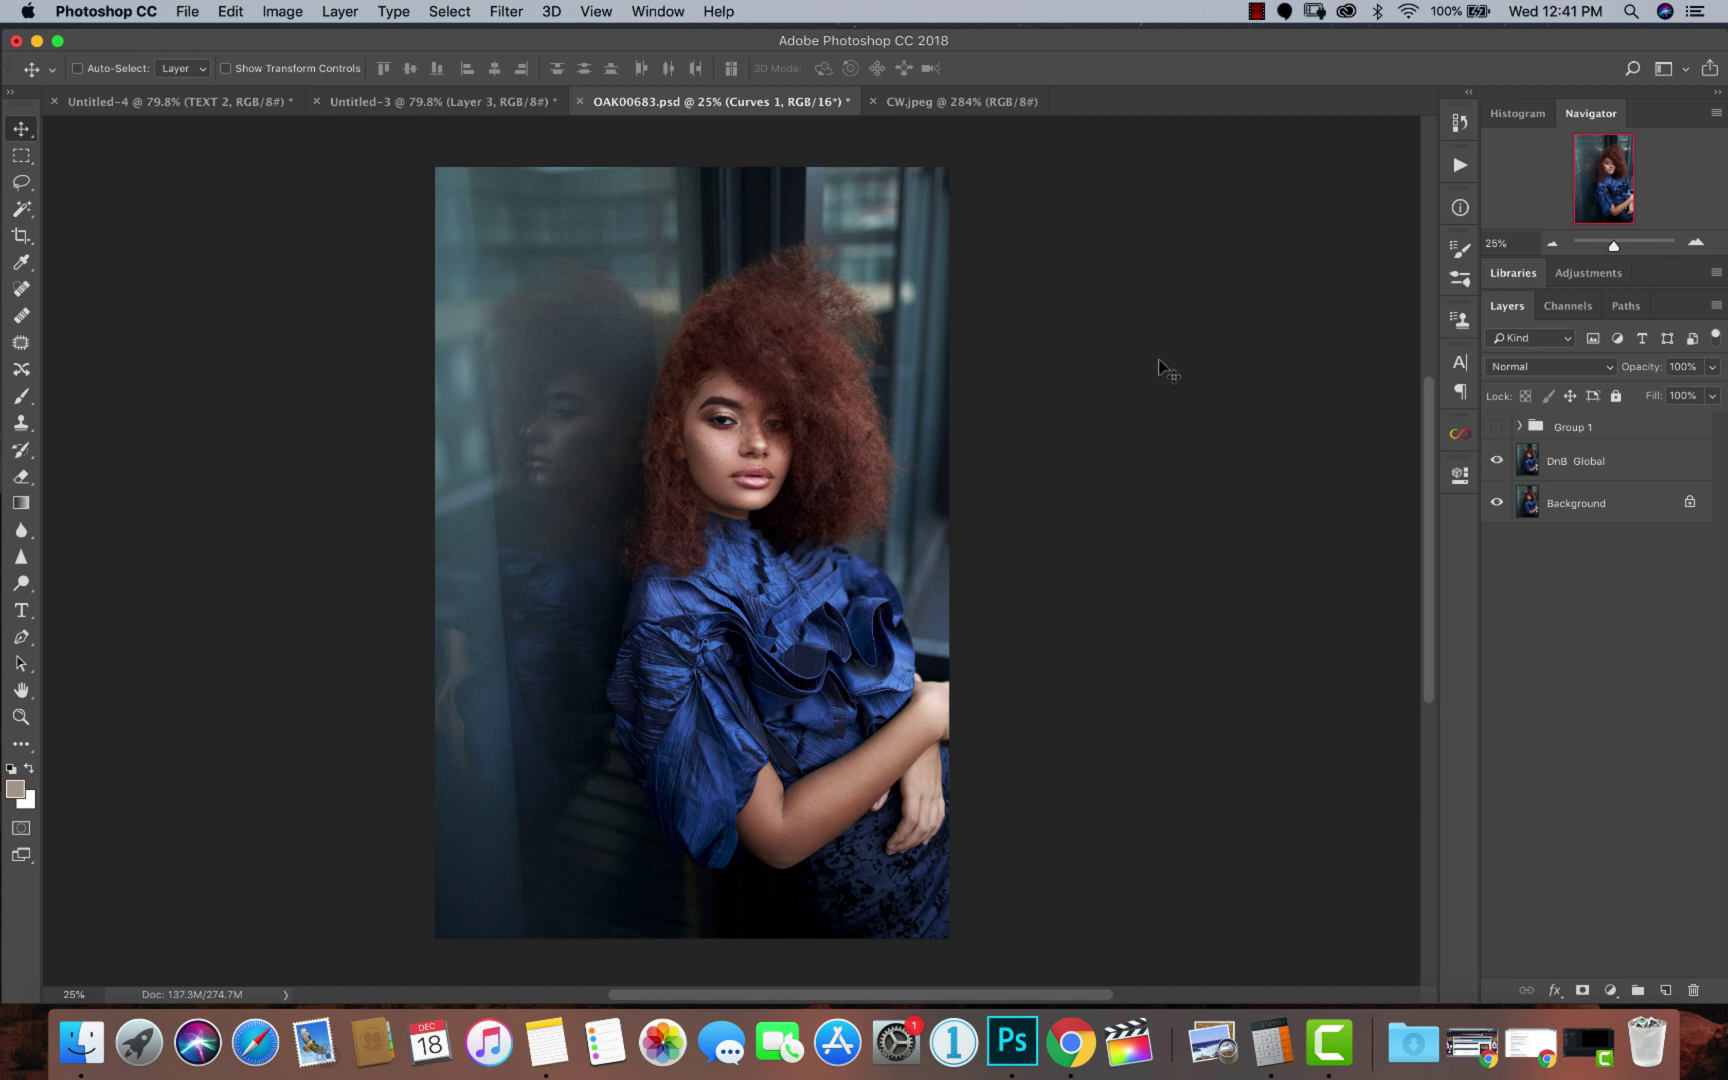
# Show the hidden Group 1 to view its color grading on the portrait.
pyautogui.click(1496, 428)
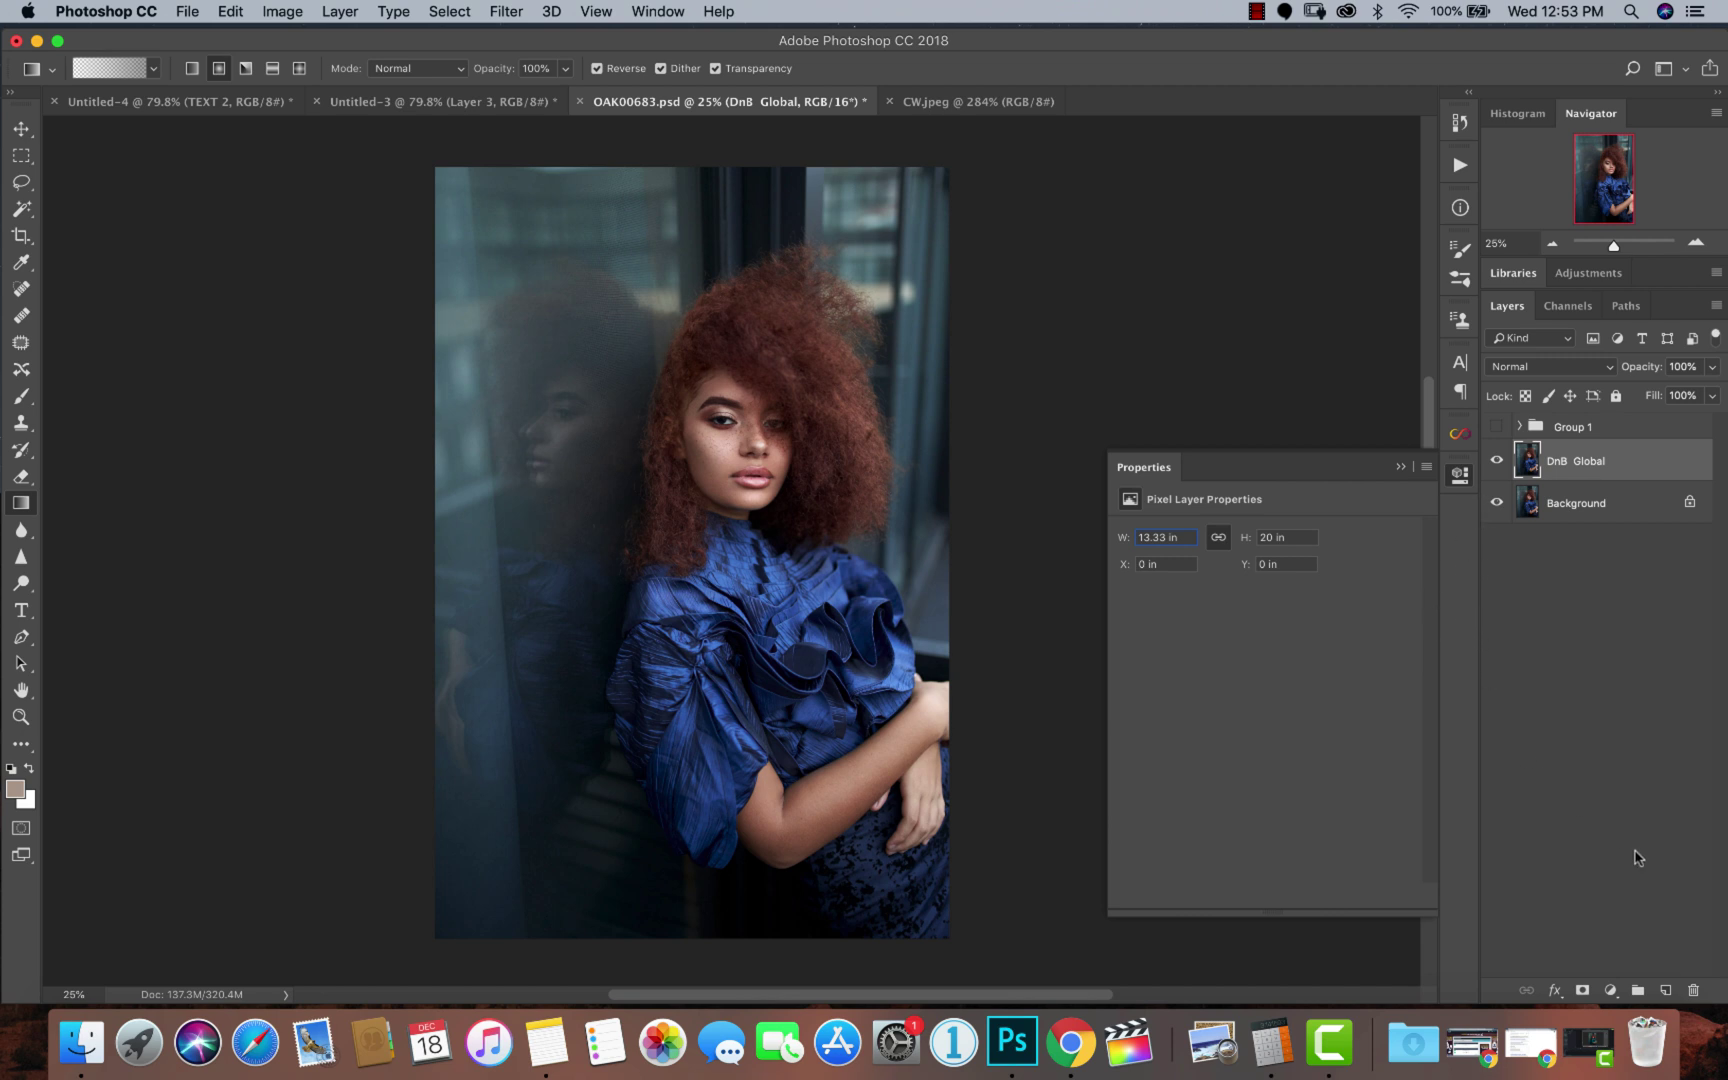
# Add a Color Lookup adjustment layer above DnB Global with the Warm Meadows.CUBE LUT and lower its opacity to 66%.
pyautogui.click(1613, 989)
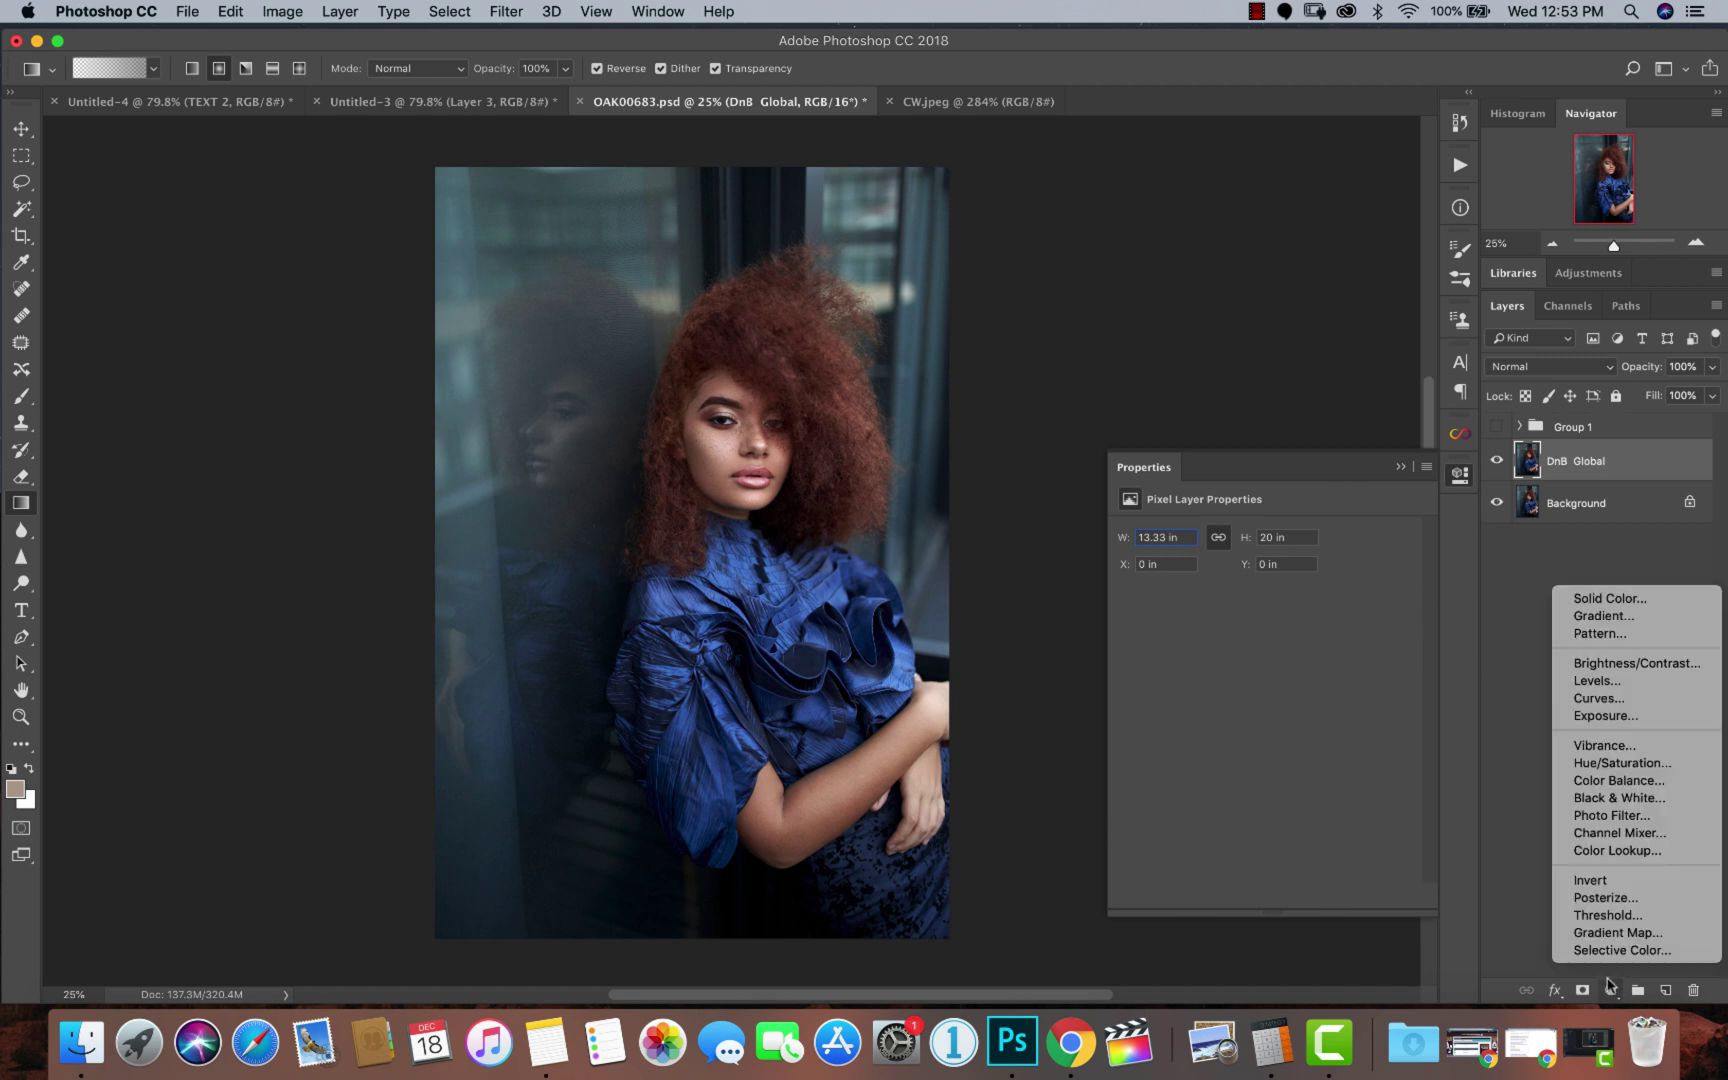
pyautogui.click(1617, 851)
pyautogui.click(1240, 535)
pyautogui.click(1238, 536)
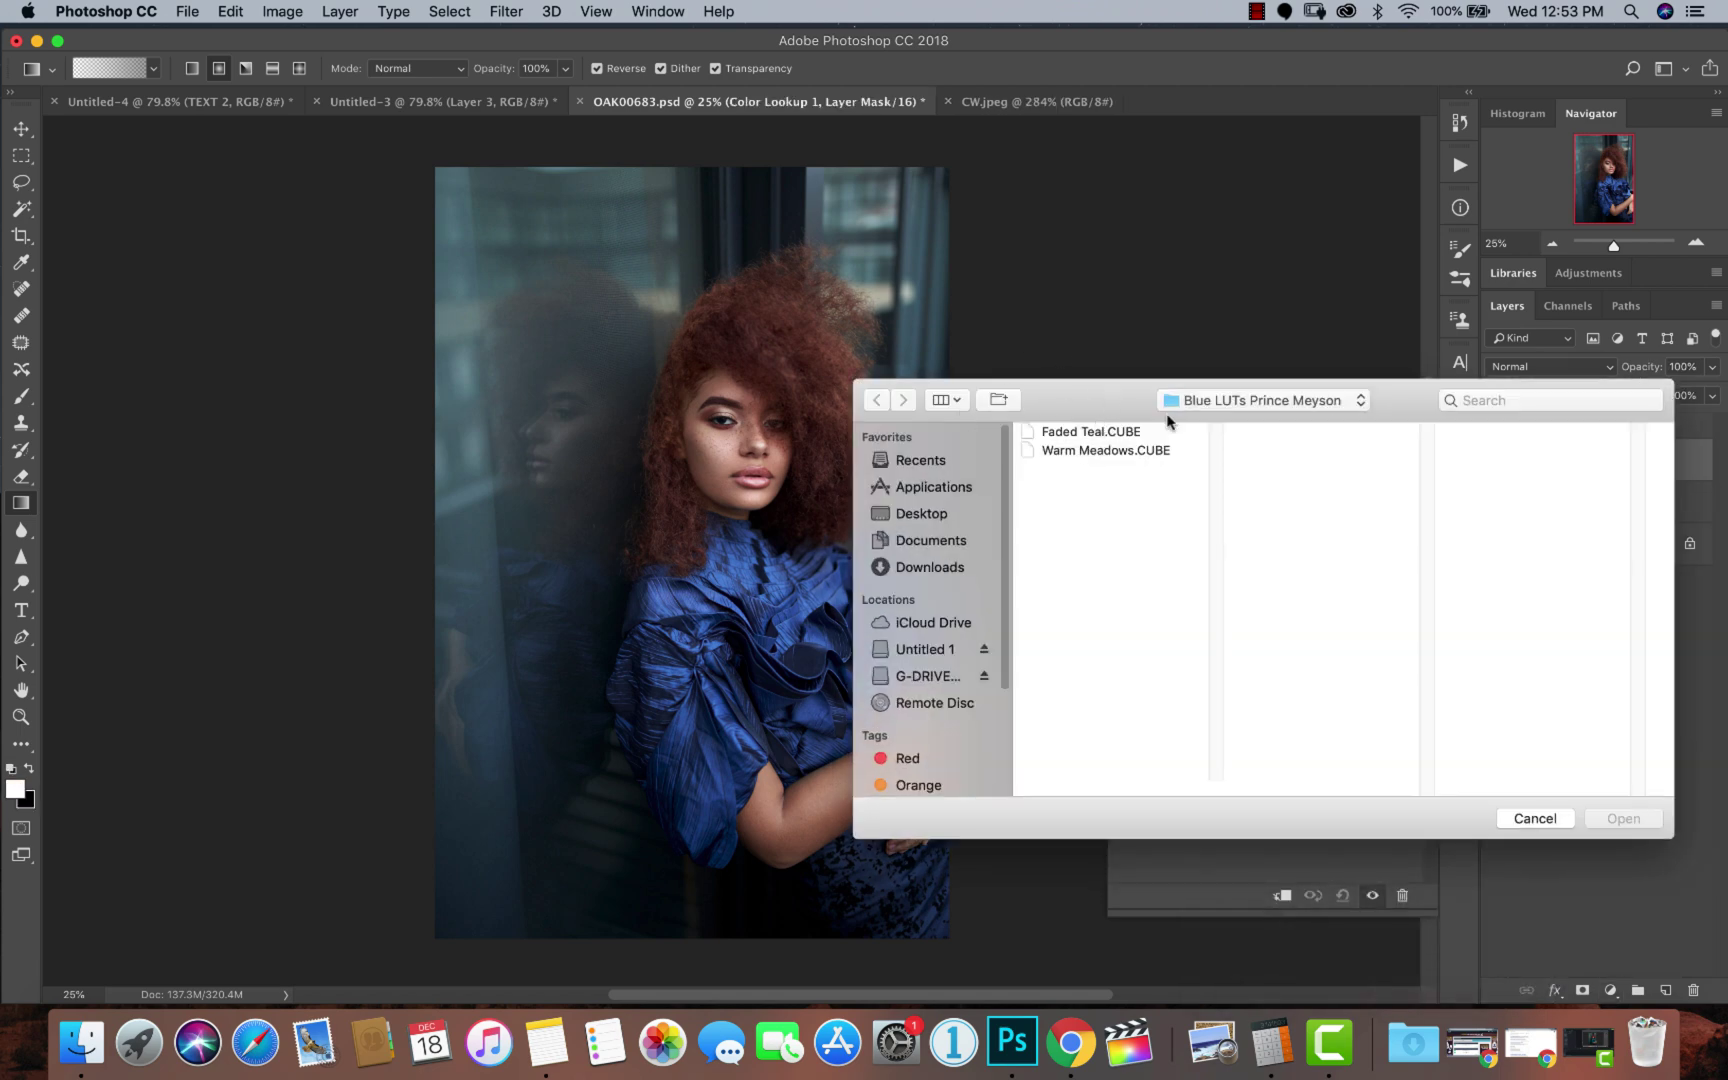
pyautogui.click(1092, 452)
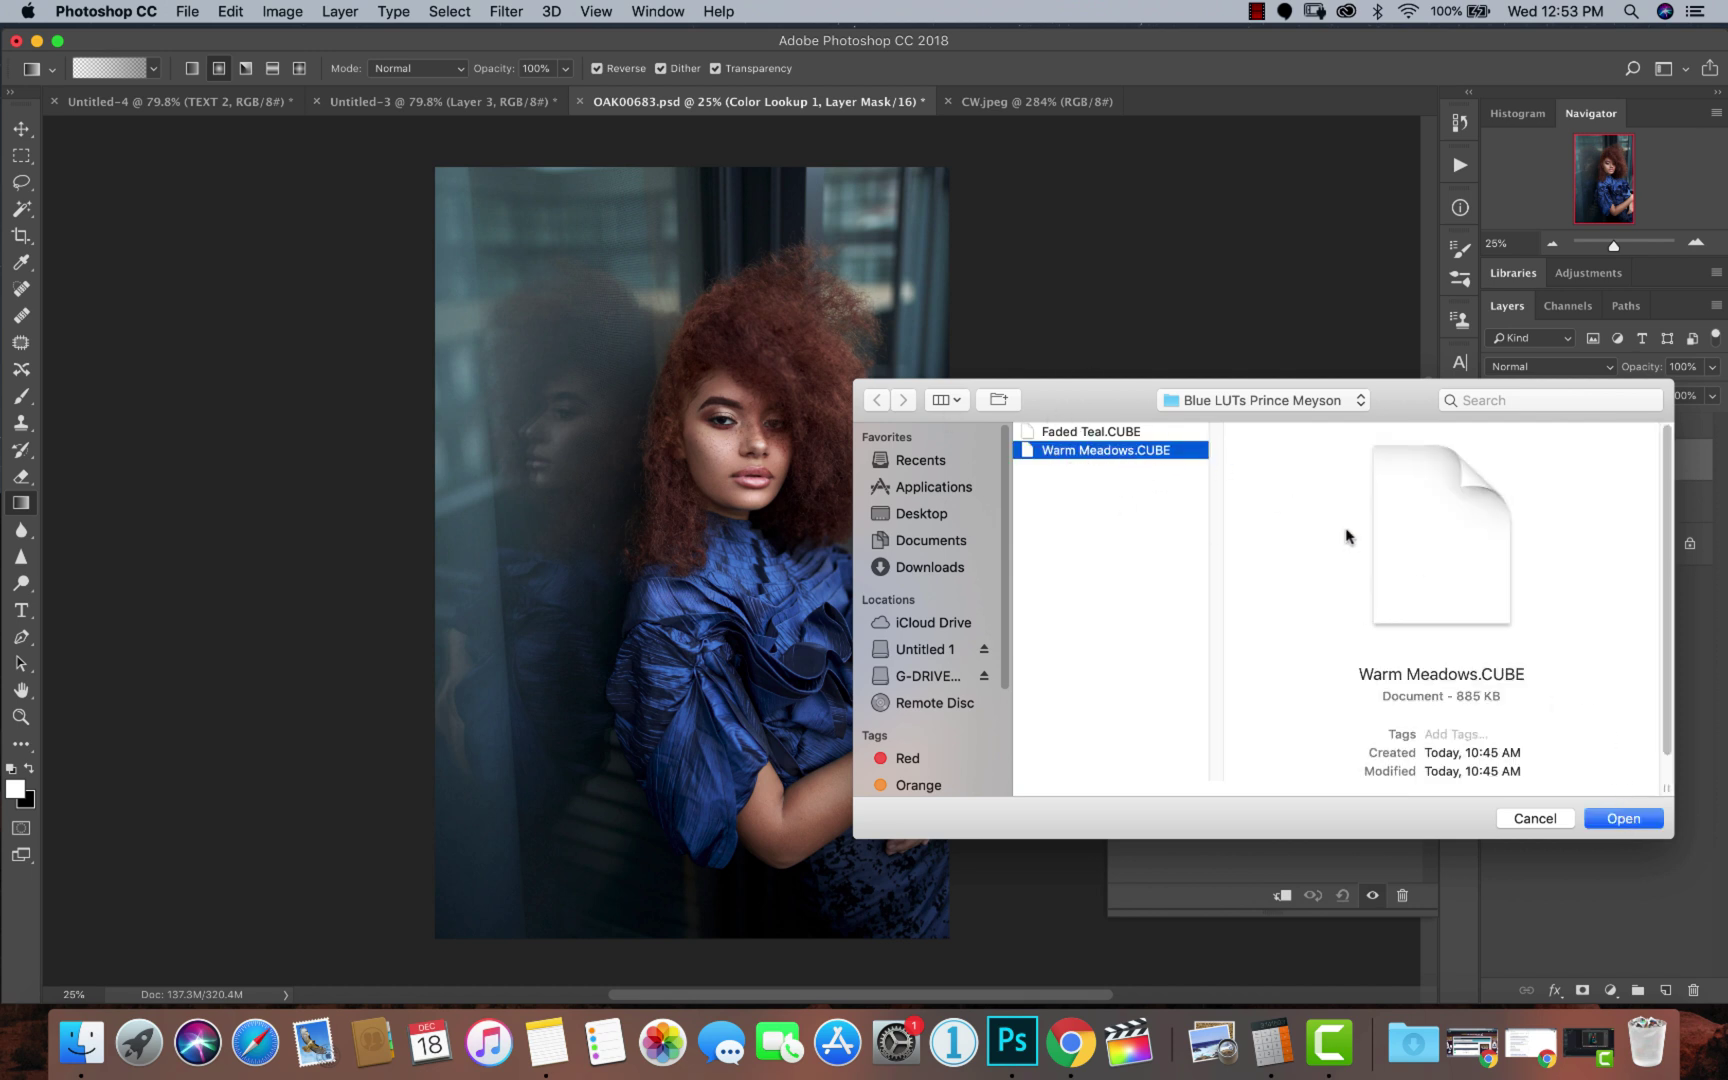
pyautogui.click(1612, 820)
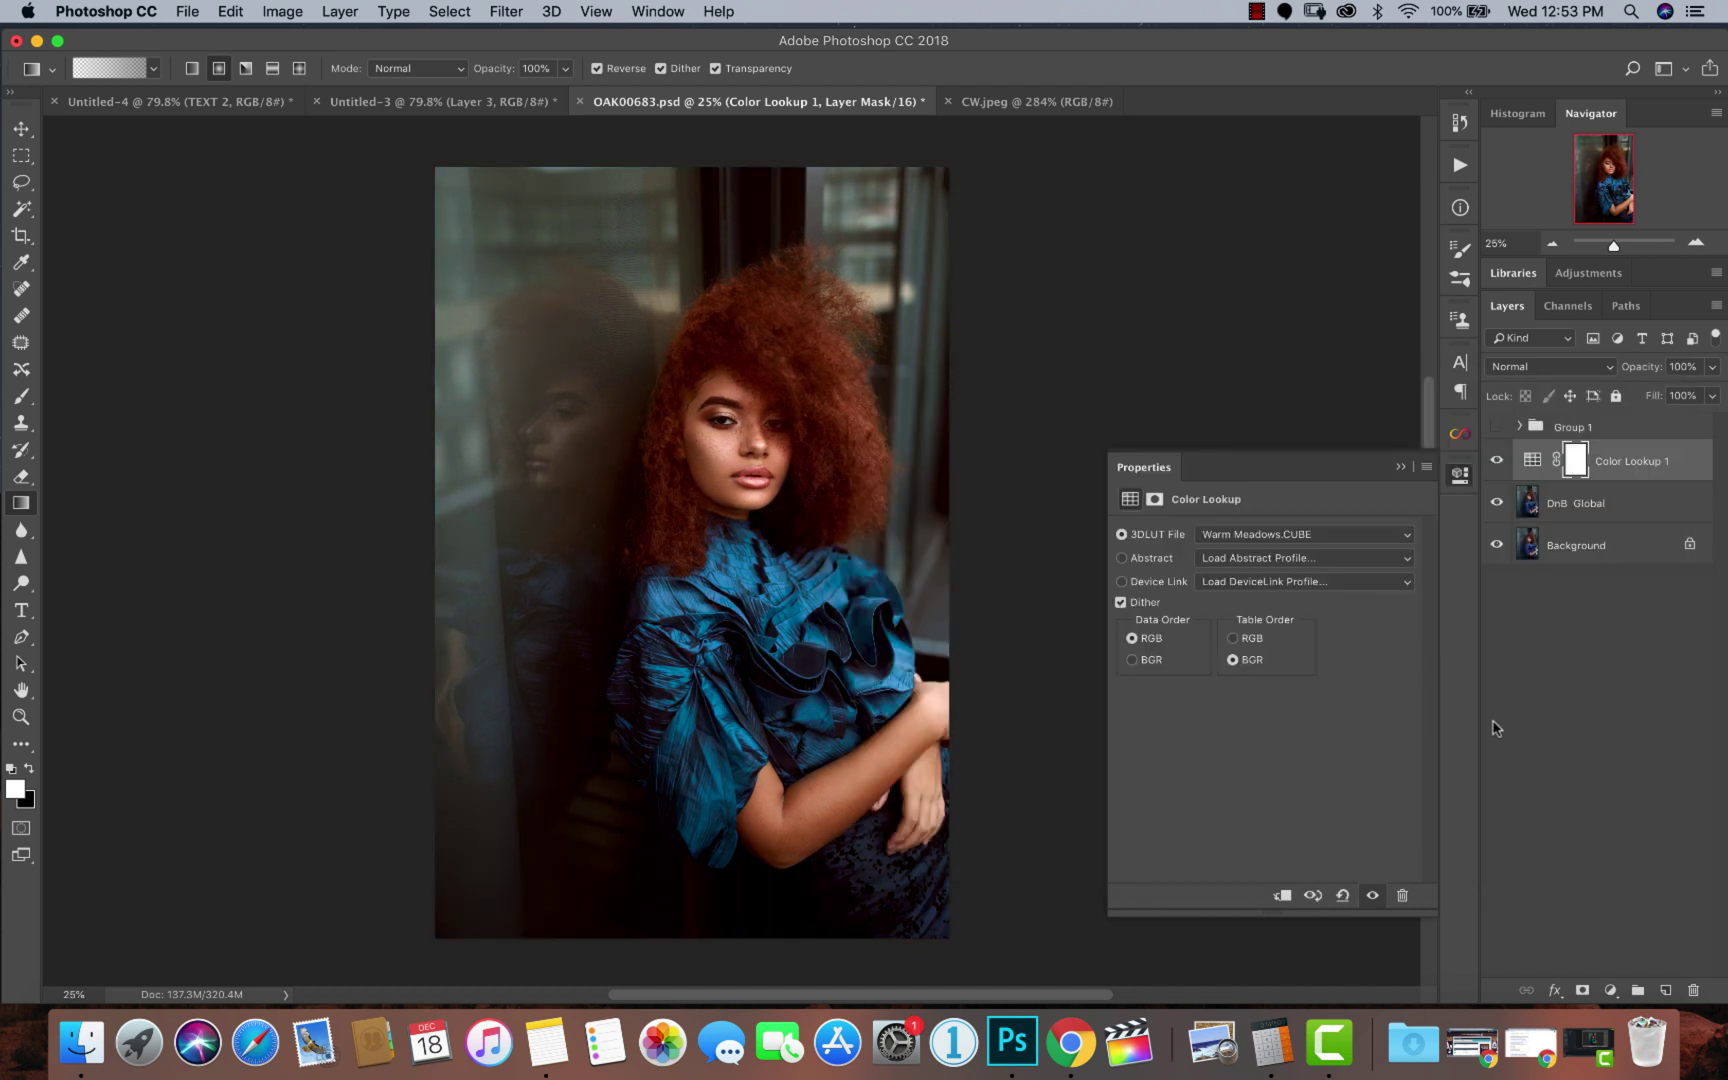
pyautogui.click(1712, 366)
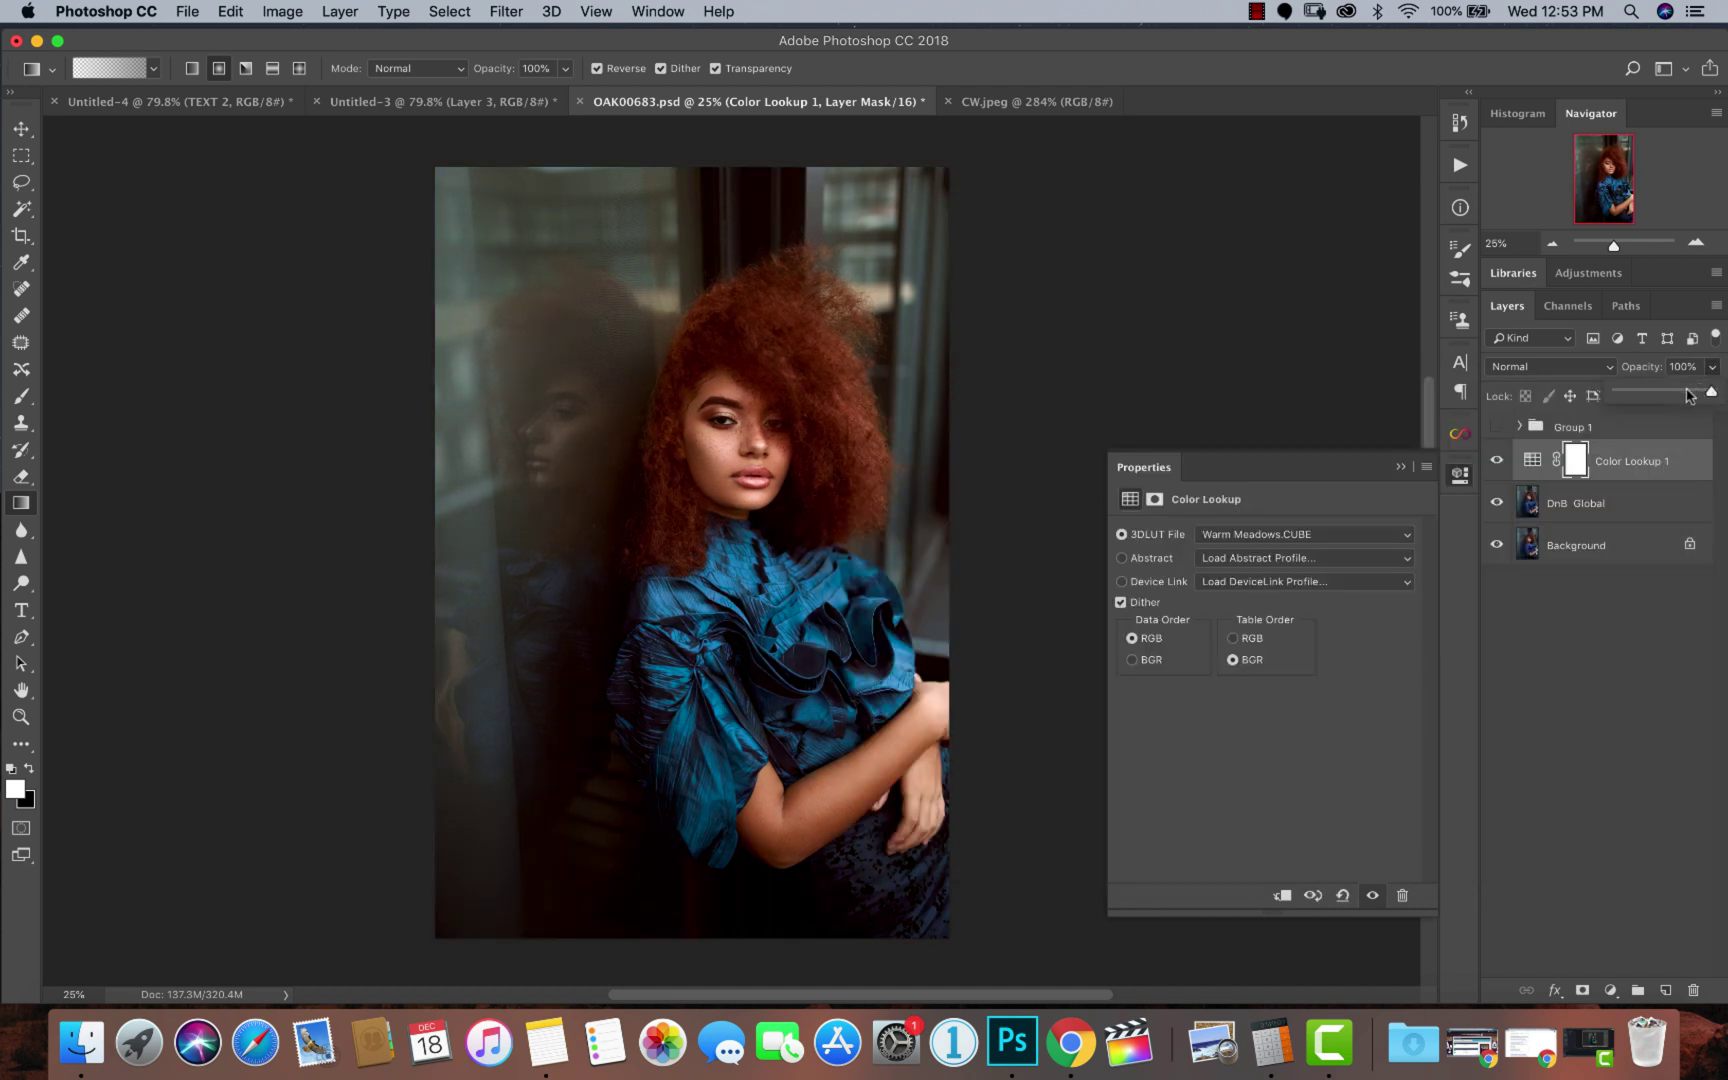
pyautogui.moveTo(1640, 393); pyautogui.dragTo(1679, 395)
# Add a second Color Lookup adjustment layer with the Faded Teal.CUBE LUT and lower its opacity.
pyautogui.click(1610, 990)
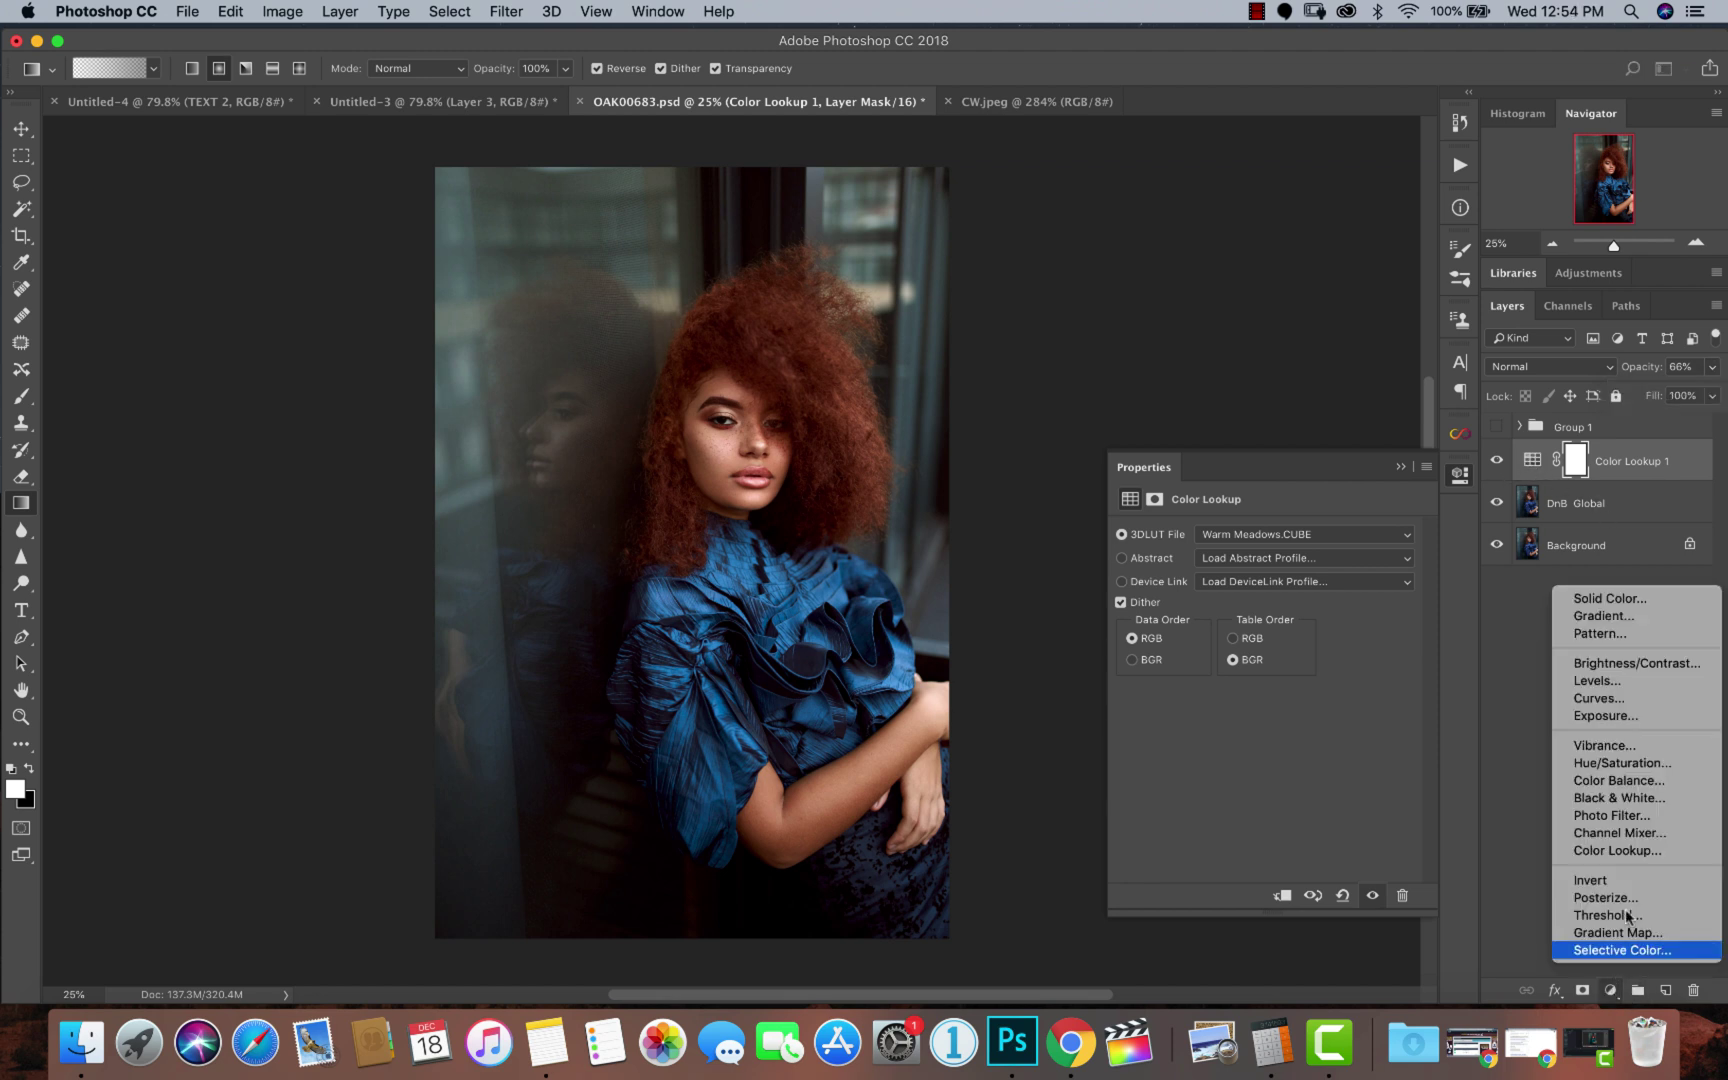
pyautogui.click(1612, 851)
pyautogui.click(1280, 540)
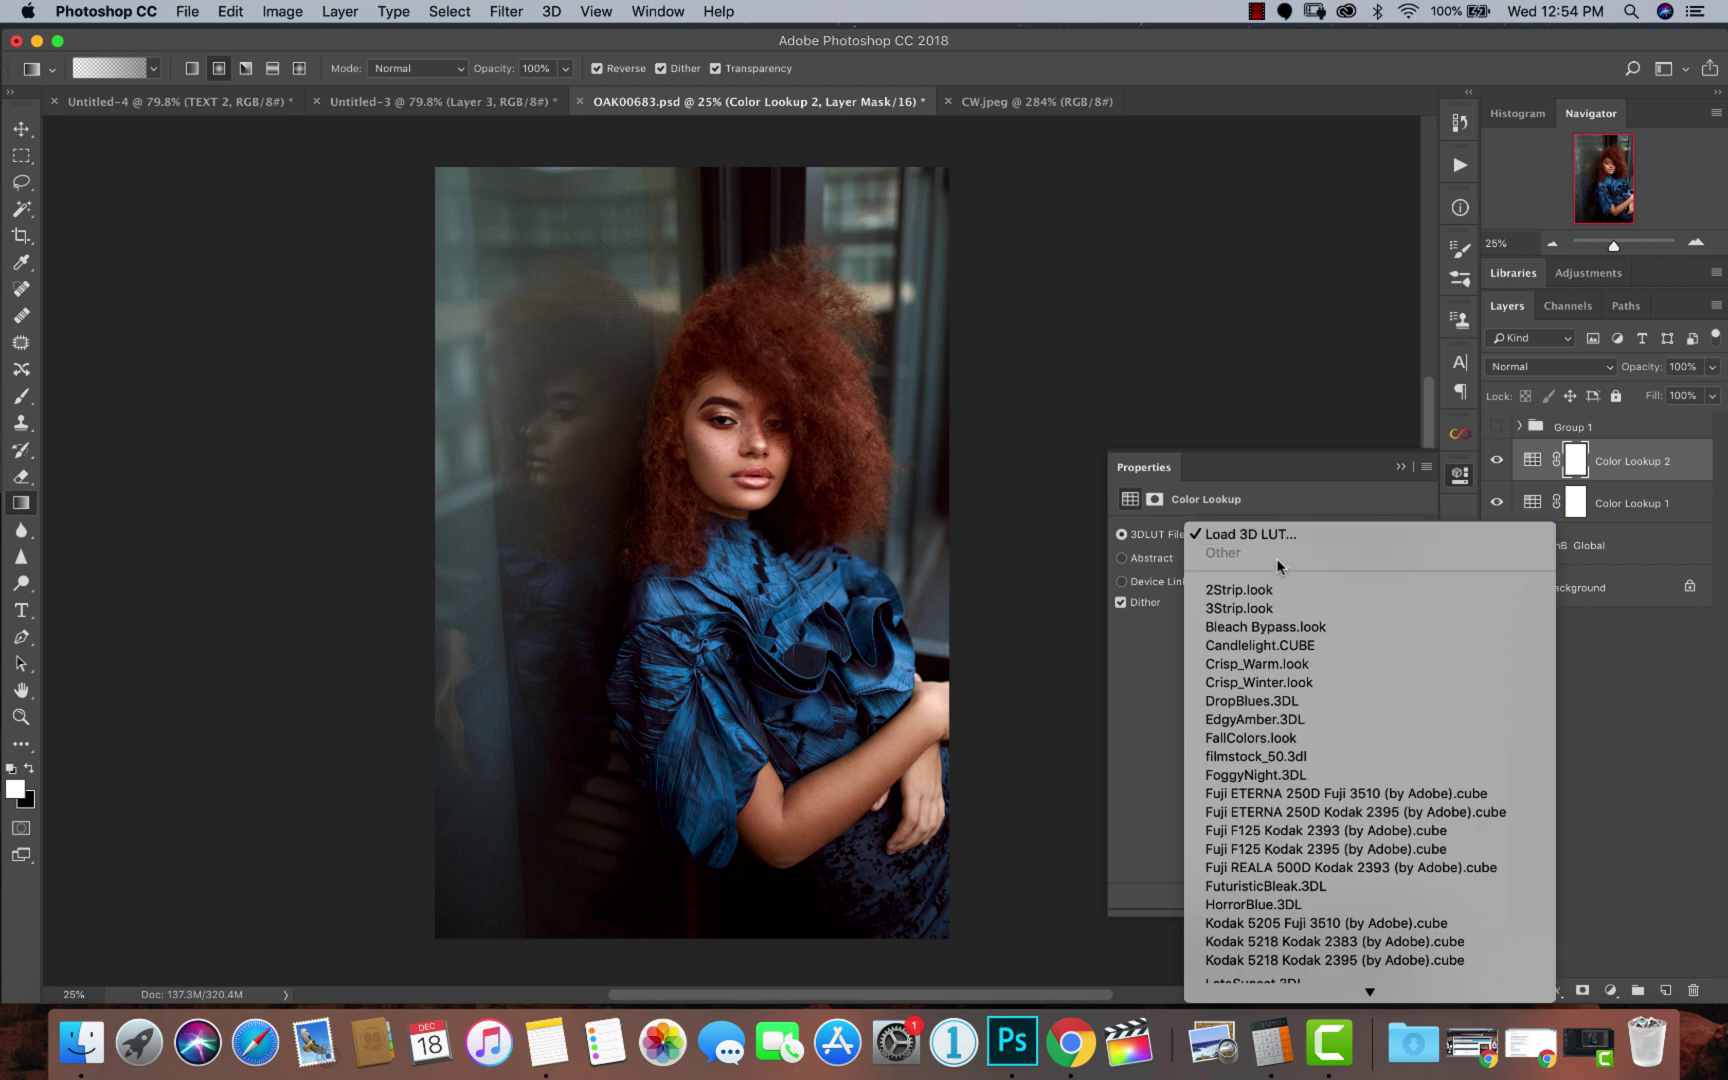
pyautogui.click(1285, 534)
pyautogui.click(1095, 432)
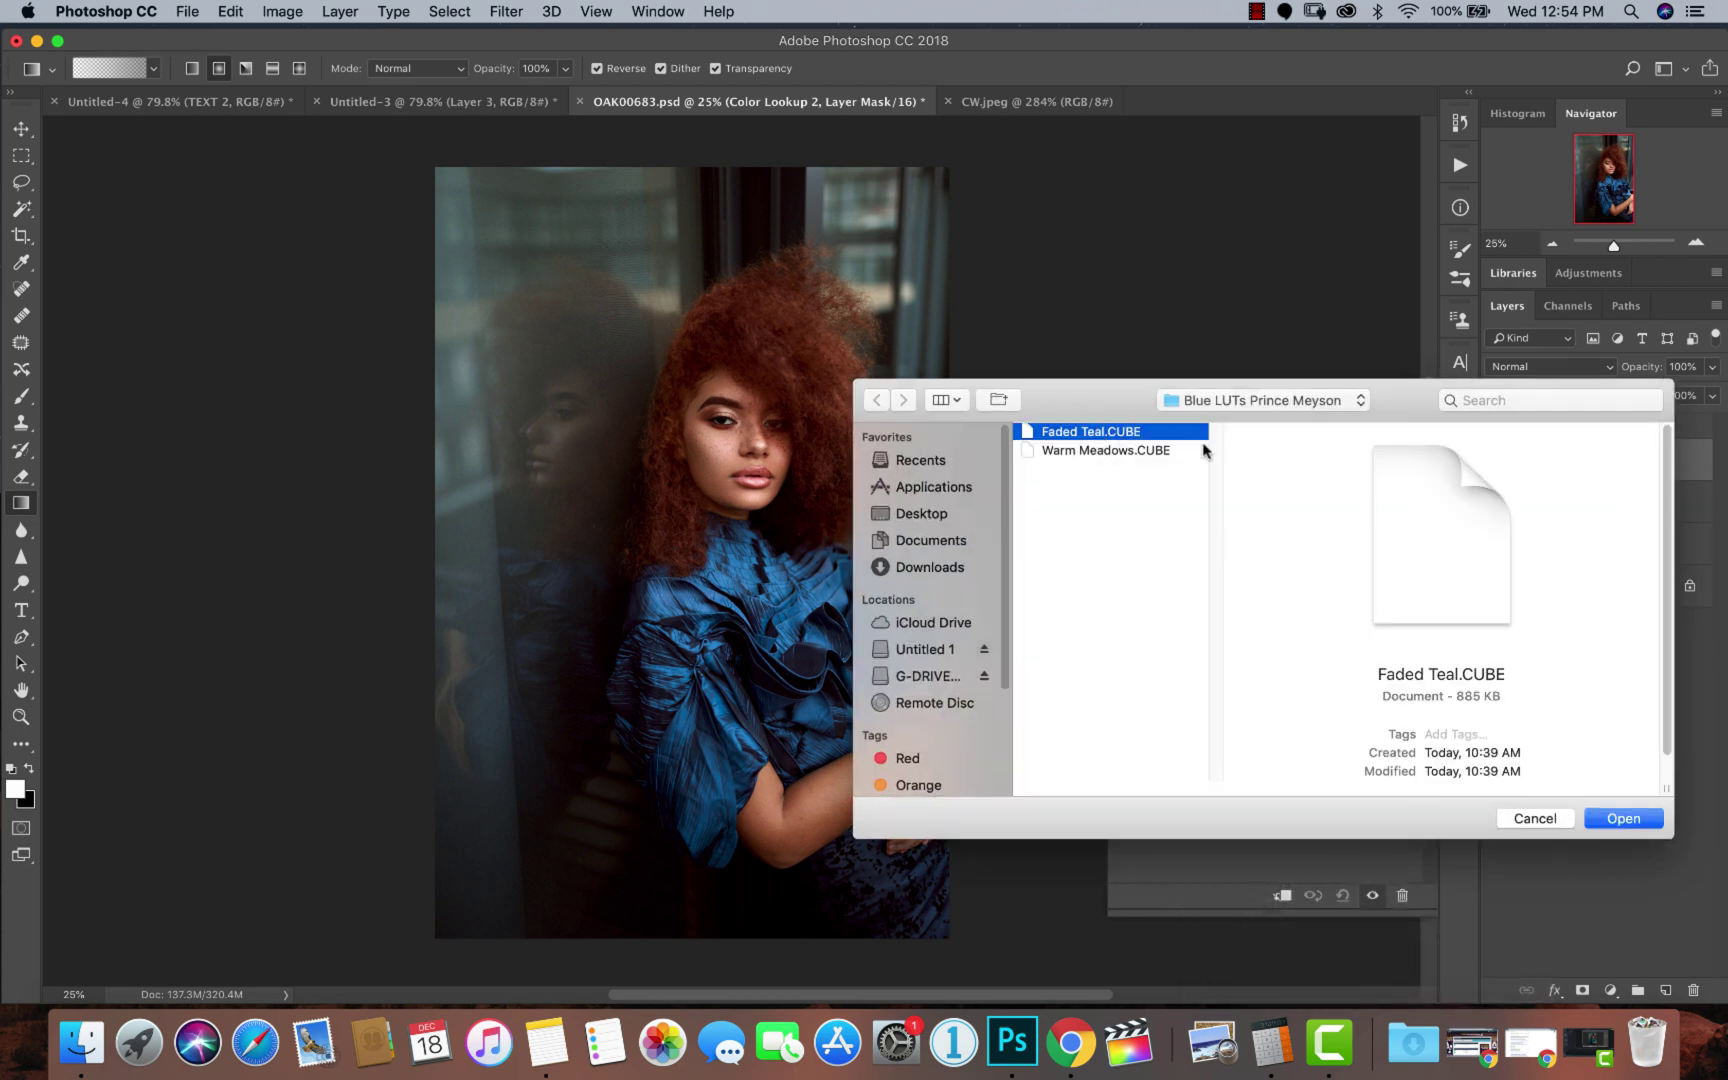
pyautogui.click(1617, 818)
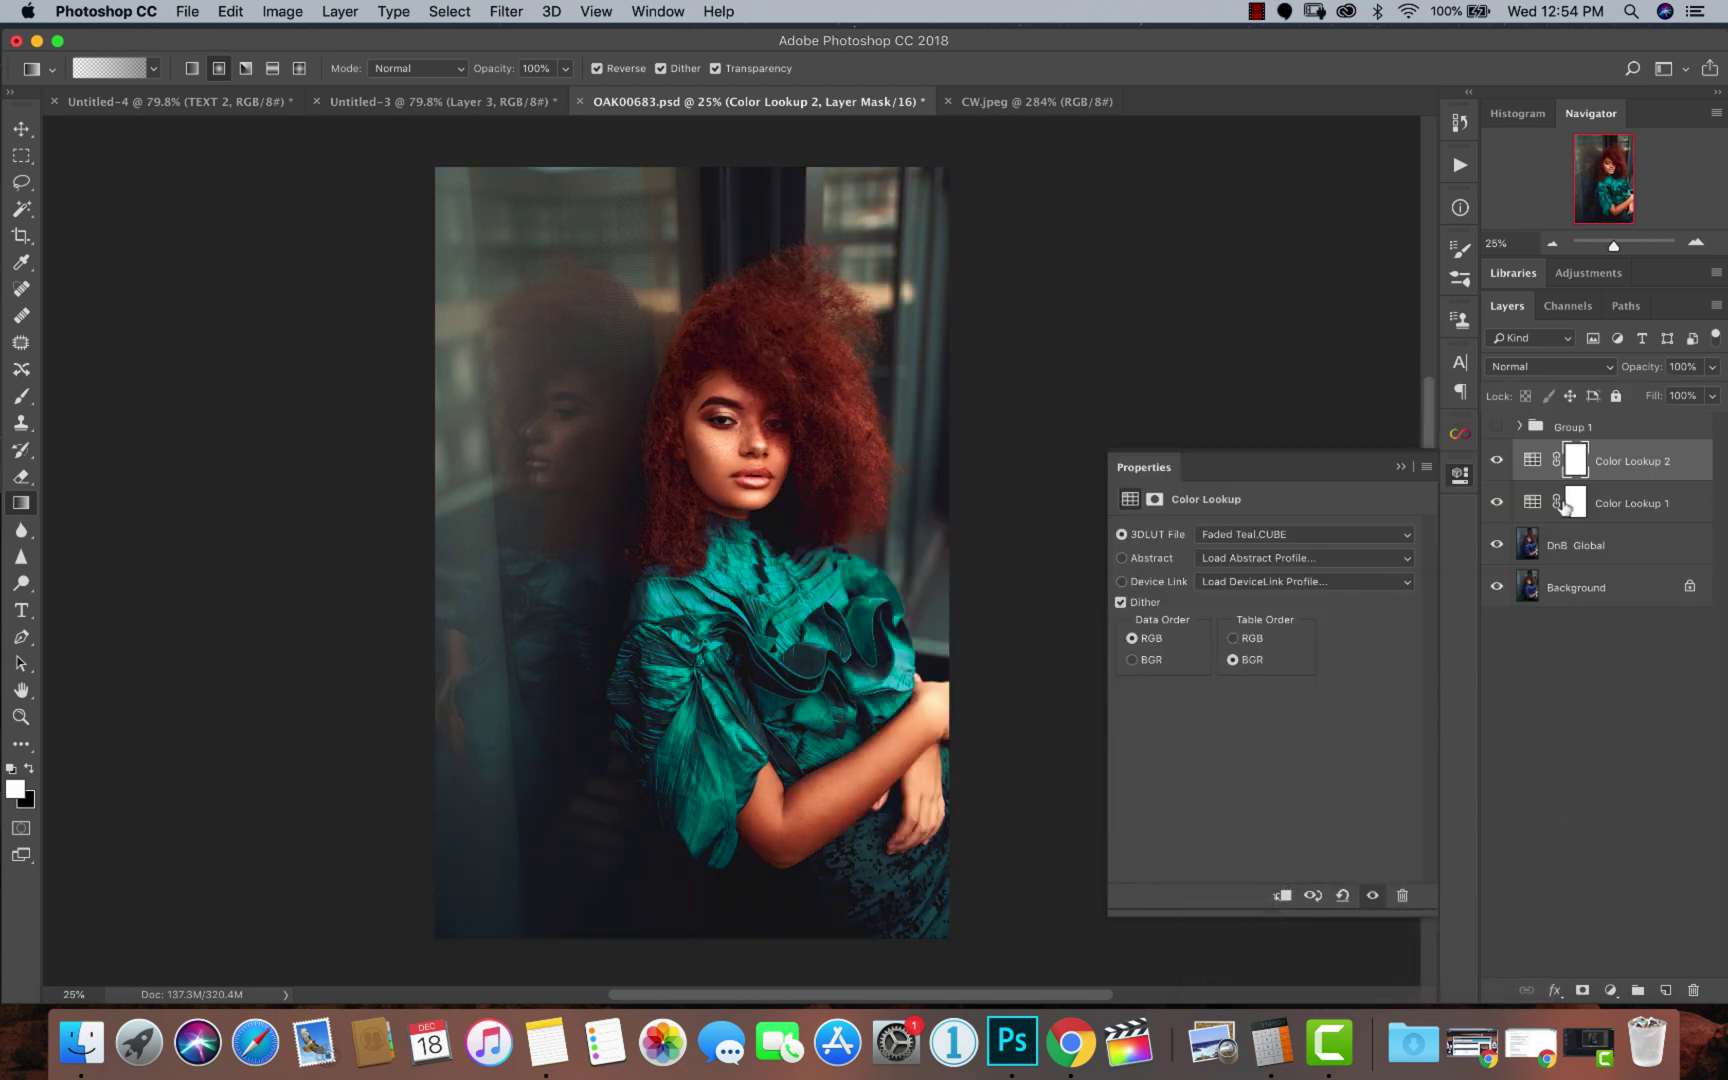
pyautogui.click(1712, 367)
pyautogui.moveTo(1668, 392); pyautogui.dragTo(1662, 392)
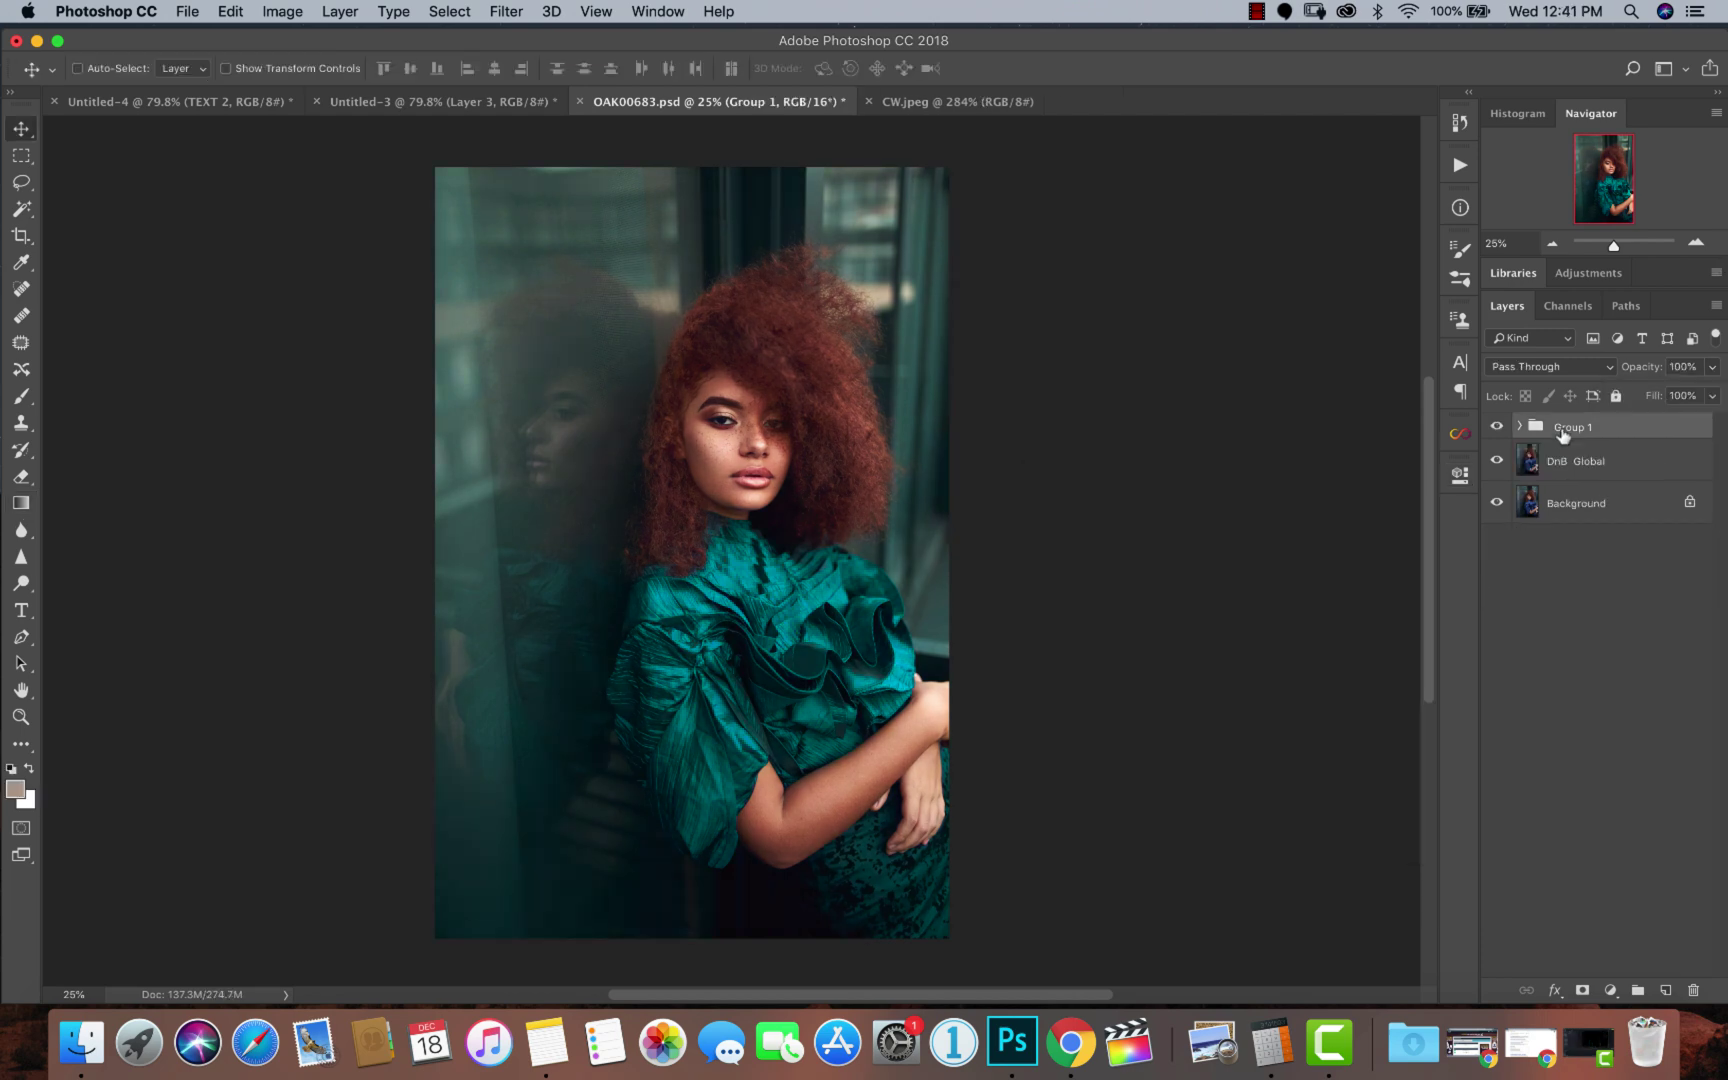
# Delete Group 1 and add a Selective Color adjustment layer above DnB Global.
pyautogui.press('Delete')
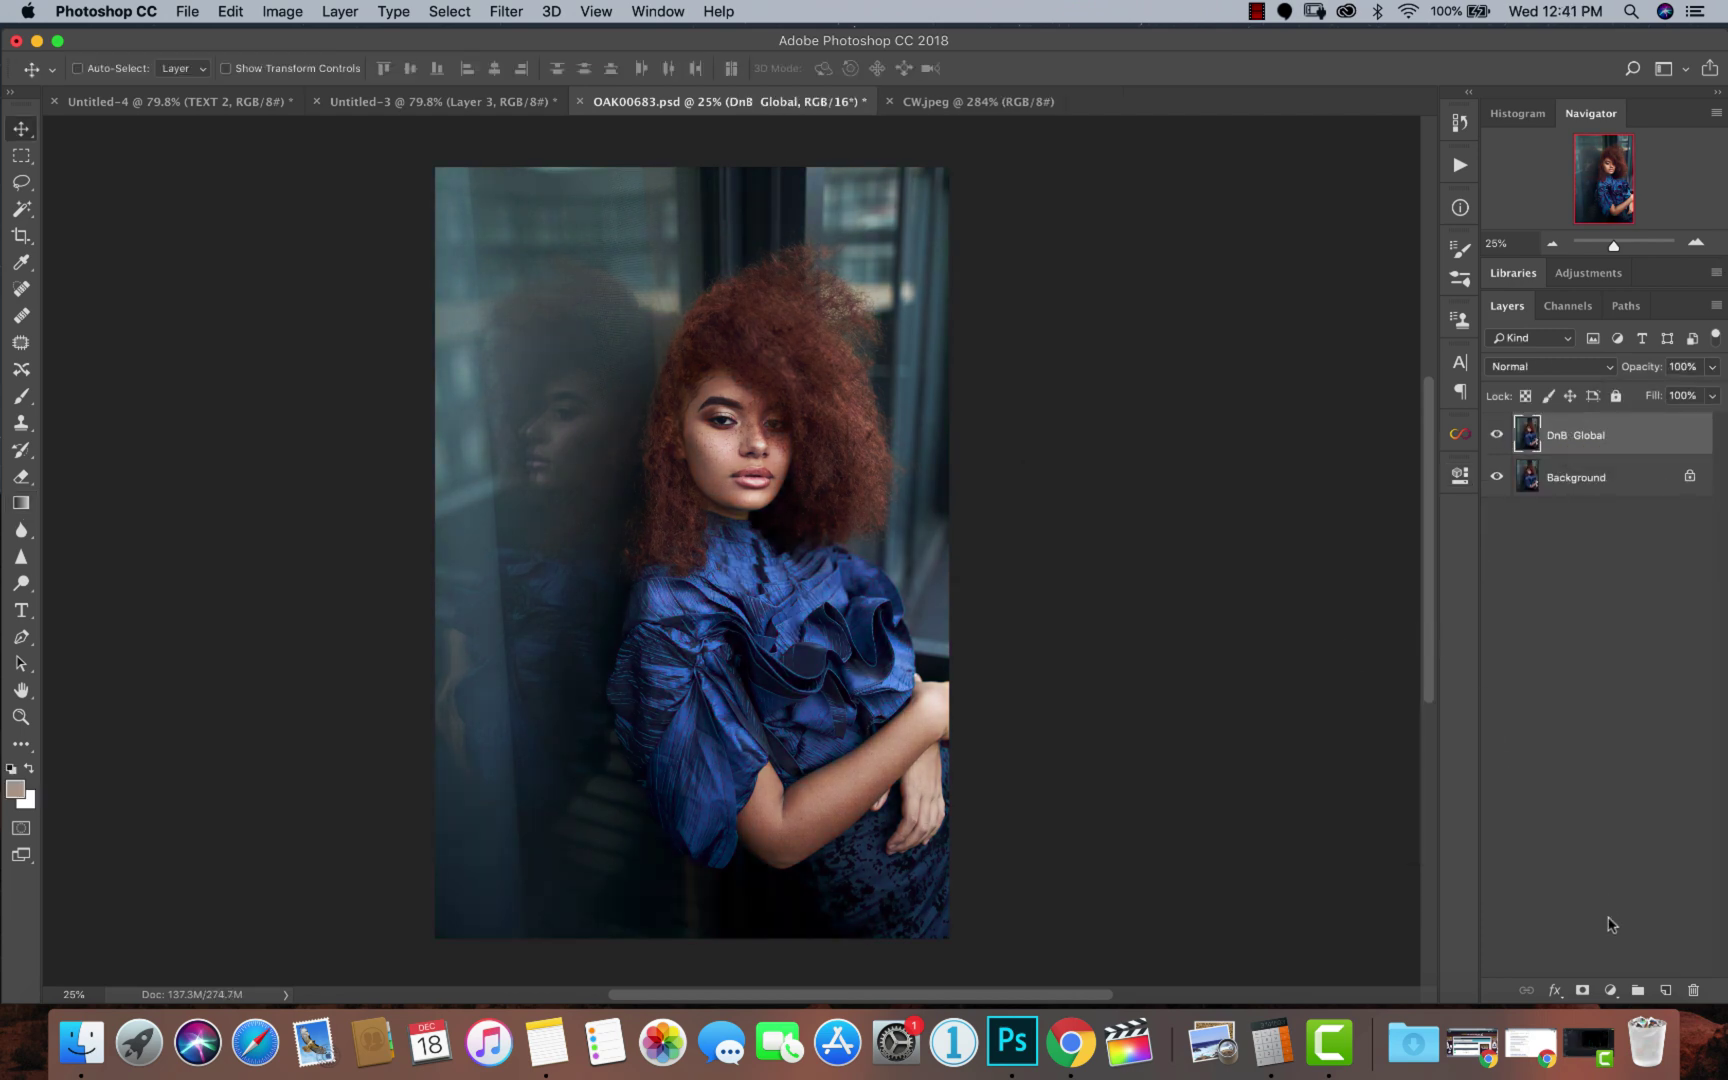
pyautogui.click(1605, 976)
pyautogui.click(1612, 990)
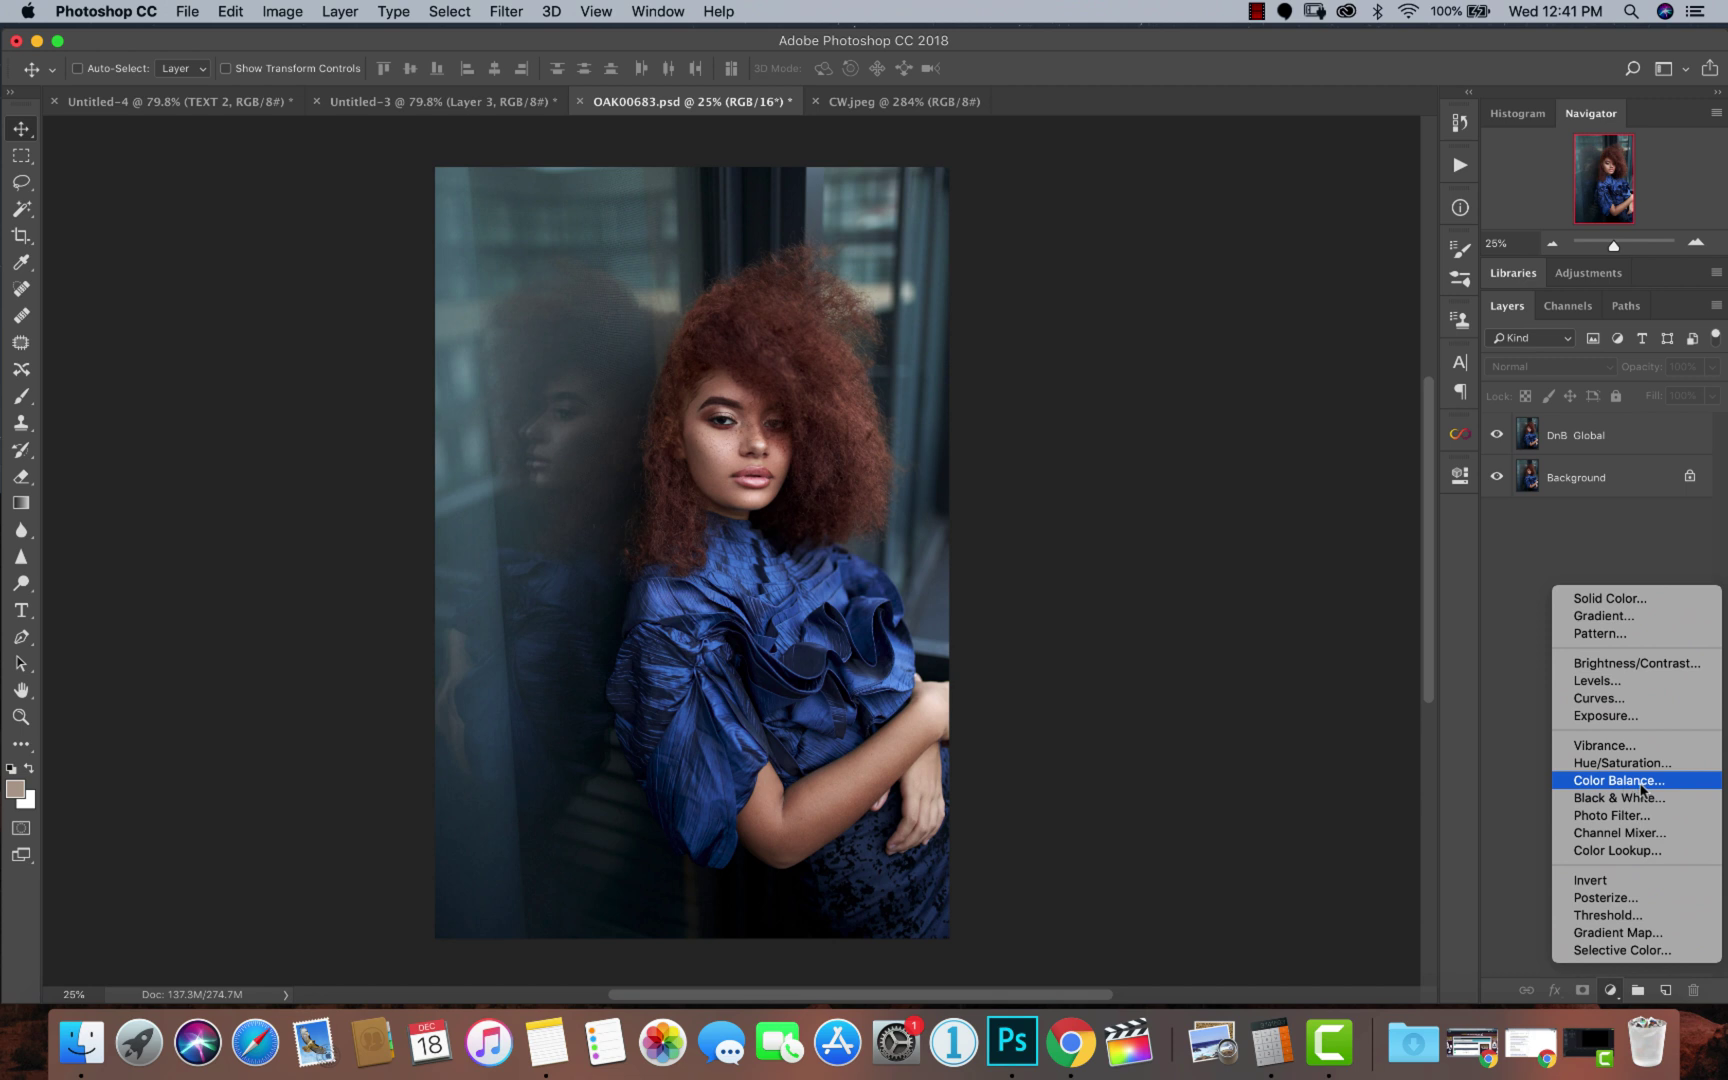
pyautogui.click(1522, 838)
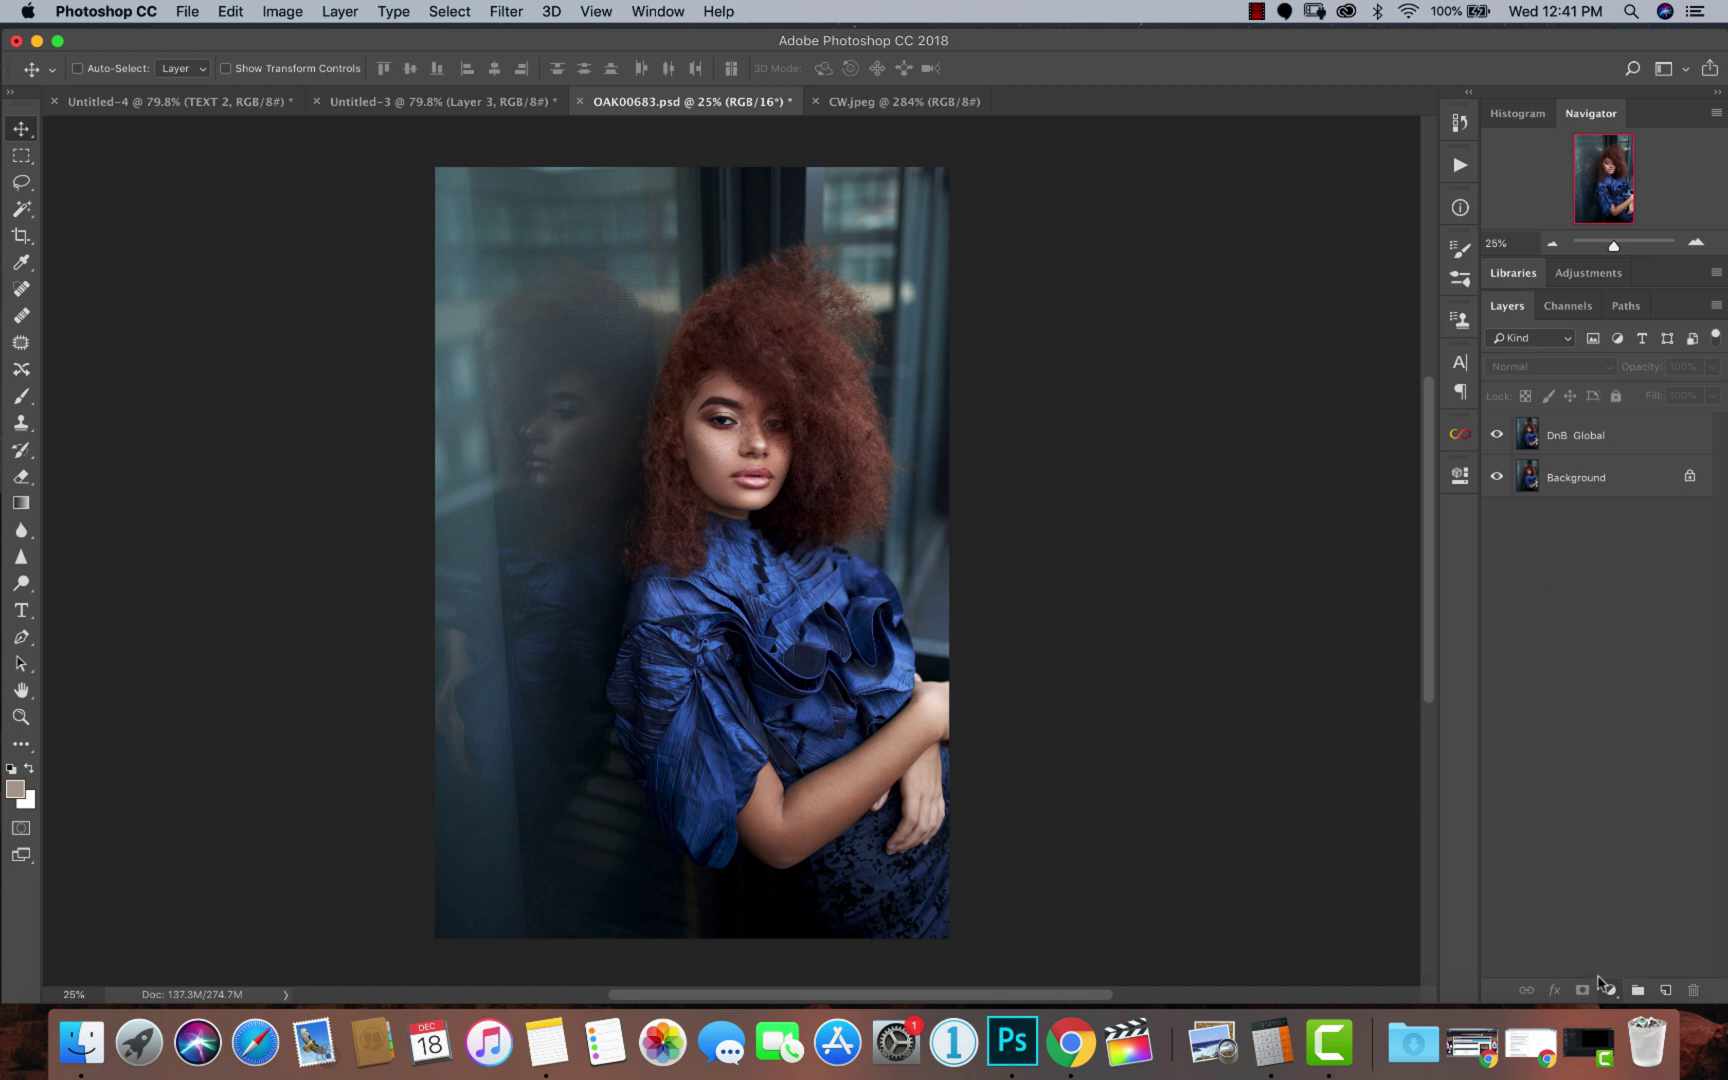
pyautogui.click(1606, 988)
pyautogui.click(1610, 951)
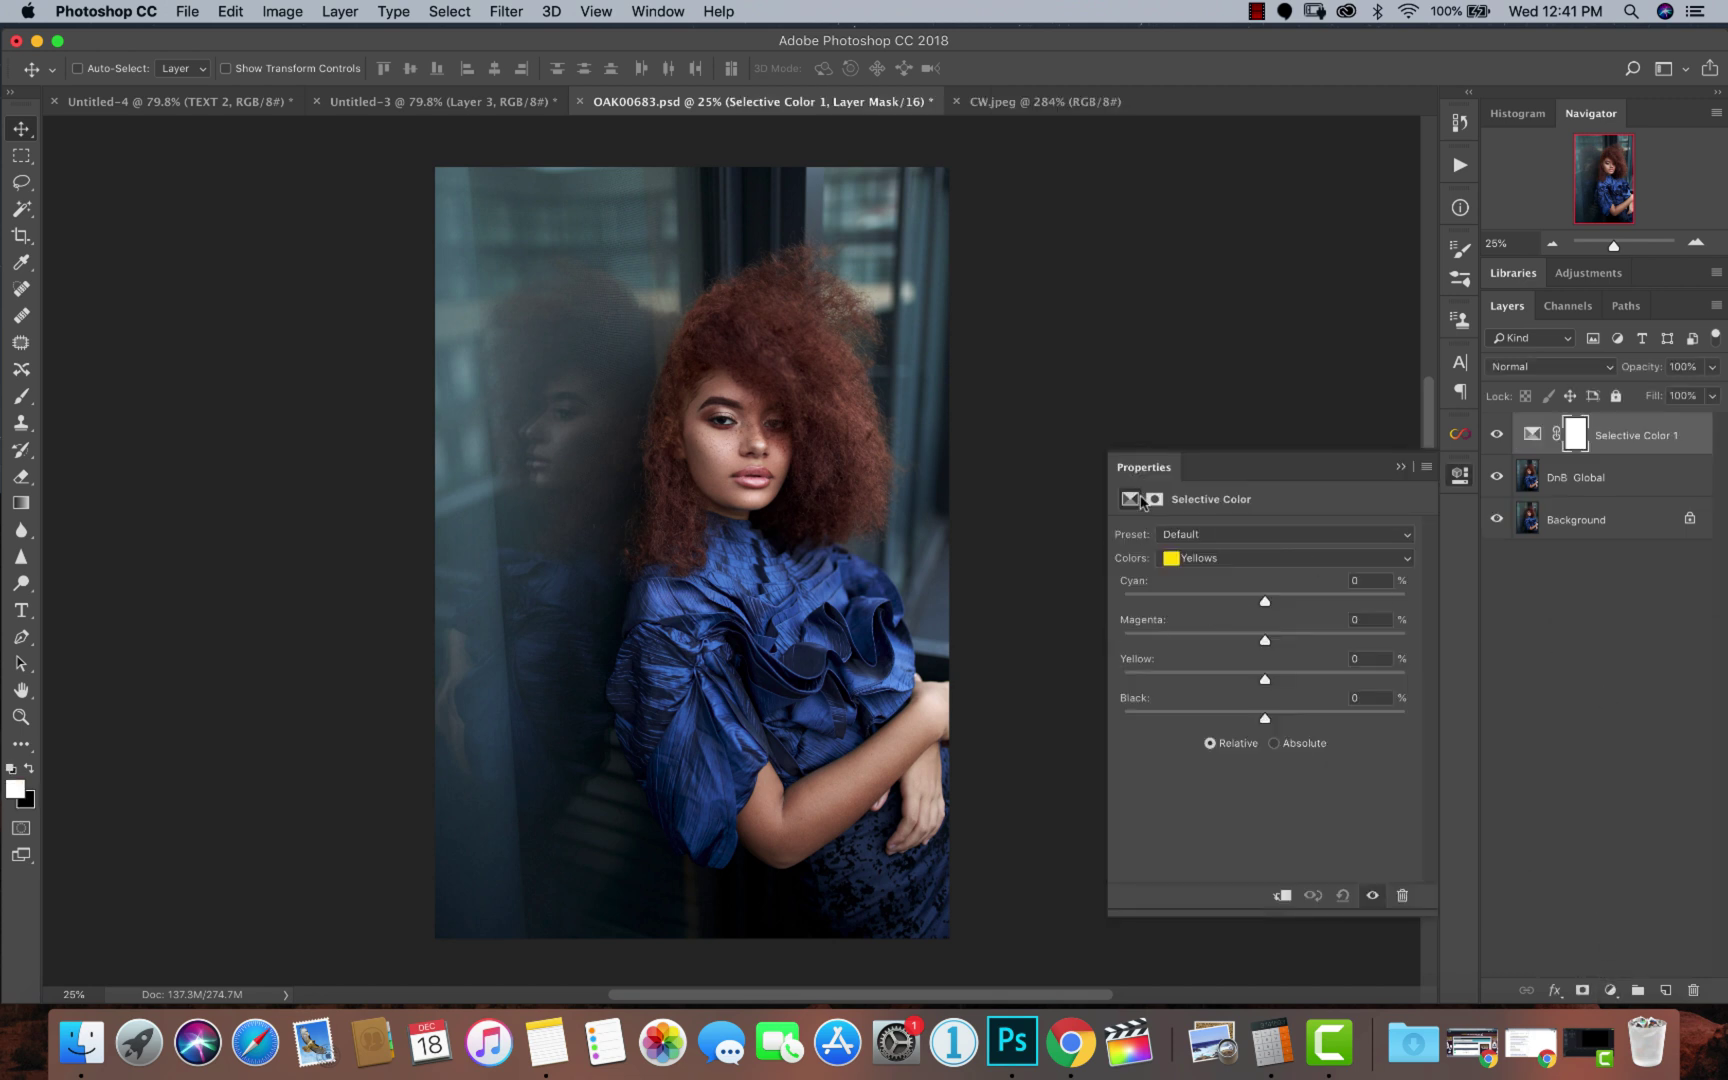
# Try different cyan amounts in the Selective Color layer's Reds and in another color range, ending back on Reds.
pyautogui.click(1192, 557)
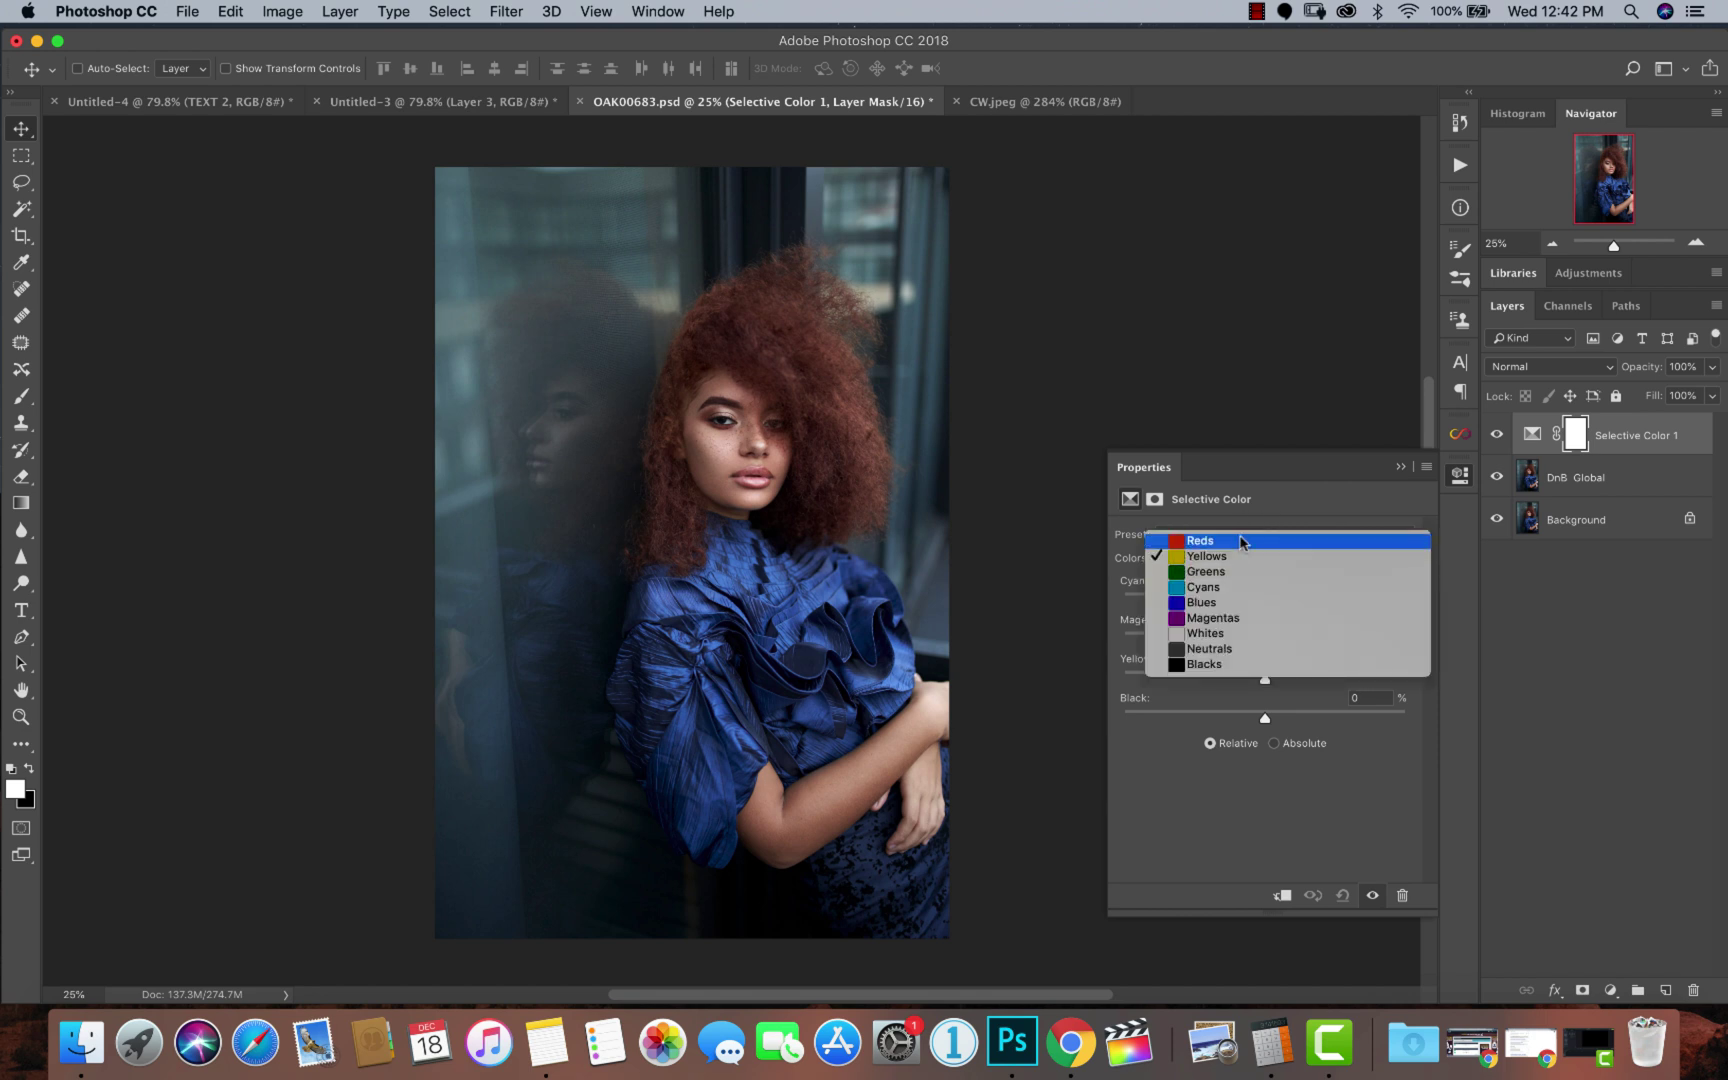
pyautogui.click(1233, 540)
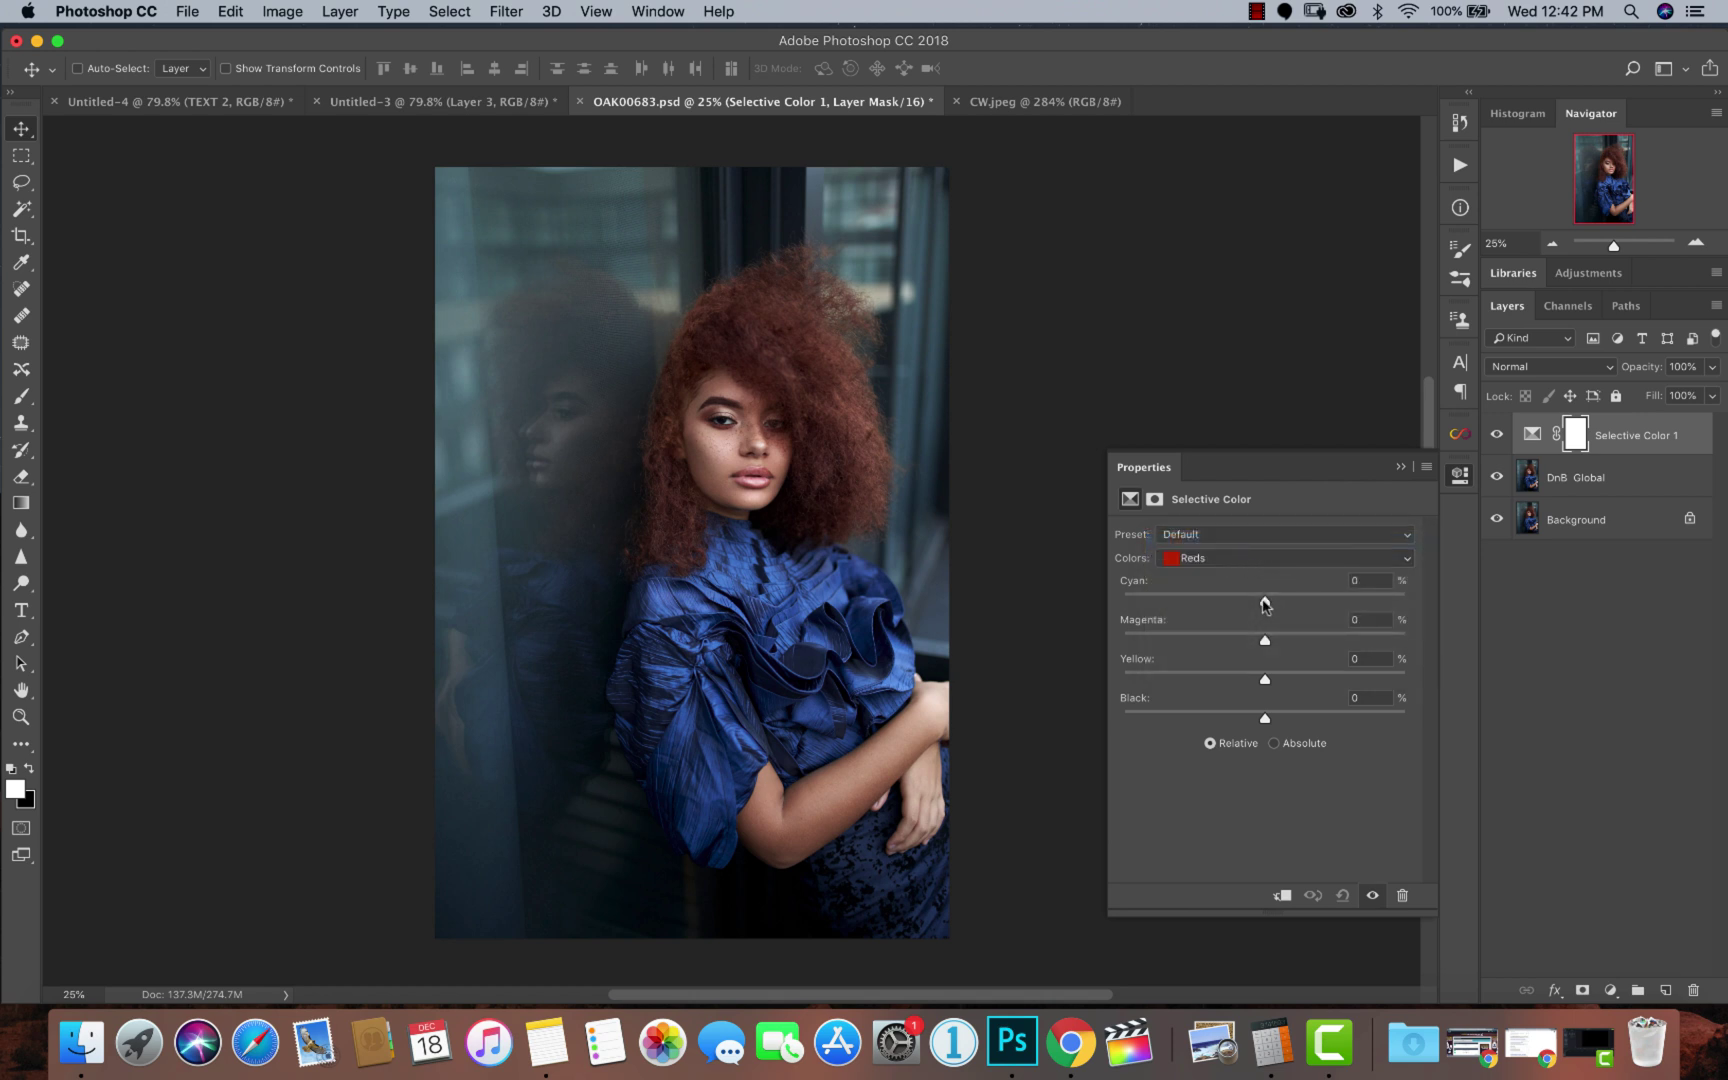
pyautogui.moveTo(1262, 601); pyautogui.dragTo(1306, 595)
pyautogui.click(1214, 562)
pyautogui.click(1247, 586)
pyautogui.moveTo(1280, 608); pyautogui.dragTo(1180, 592)
pyautogui.click(1252, 562)
pyautogui.click(1238, 558)
pyautogui.click(1222, 558)
pyautogui.click(1221, 542)
# Consult the color wheel in CW.jpeg, then try the cyan extremes for Reds in OAK00683.psd, ending at +100%.
pyautogui.click(1030, 101)
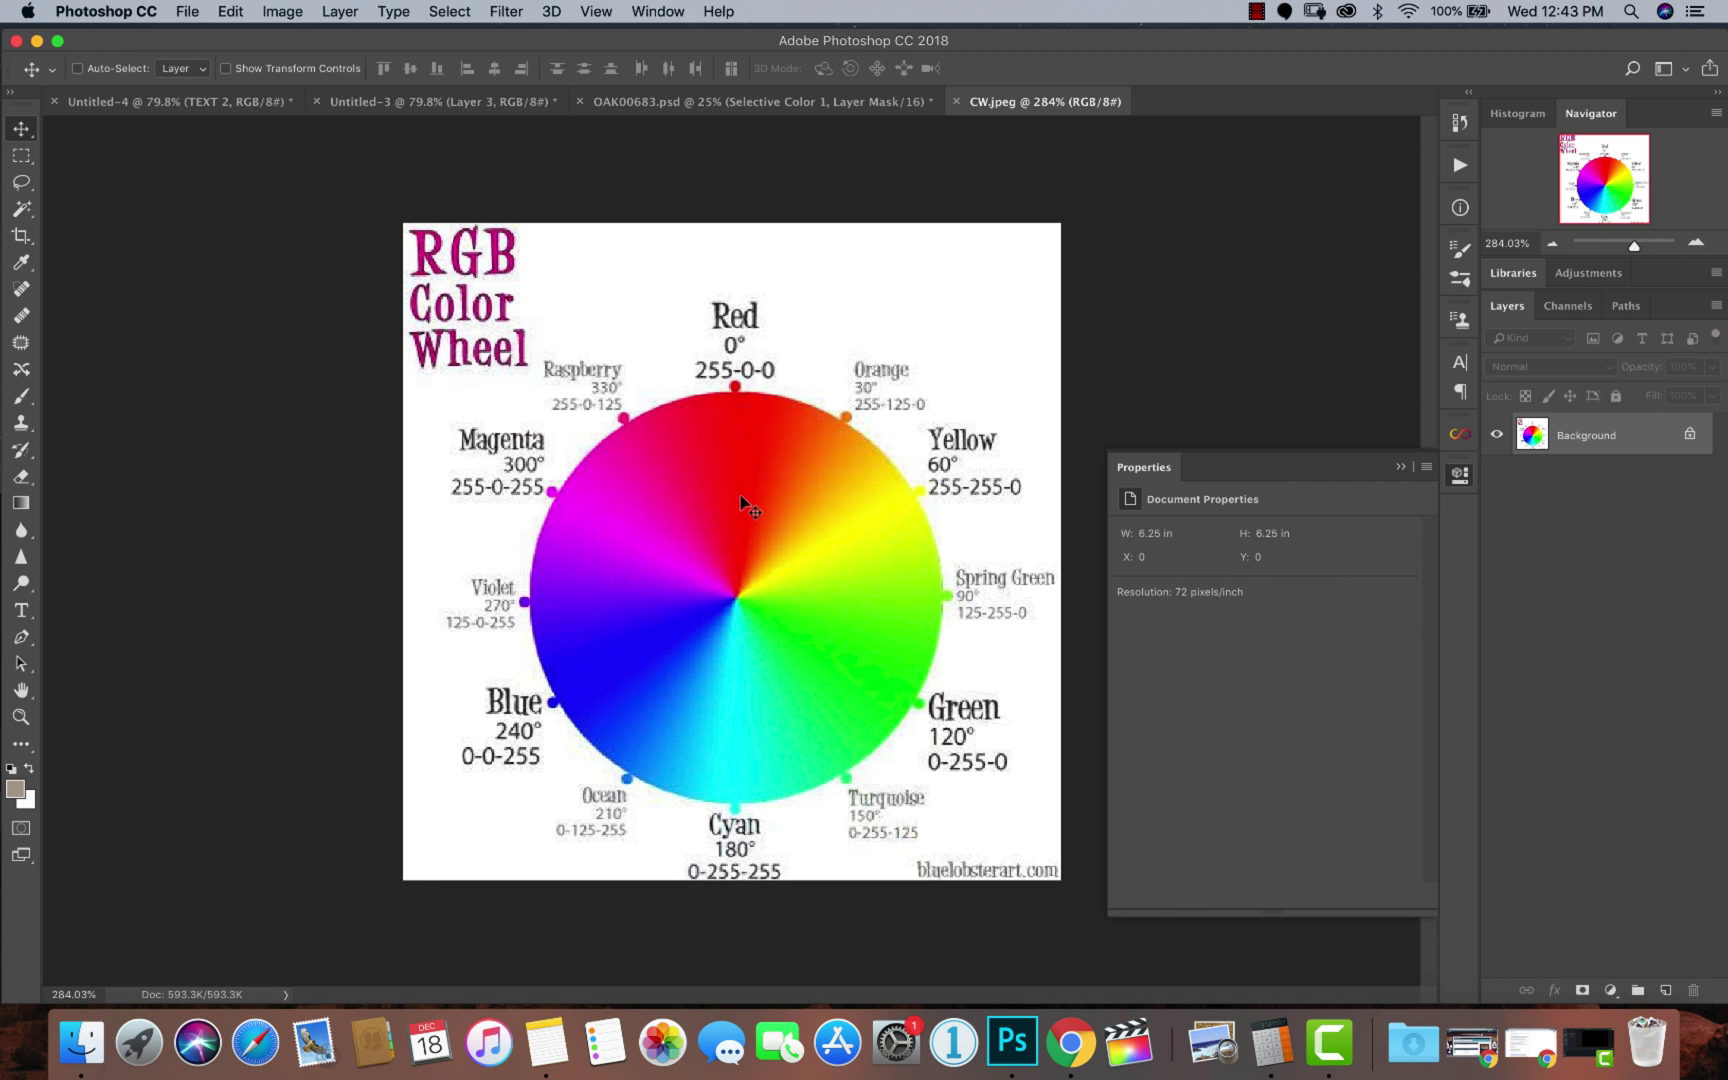
pyautogui.click(782, 101)
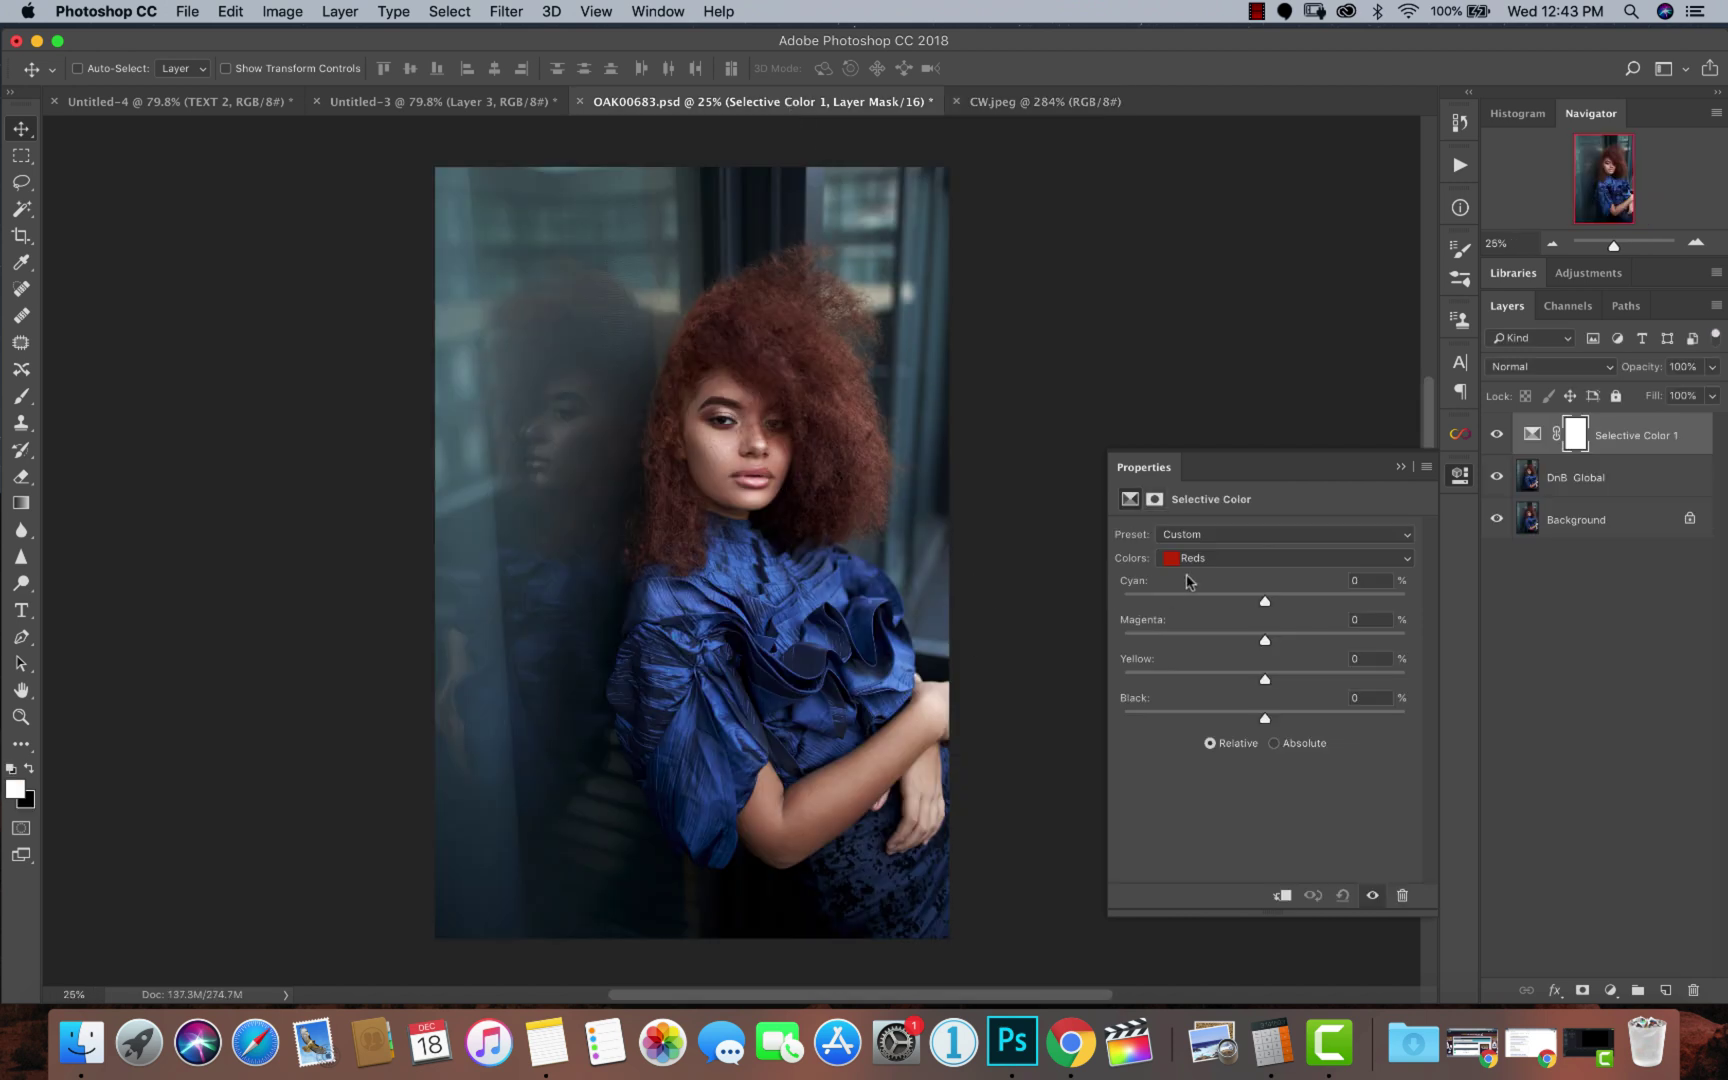
pyautogui.moveTo(1264, 603); pyautogui.dragTo(1133, 602)
pyautogui.moveTo(1133, 601); pyautogui.dragTo(1416, 602)
# Consult the CW.jpeg color wheel again, then try magenta for Reds at -100% and +100%.
pyautogui.click(1018, 103)
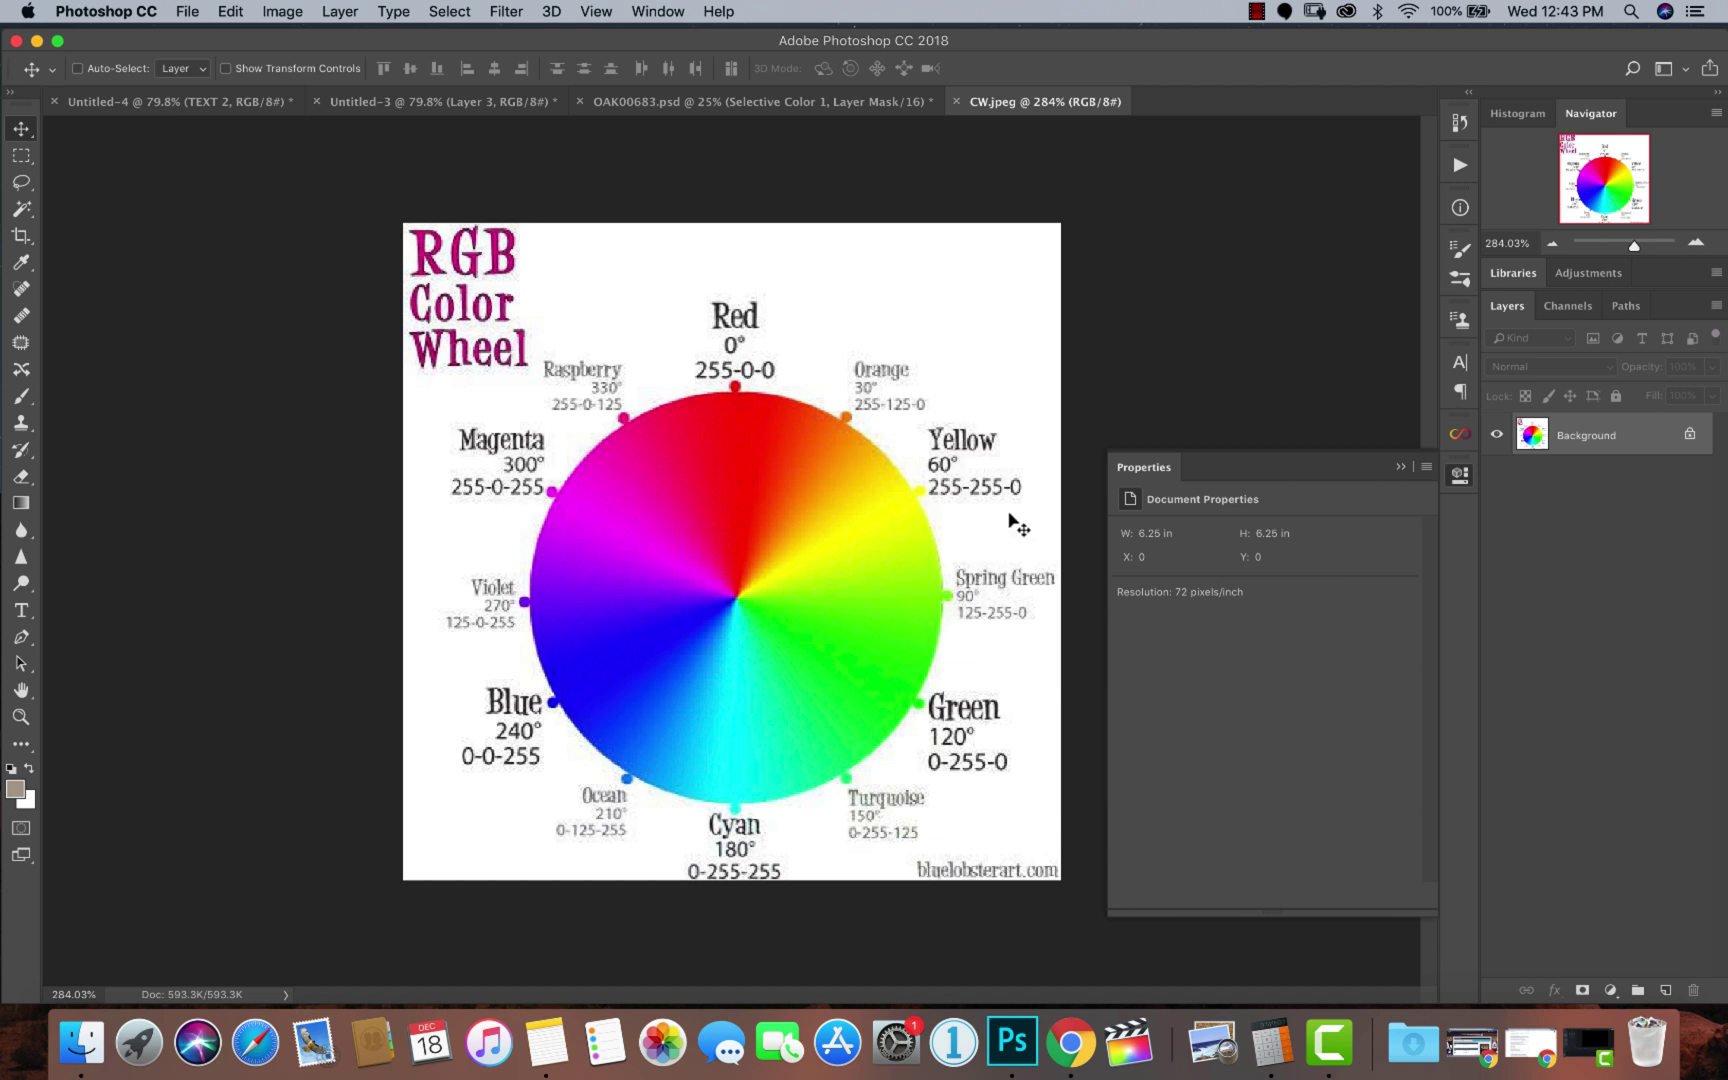
pyautogui.click(760, 101)
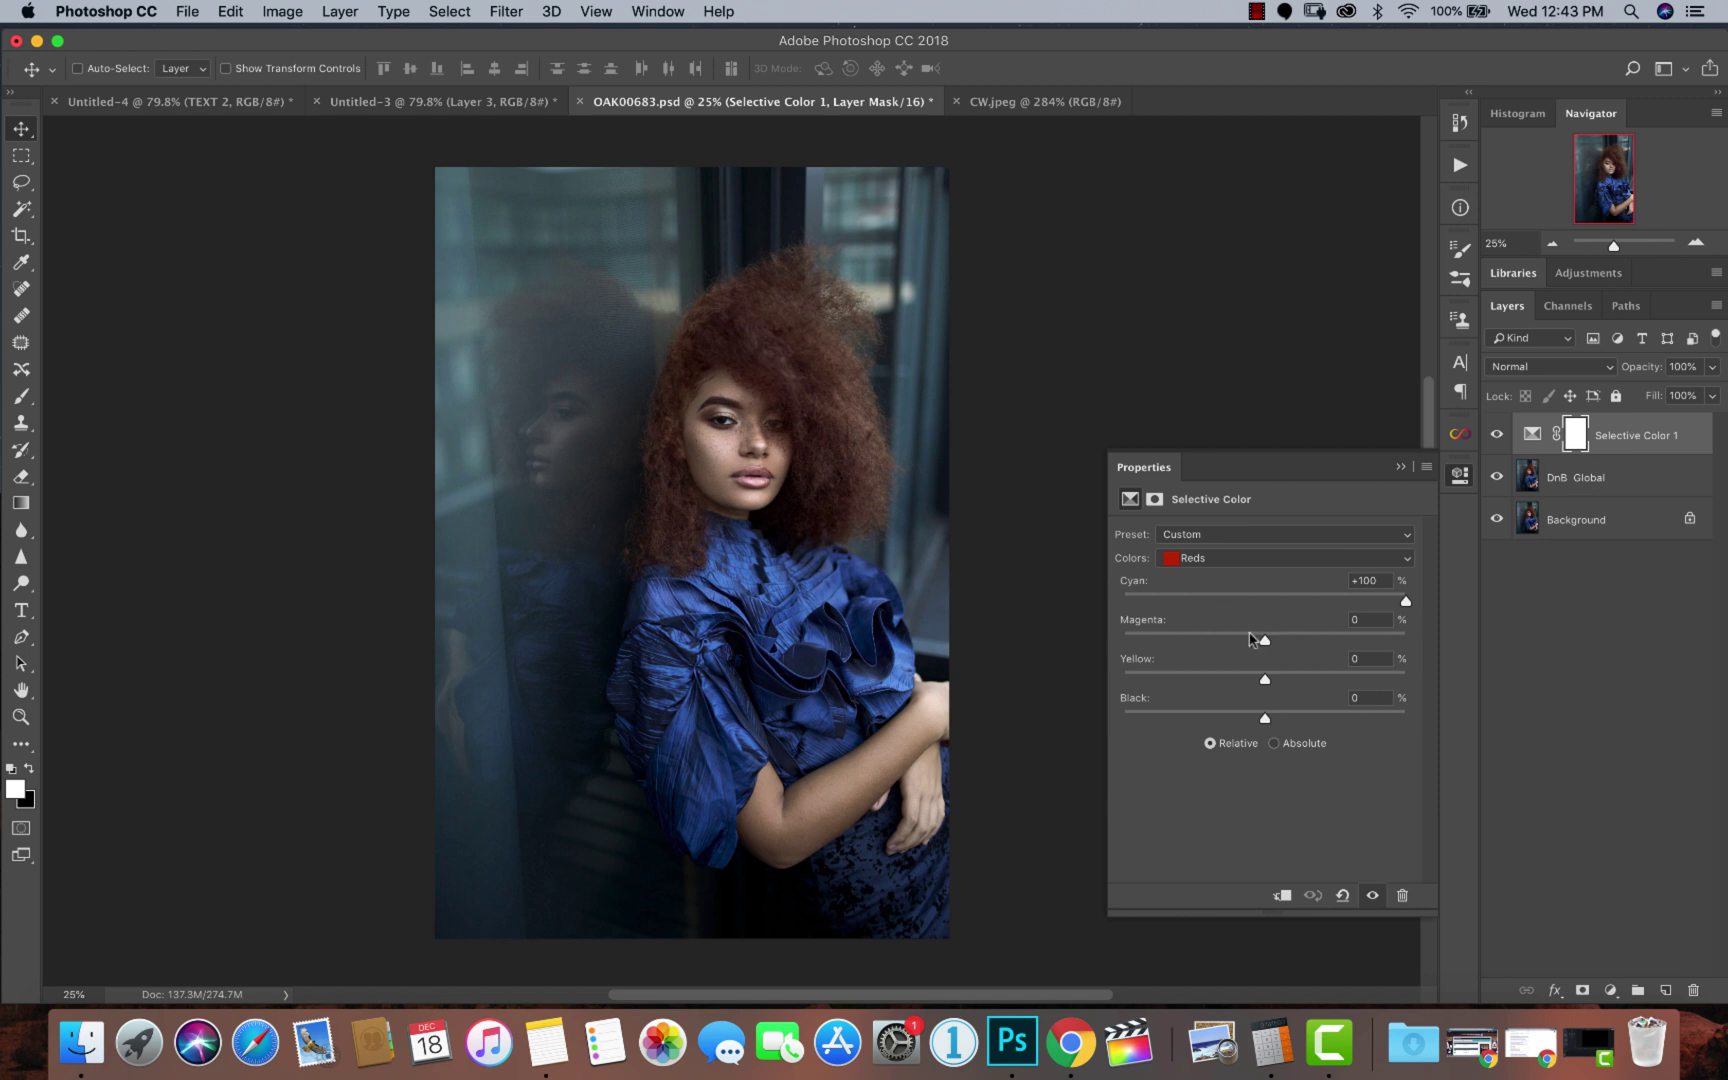
pyautogui.moveTo(1264, 640); pyautogui.dragTo(1206, 640)
pyautogui.moveTo(1120, 643); pyautogui.dragTo(1110, 648)
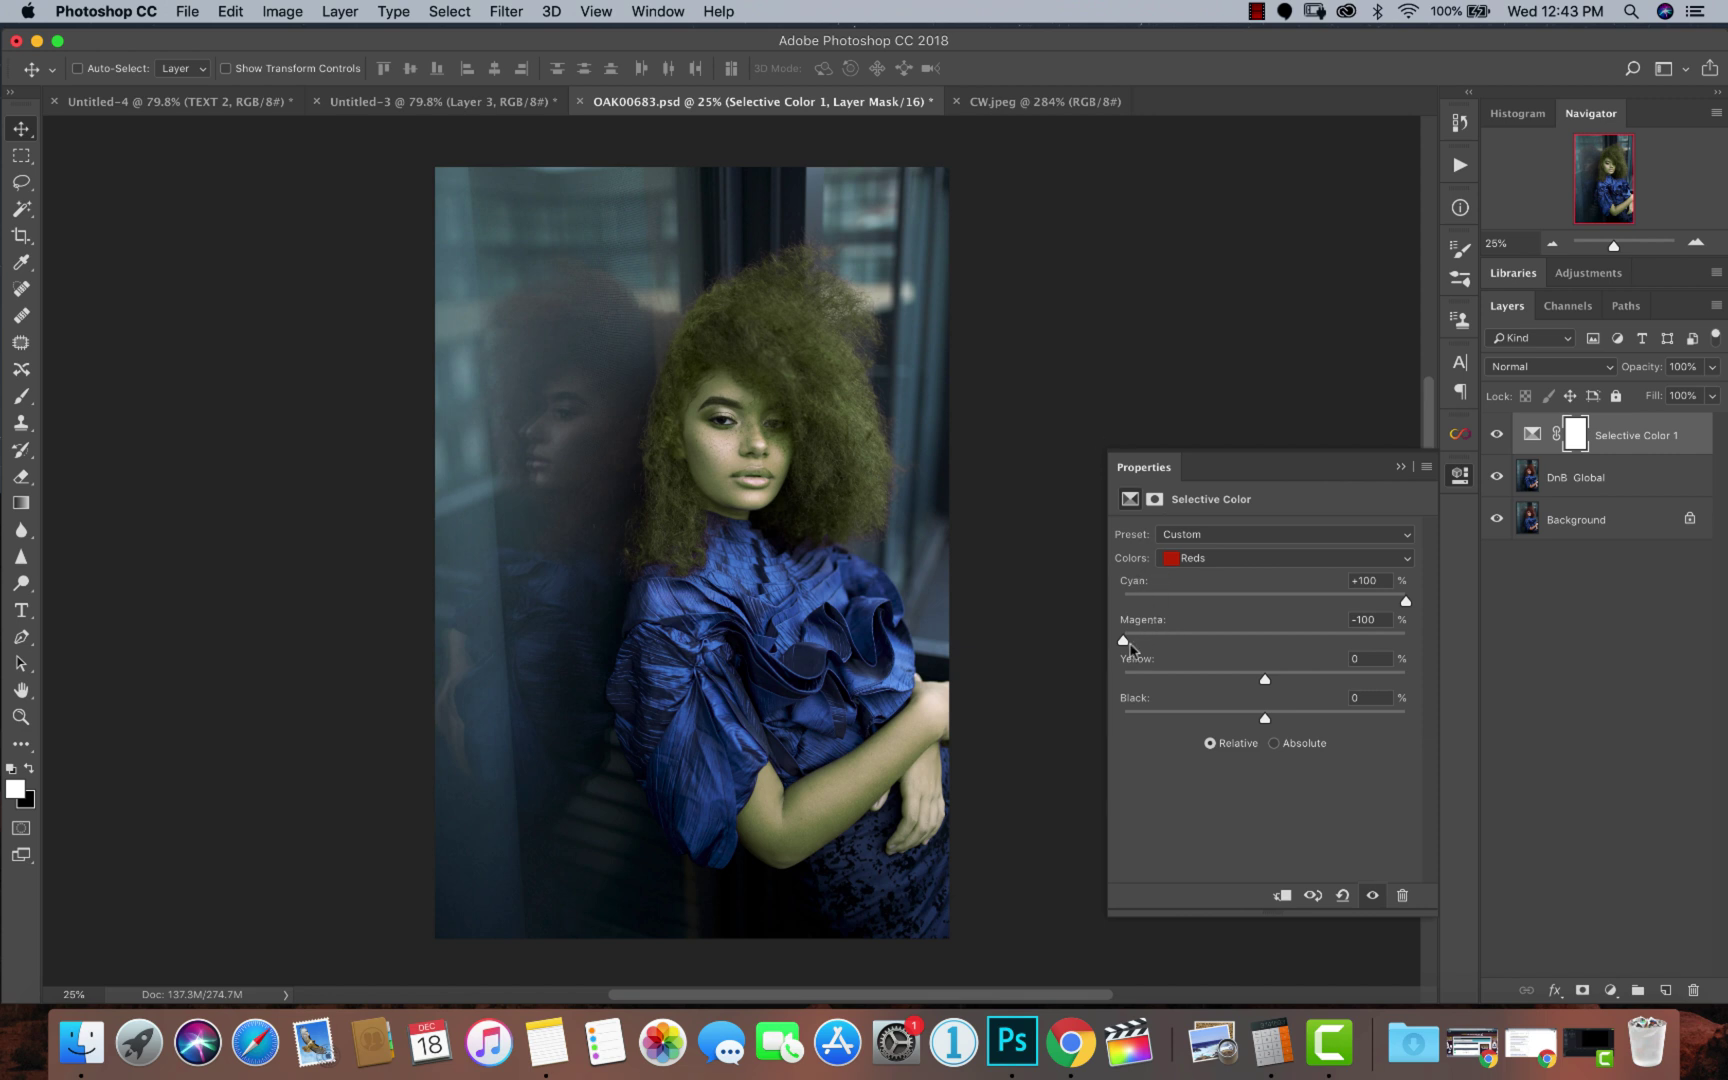
pyautogui.moveTo(1123, 640); pyautogui.dragTo(1406, 640)
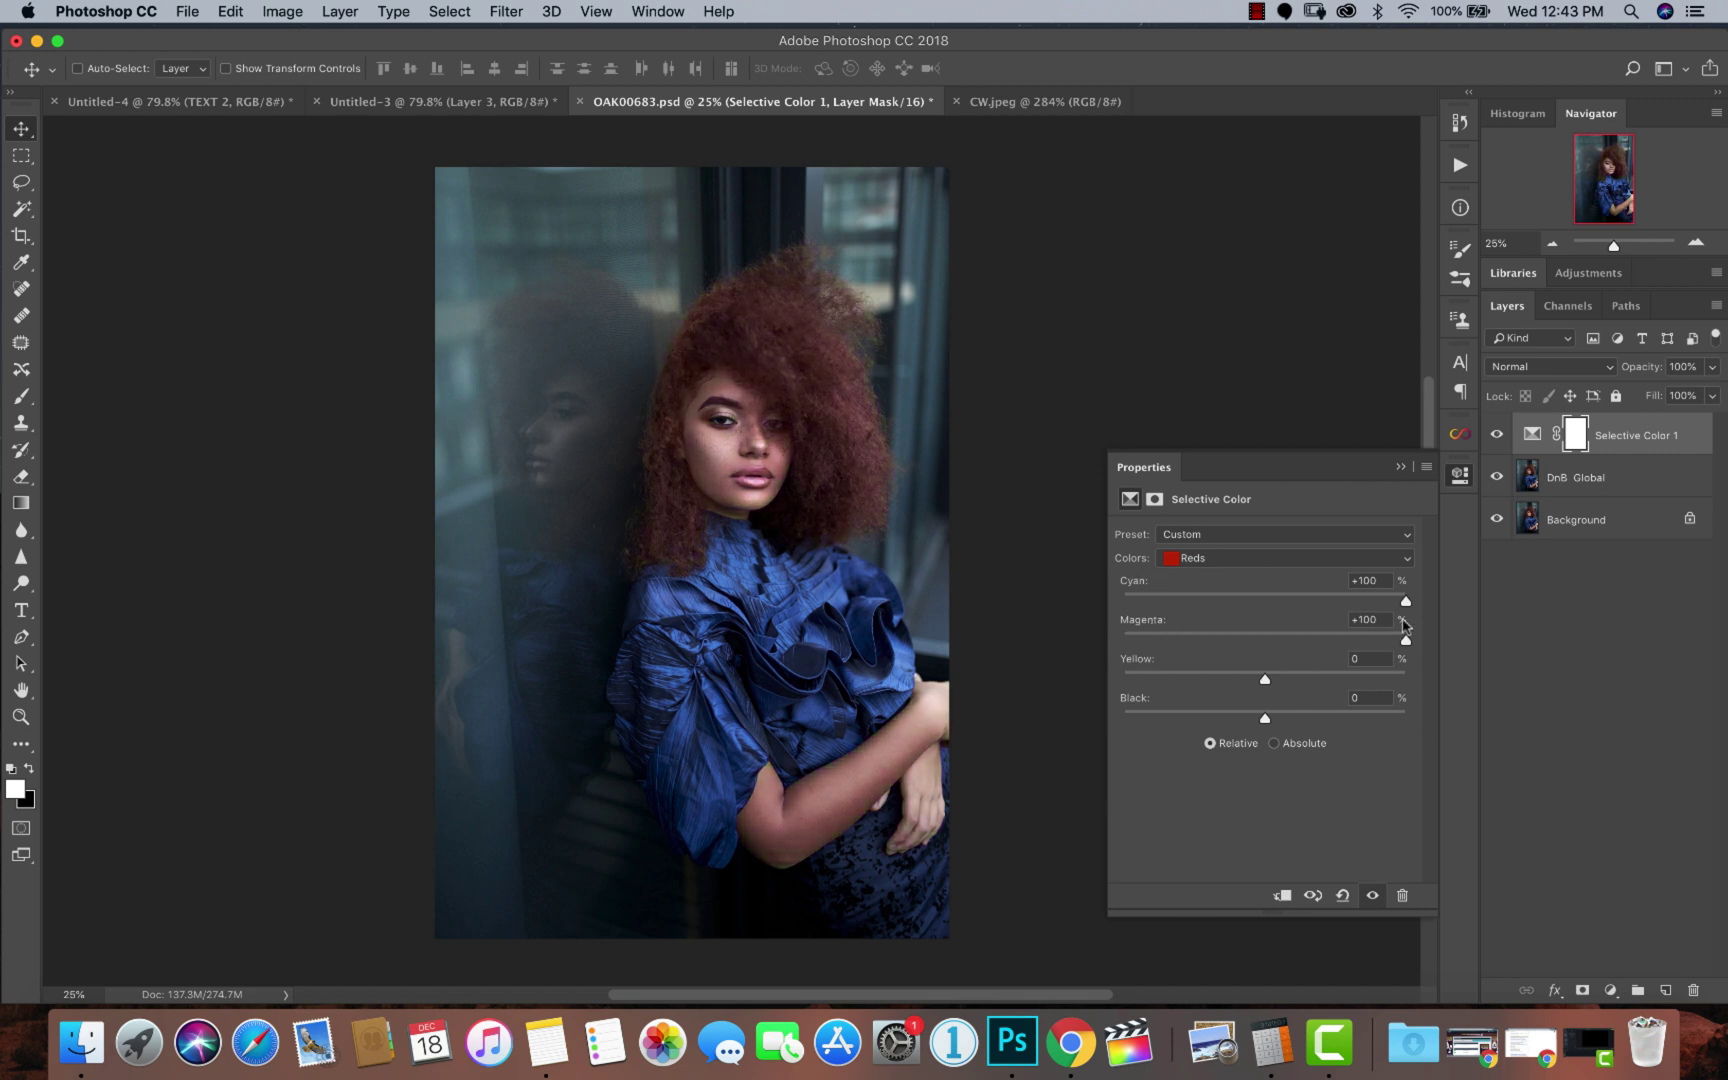
# Try the magenta and cyan extremes for Blues, ending with both at +100%.
pyautogui.click(1207, 558)
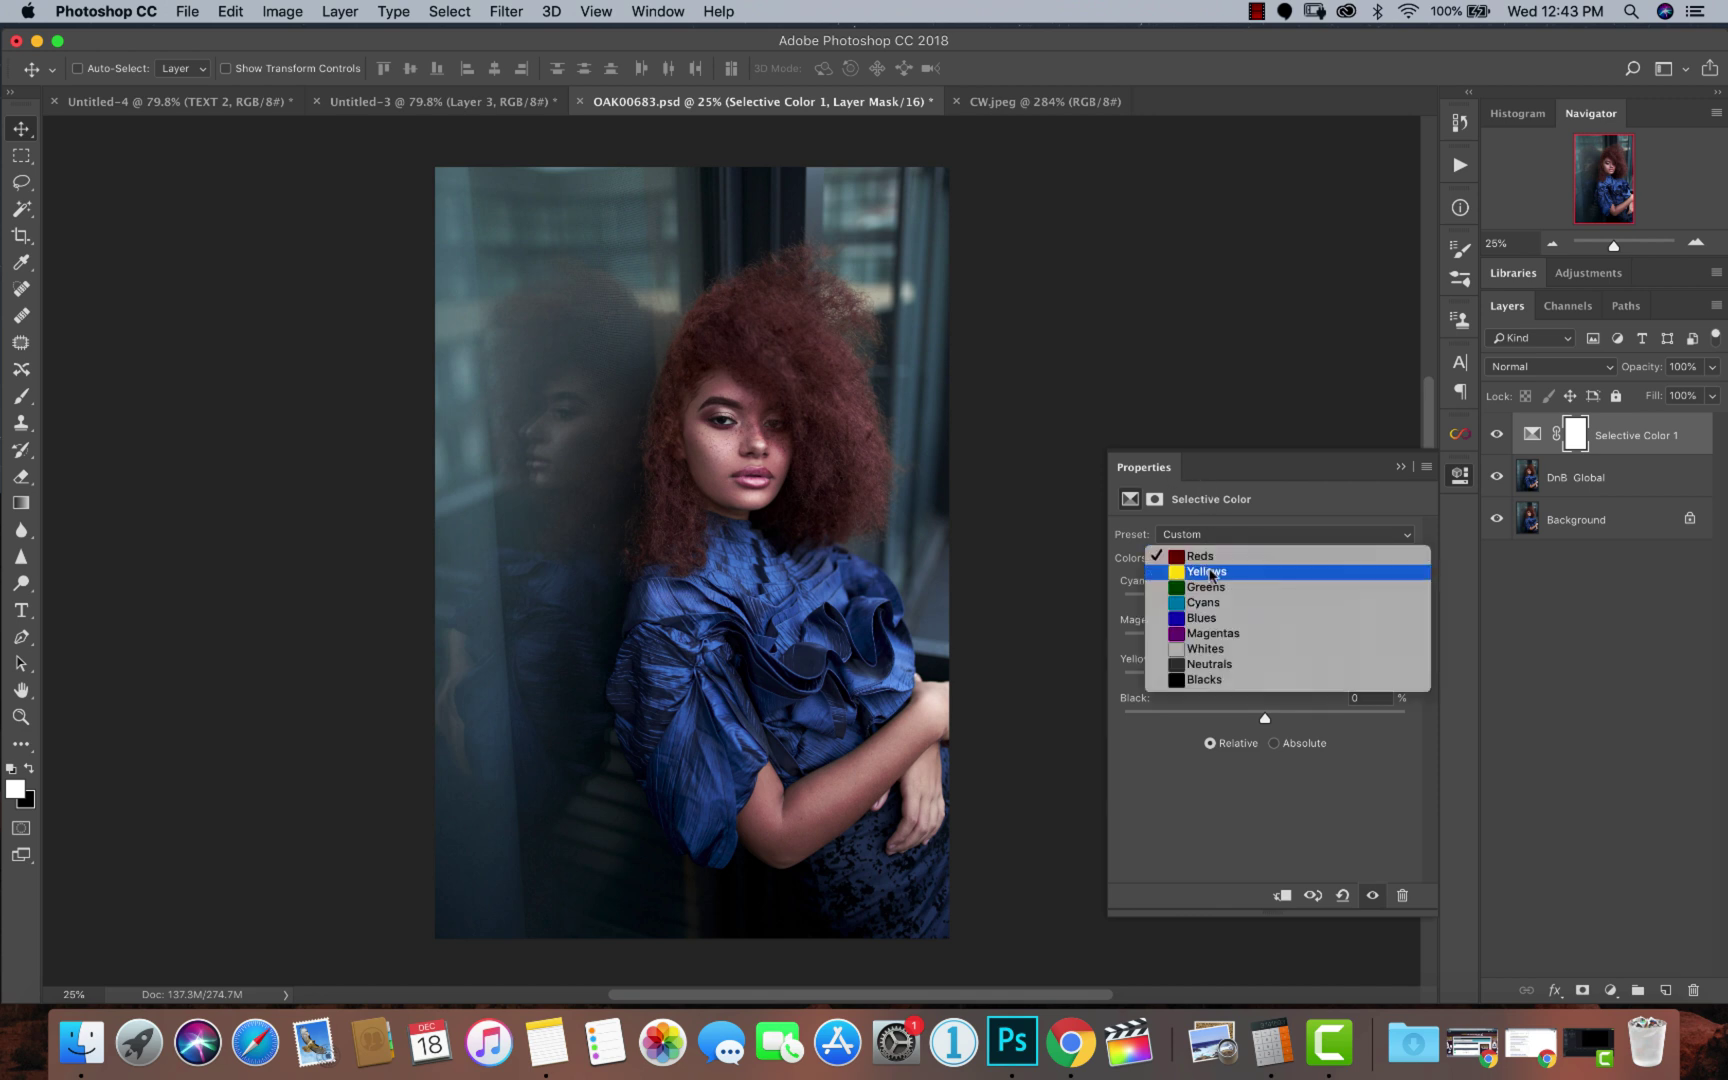
pyautogui.click(1208, 620)
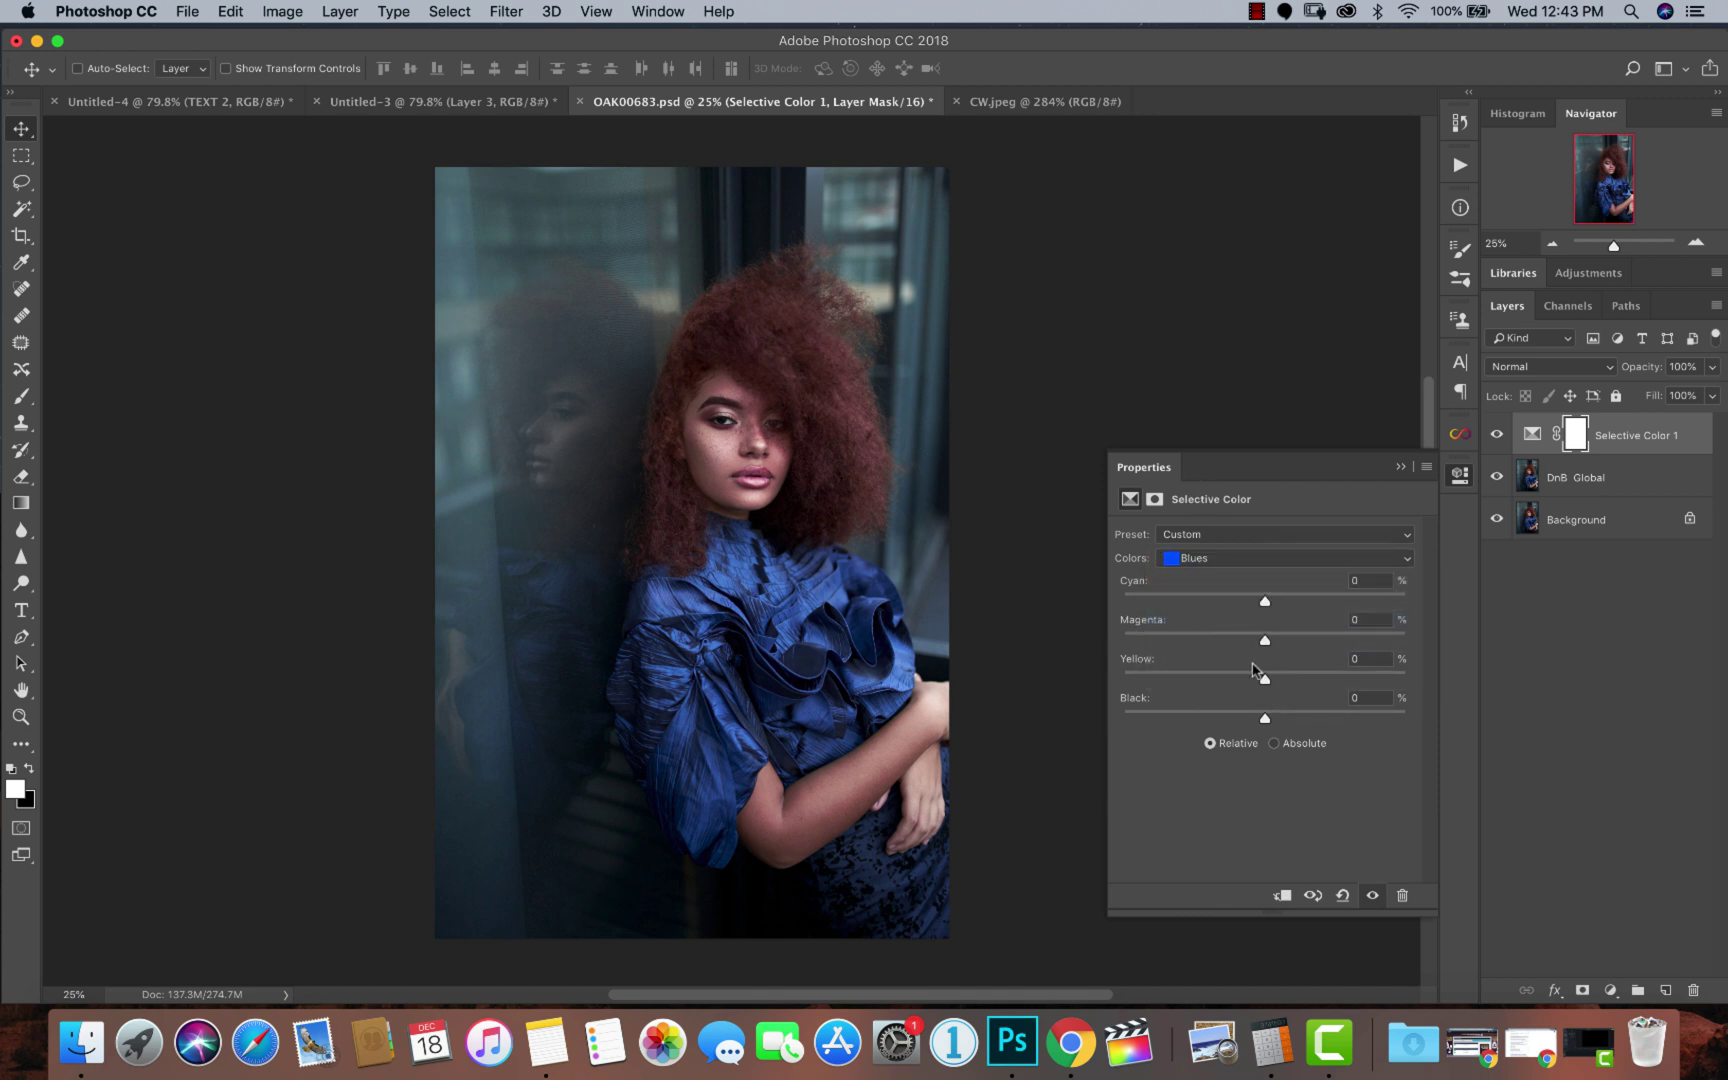
pyautogui.moveTo(1265, 640); pyautogui.dragTo(1120, 642)
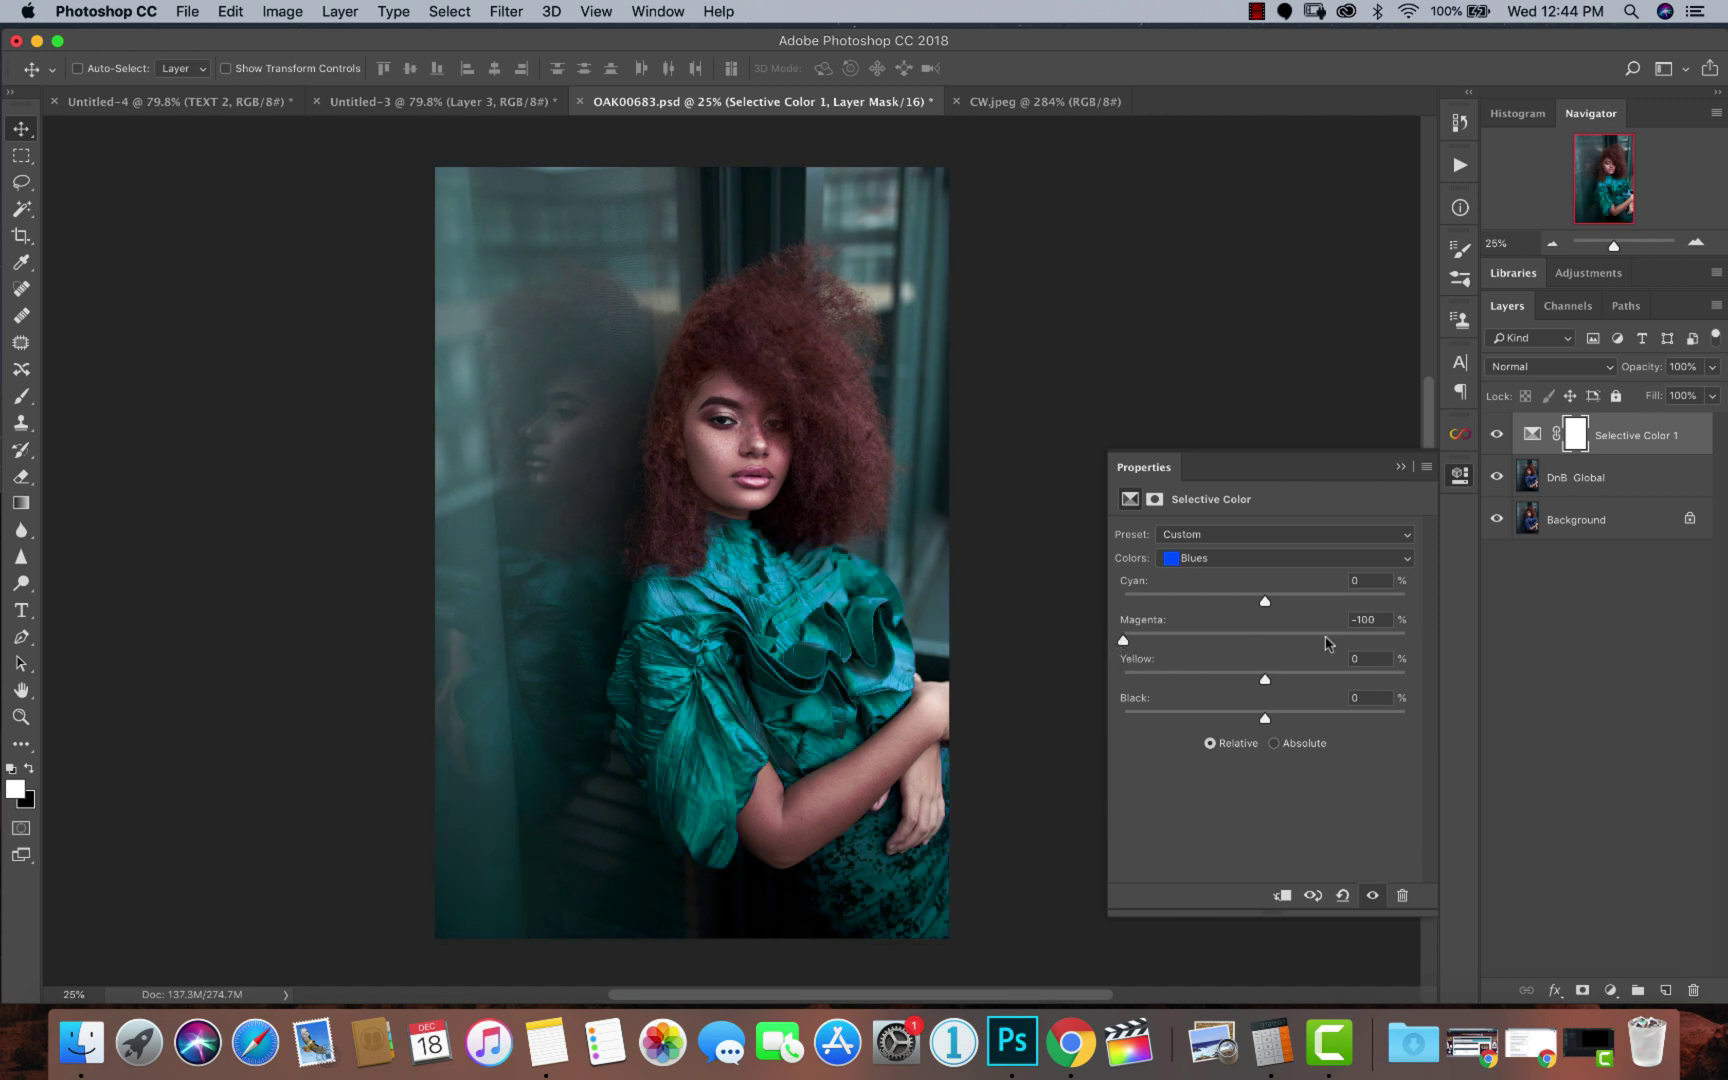
pyautogui.moveTo(1124, 640); pyautogui.dragTo(1410, 640)
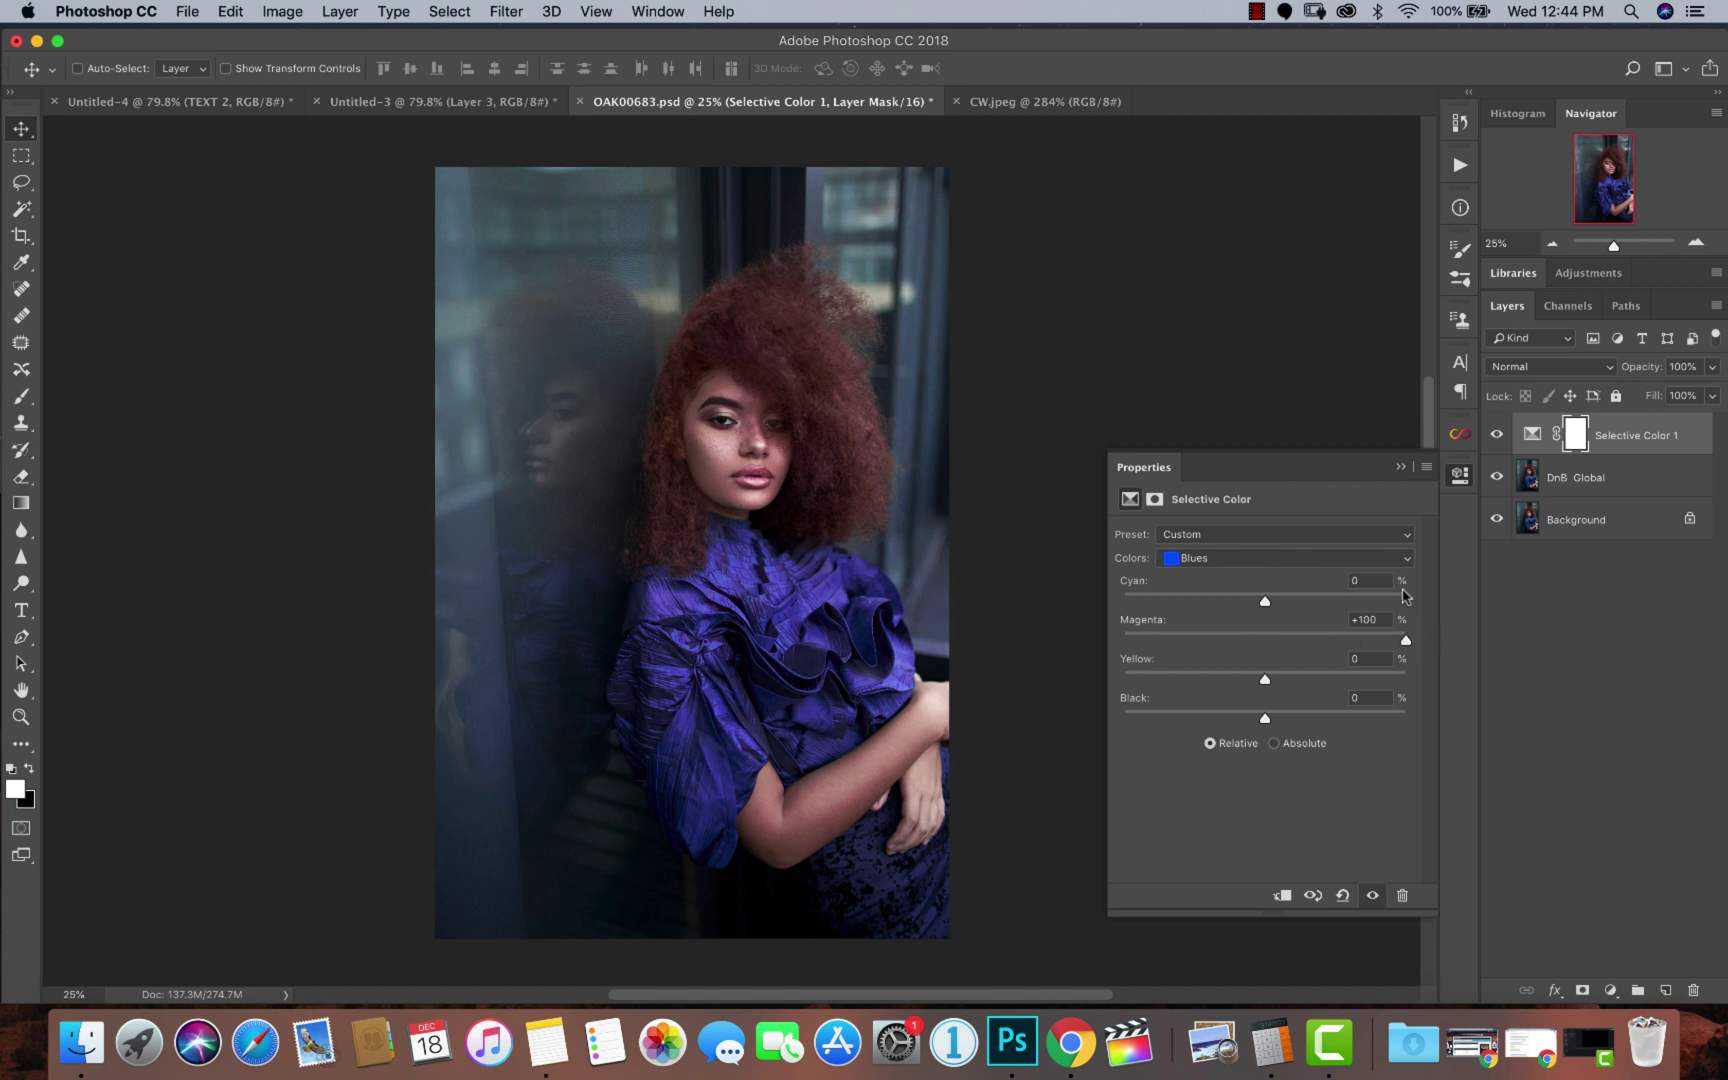
pyautogui.moveTo(1263, 600); pyautogui.dragTo(1097, 606)
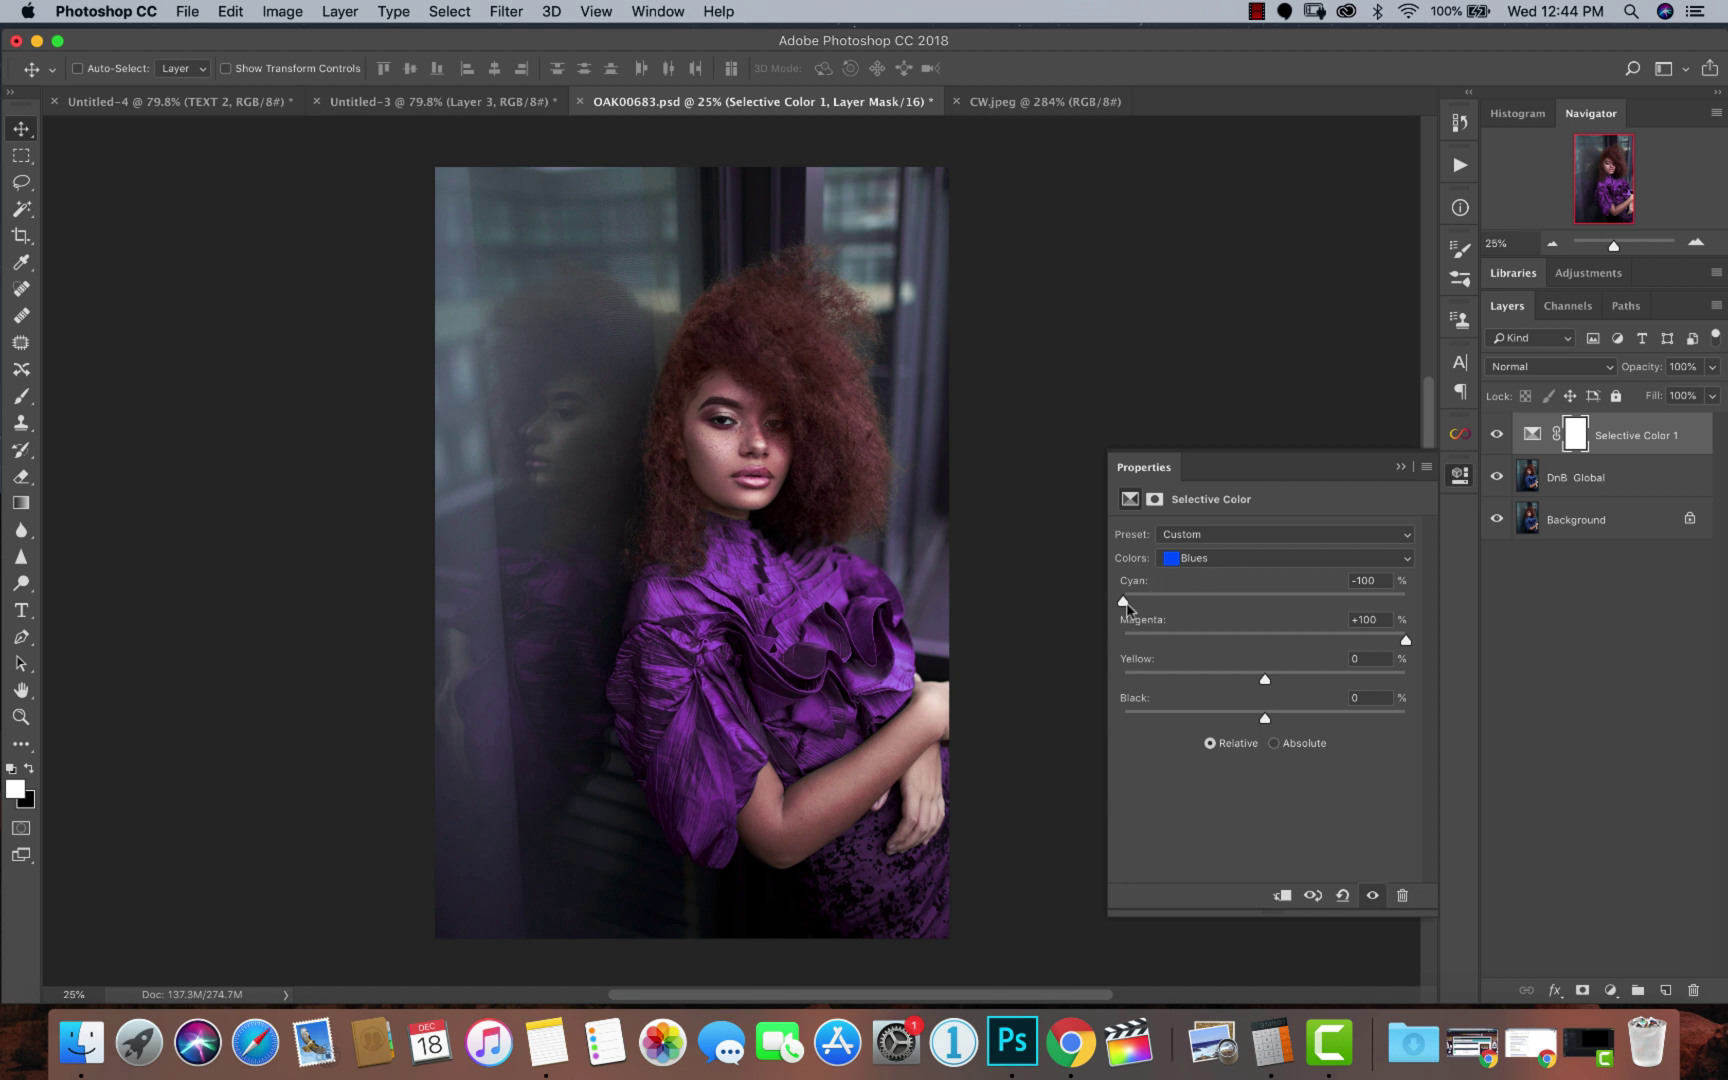
pyautogui.moveTo(1124, 601); pyautogui.dragTo(1450, 600)
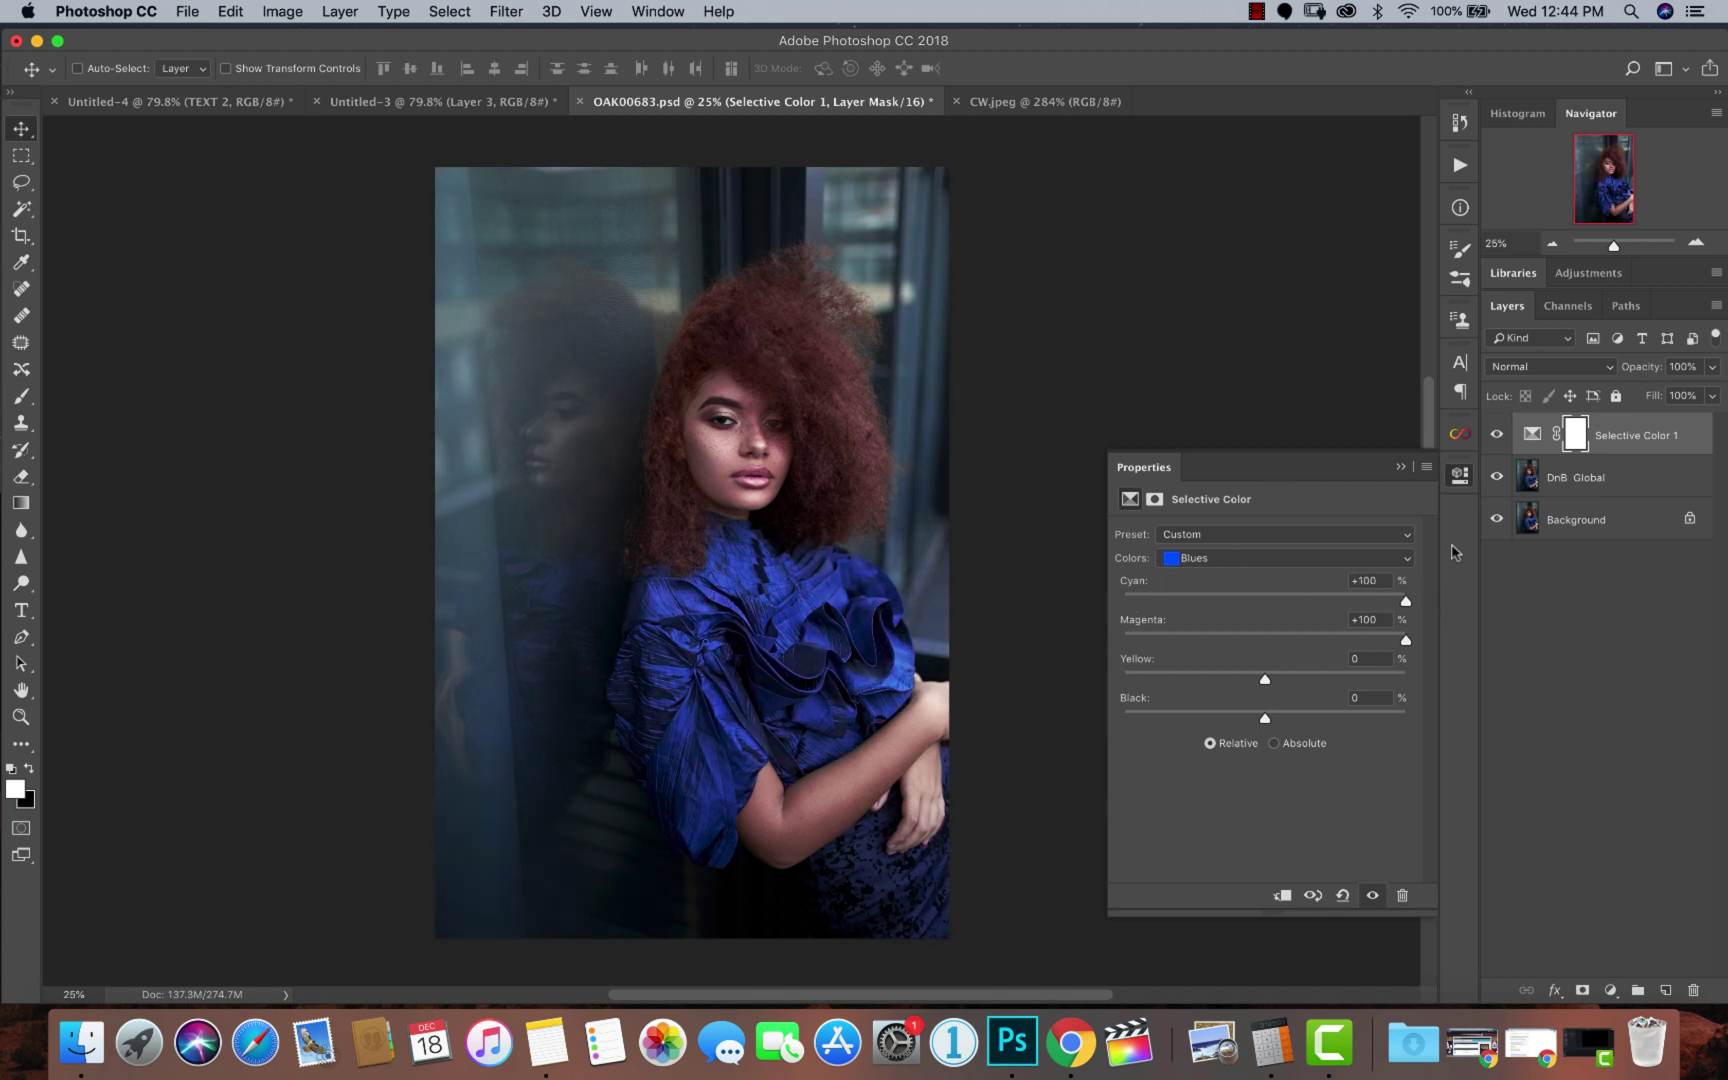
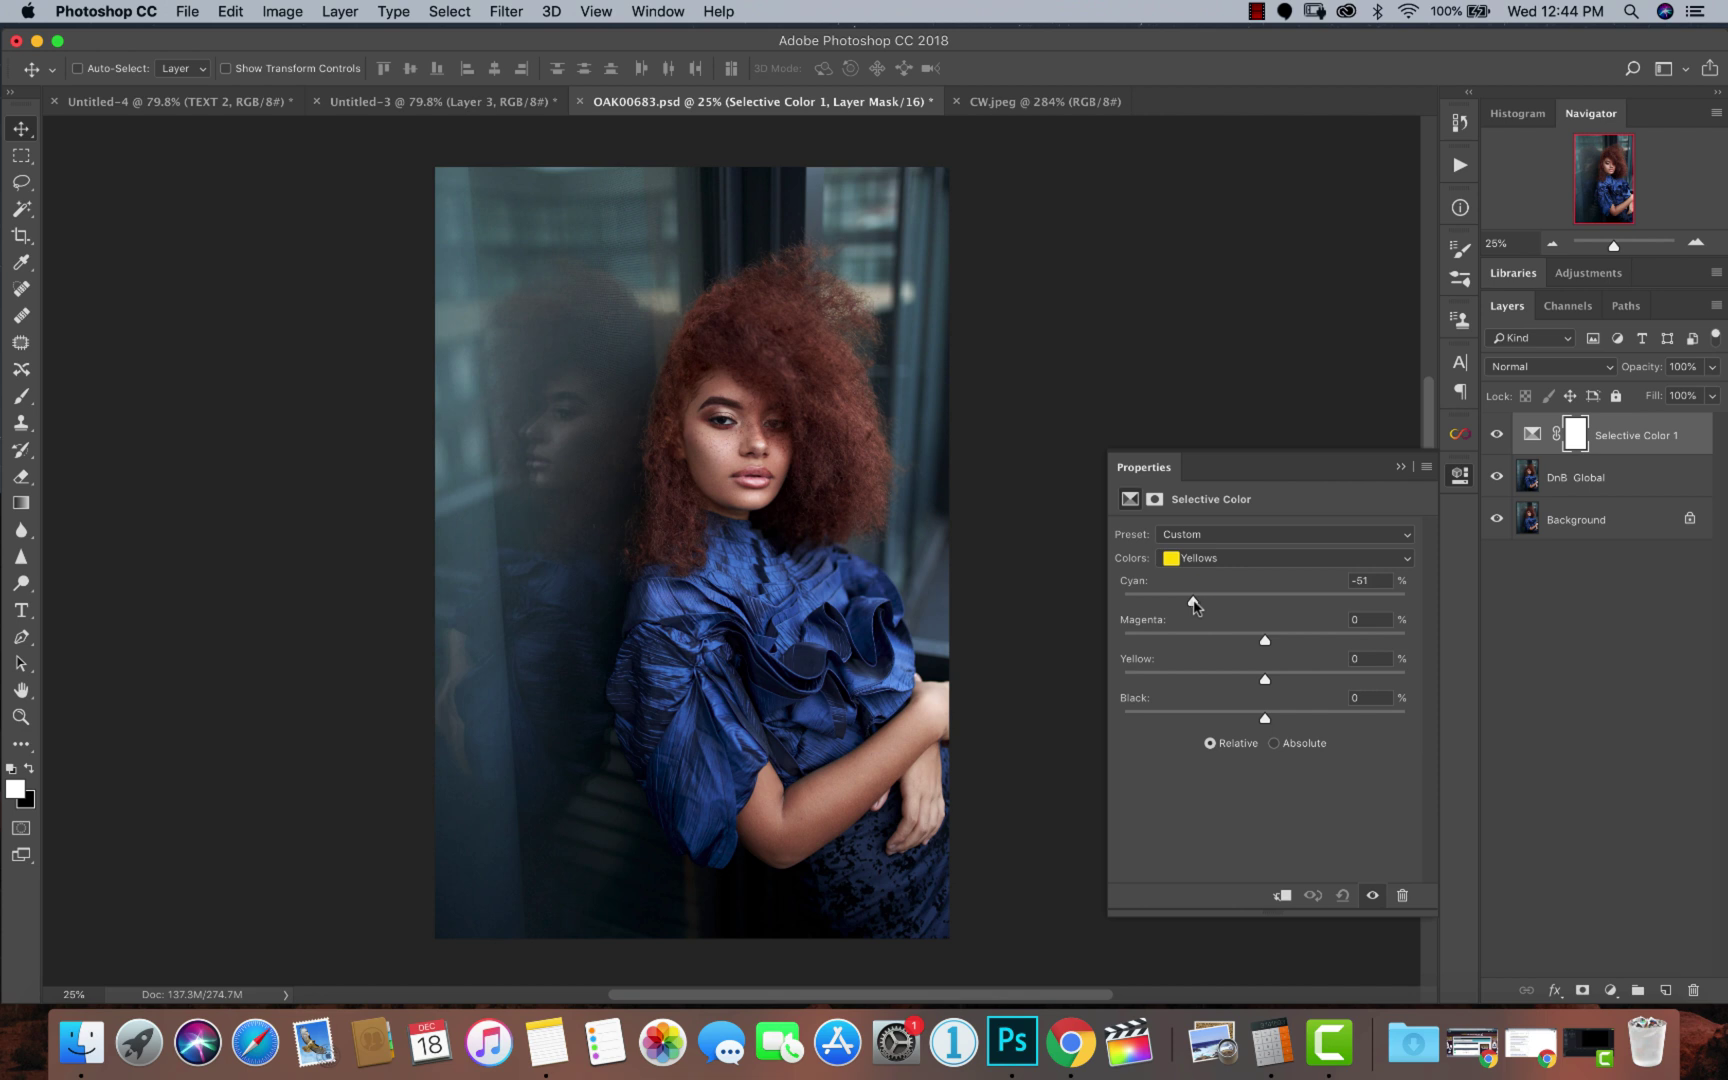
# Compare the image with and without the Selective Color layer, then set its Blues to magenta -67% and cyan +100%.
pyautogui.click(1498, 437)
pyautogui.click(1498, 437)
pyautogui.click(1200, 557)
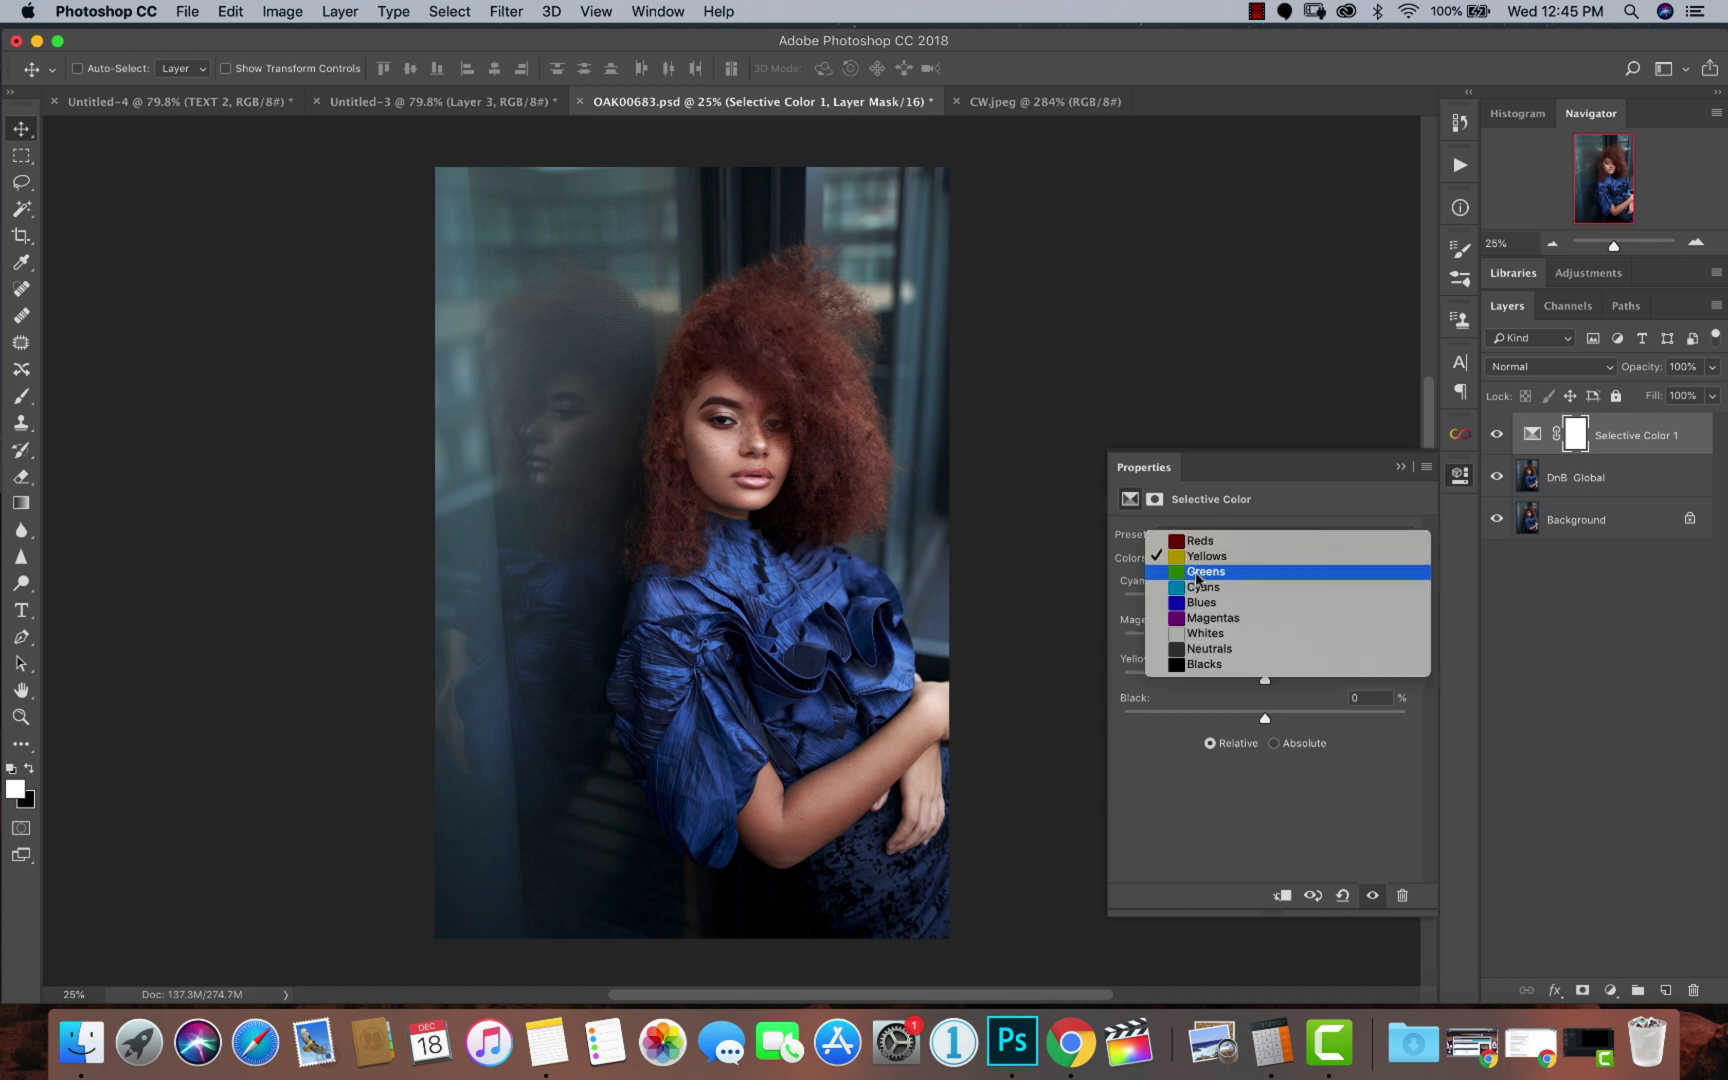
pyautogui.click(1200, 605)
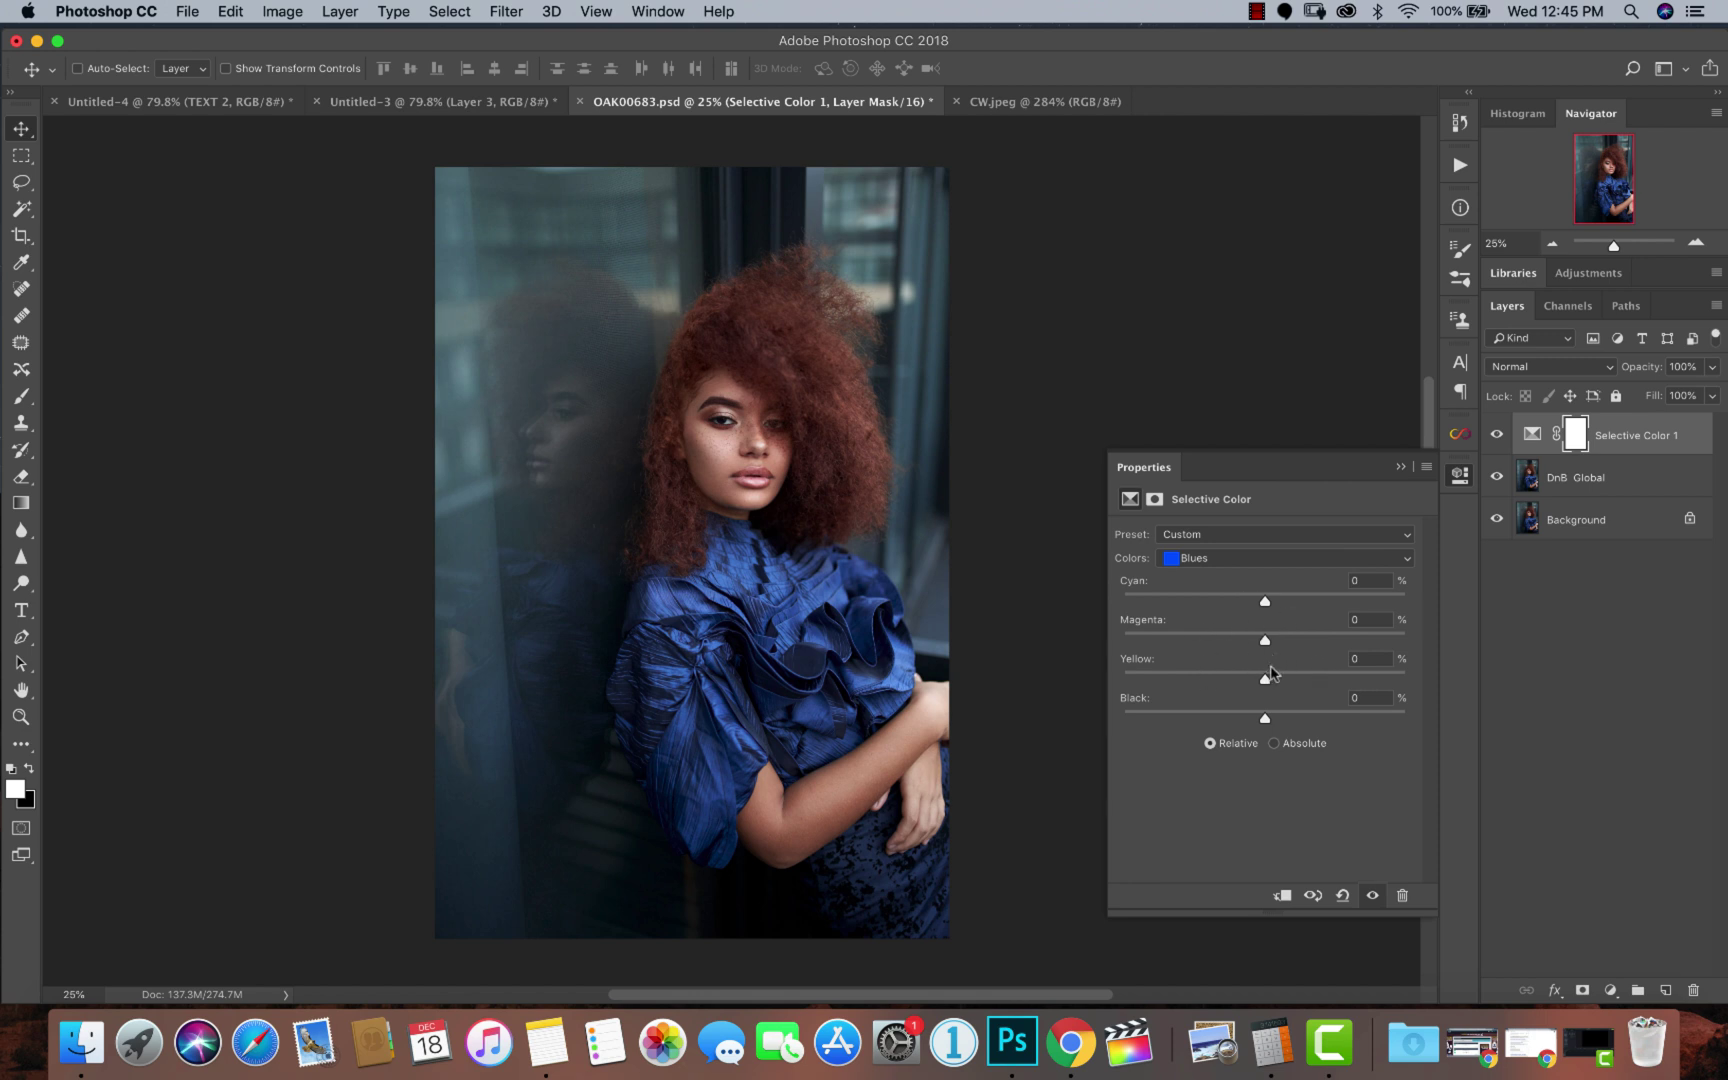
pyautogui.moveTo(1265, 645); pyautogui.dragTo(1171, 646)
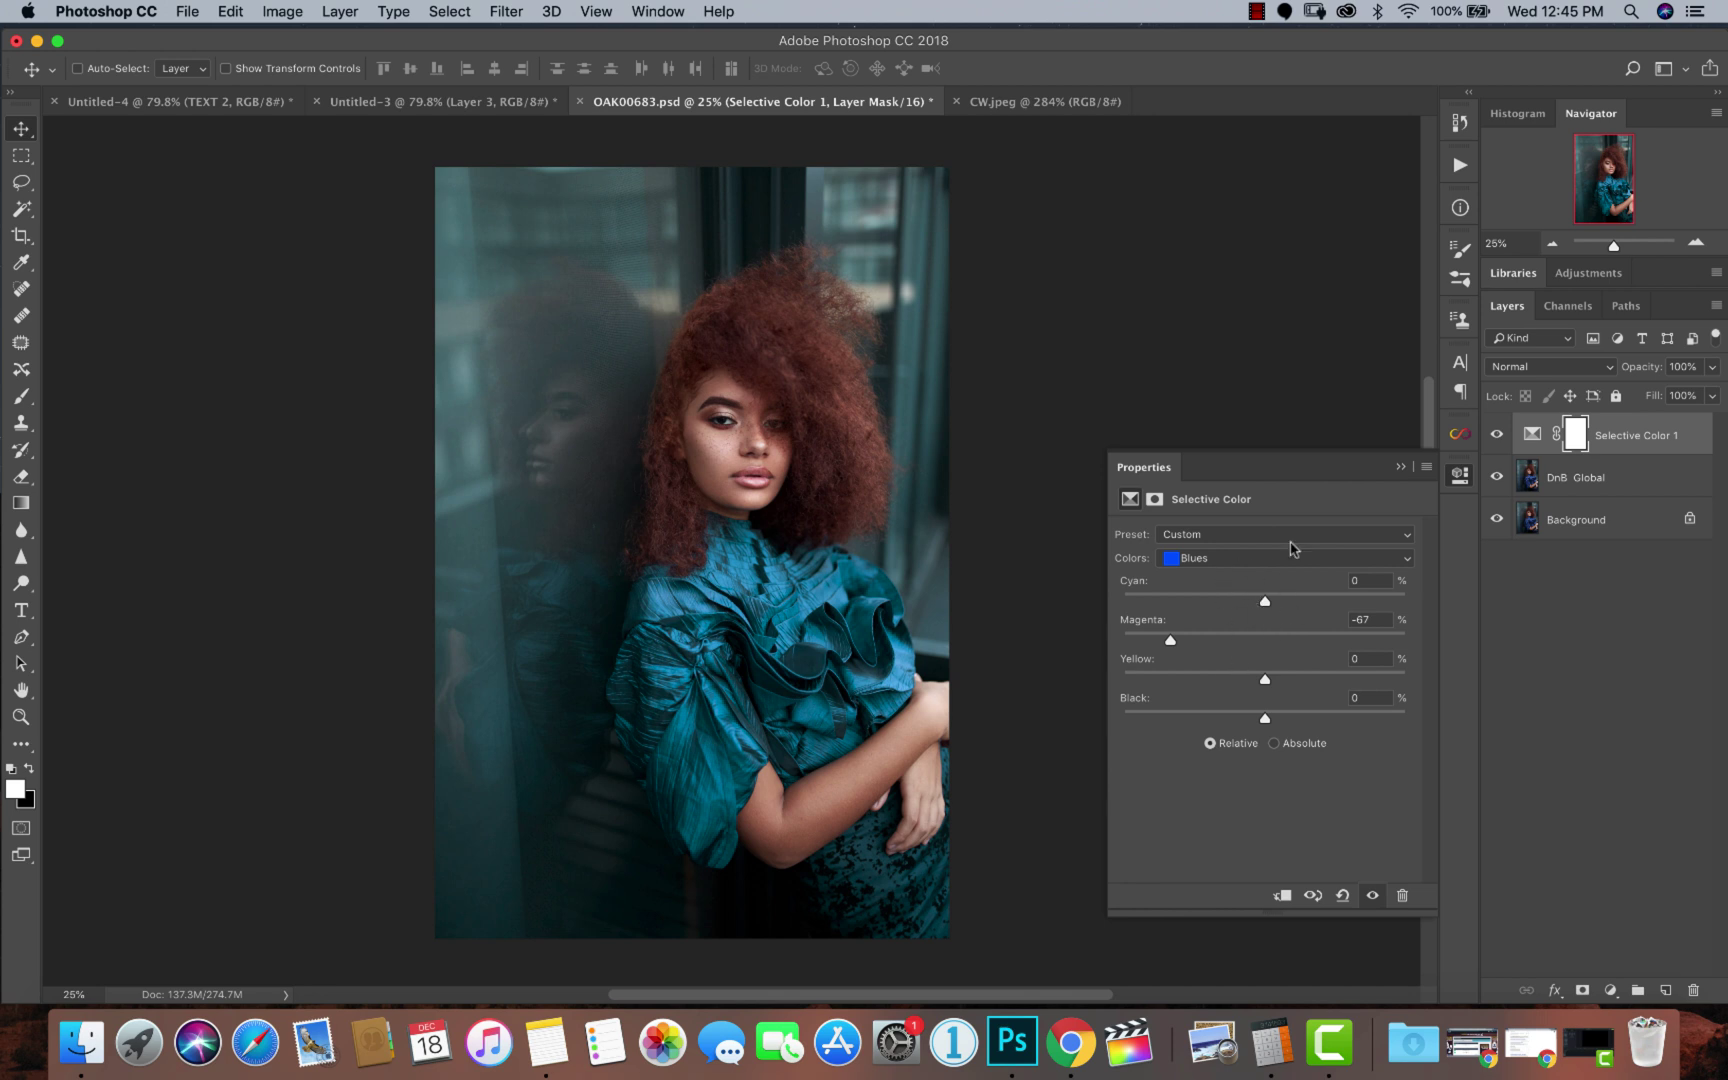
pyautogui.moveTo(1266, 603); pyautogui.dragTo(1494, 594)
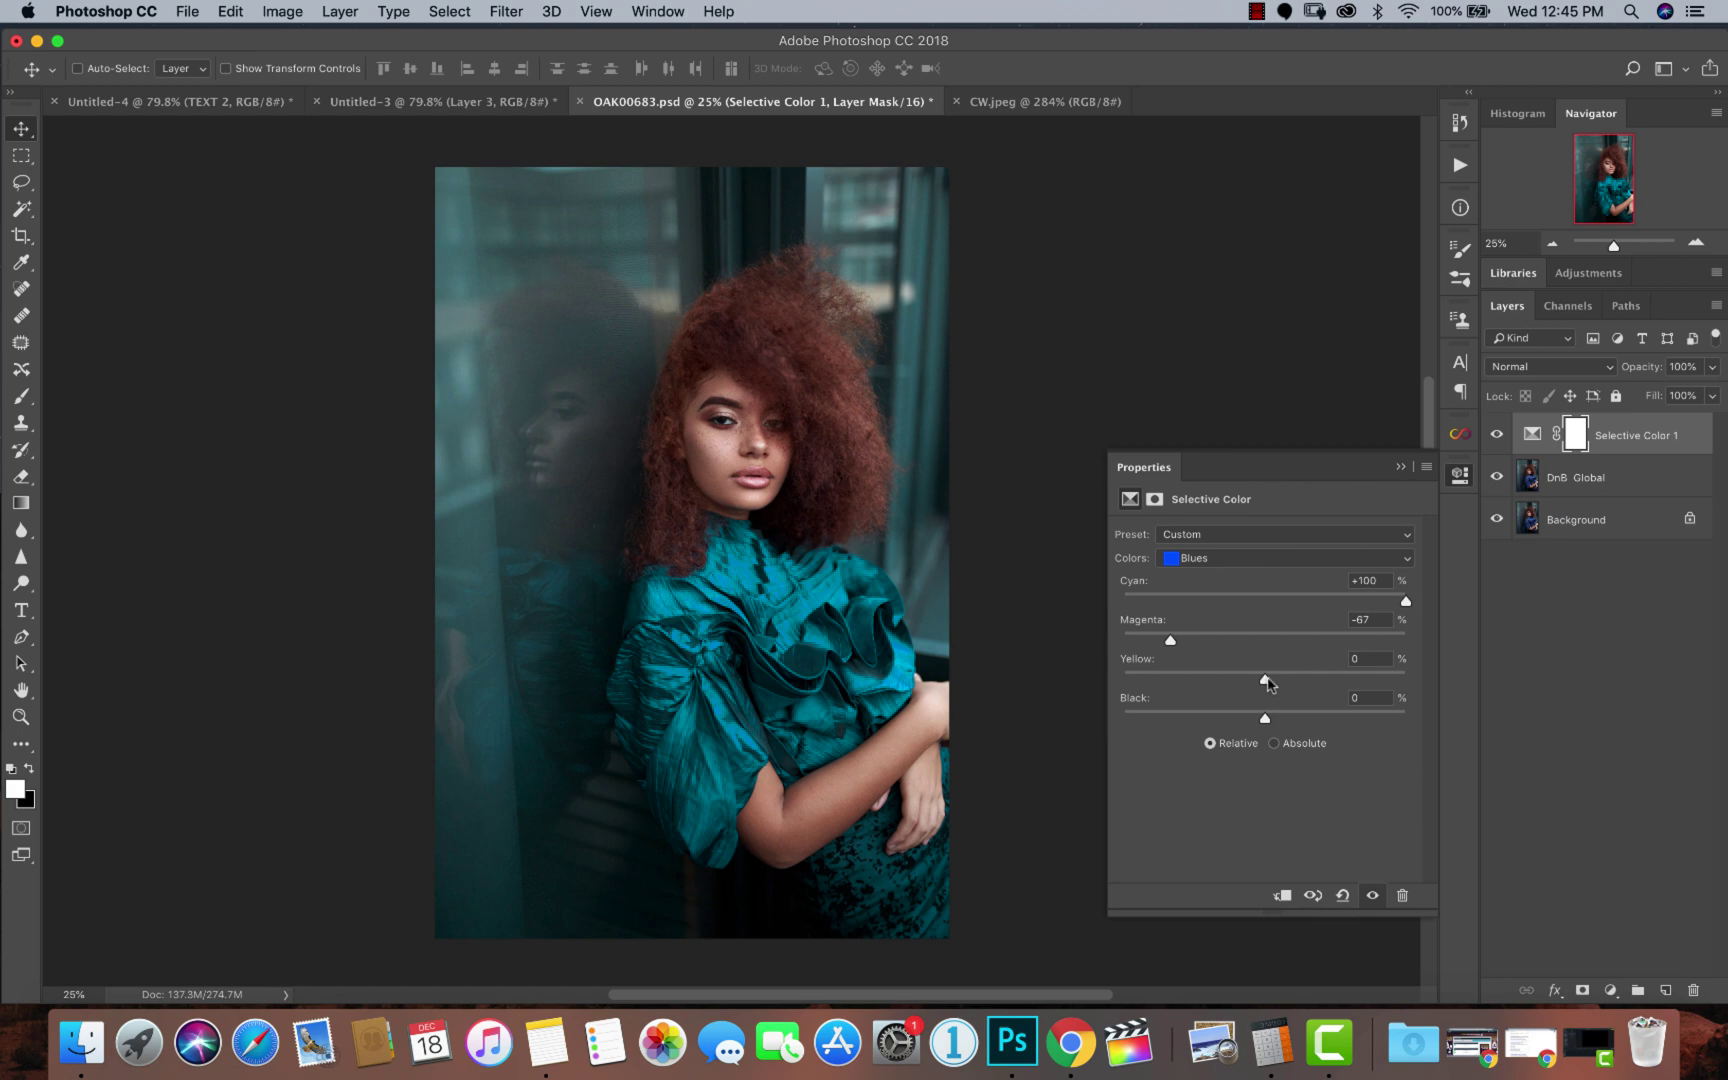
# Consult the color wheel in CW.jpeg, then try yellow -100% for Blues in OAK00683.psd and settle on yellow +37%.
pyautogui.click(1036, 102)
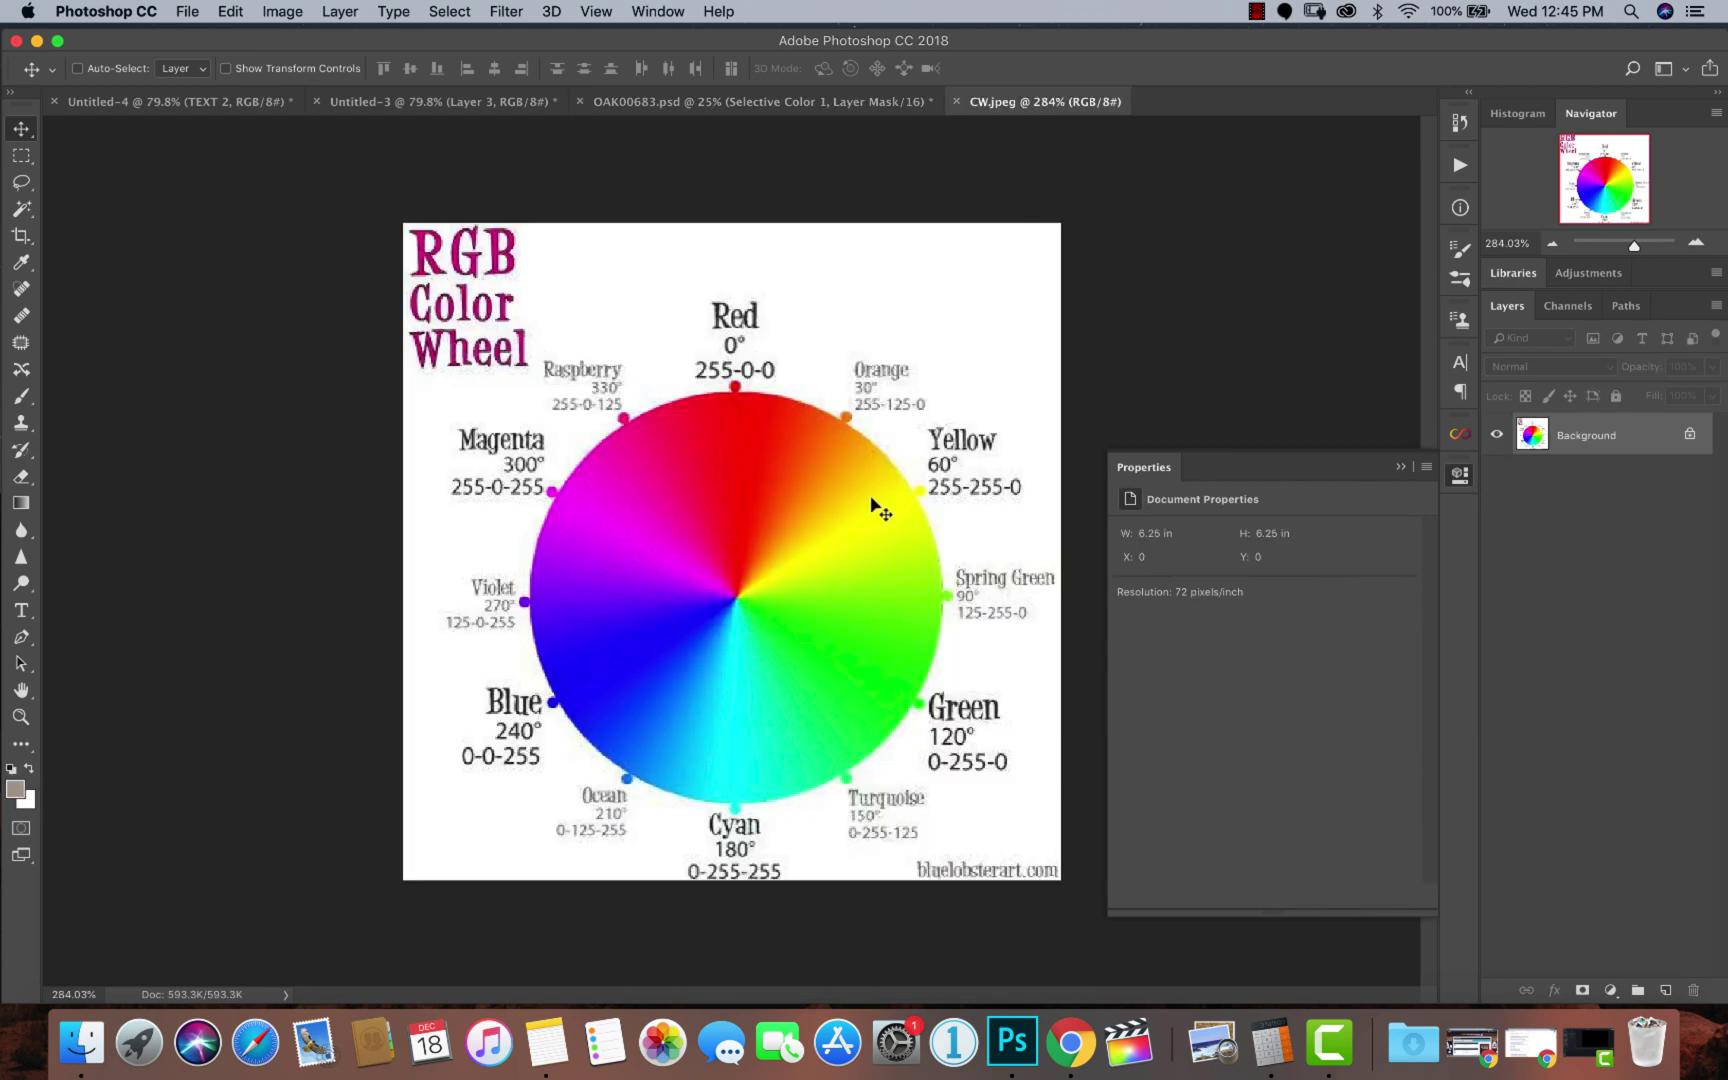
pyautogui.click(798, 104)
pyautogui.moveTo(1230, 680); pyautogui.dragTo(1097, 692)
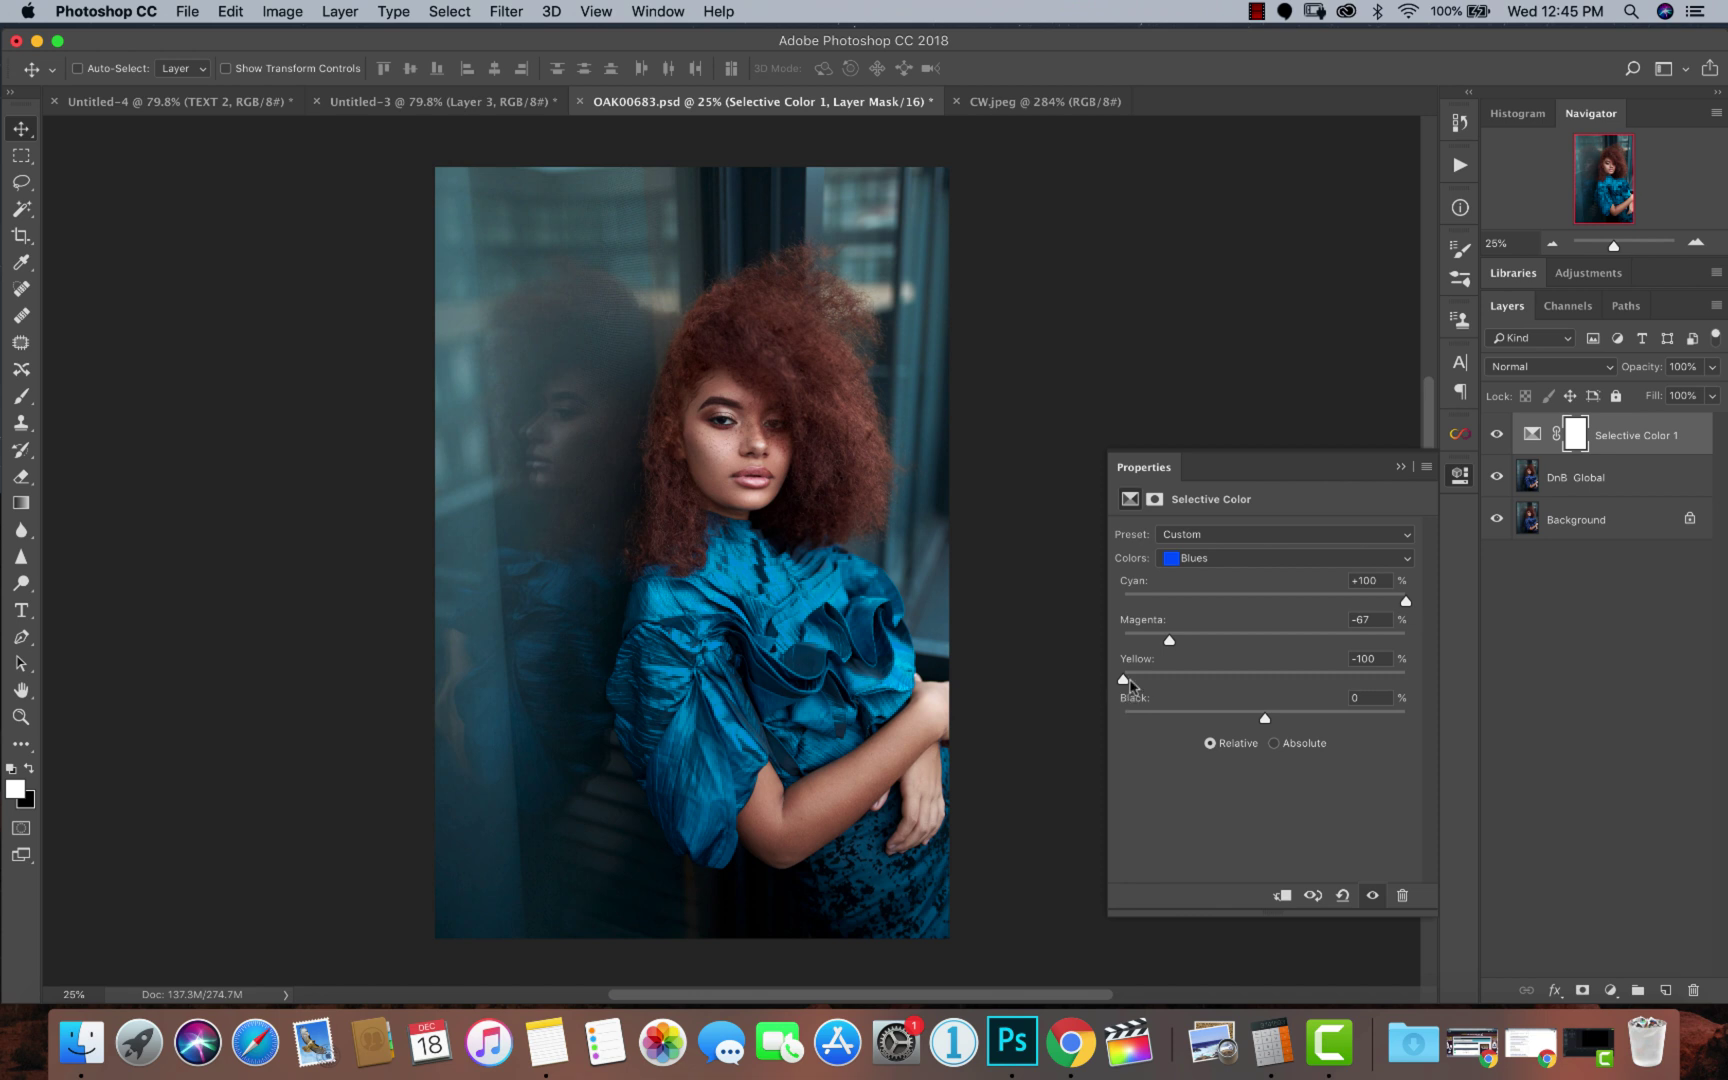
pyautogui.moveTo(1127, 680); pyautogui.dragTo(1317, 673)
# Add a Color Balance adjustment layer above Selective Color 1, briefly revisiting the Selective Color 1 settings.
pyautogui.click(1609, 989)
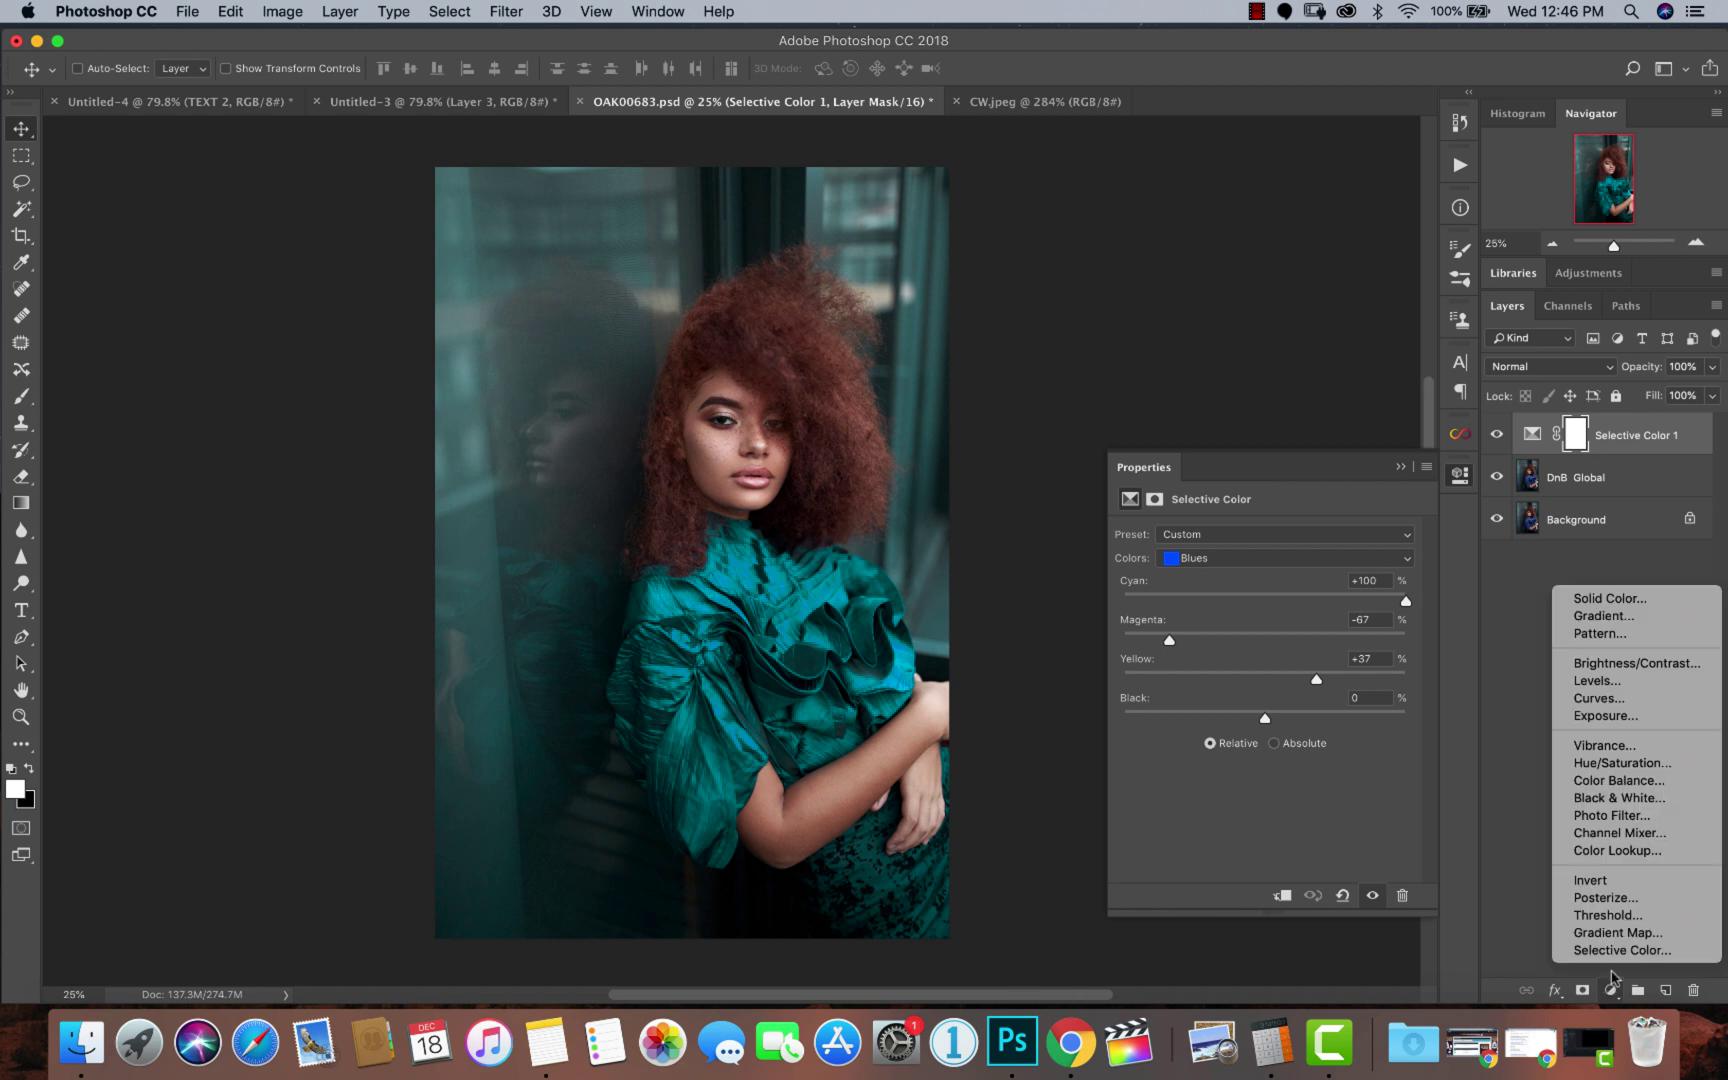
pyautogui.click(1606, 781)
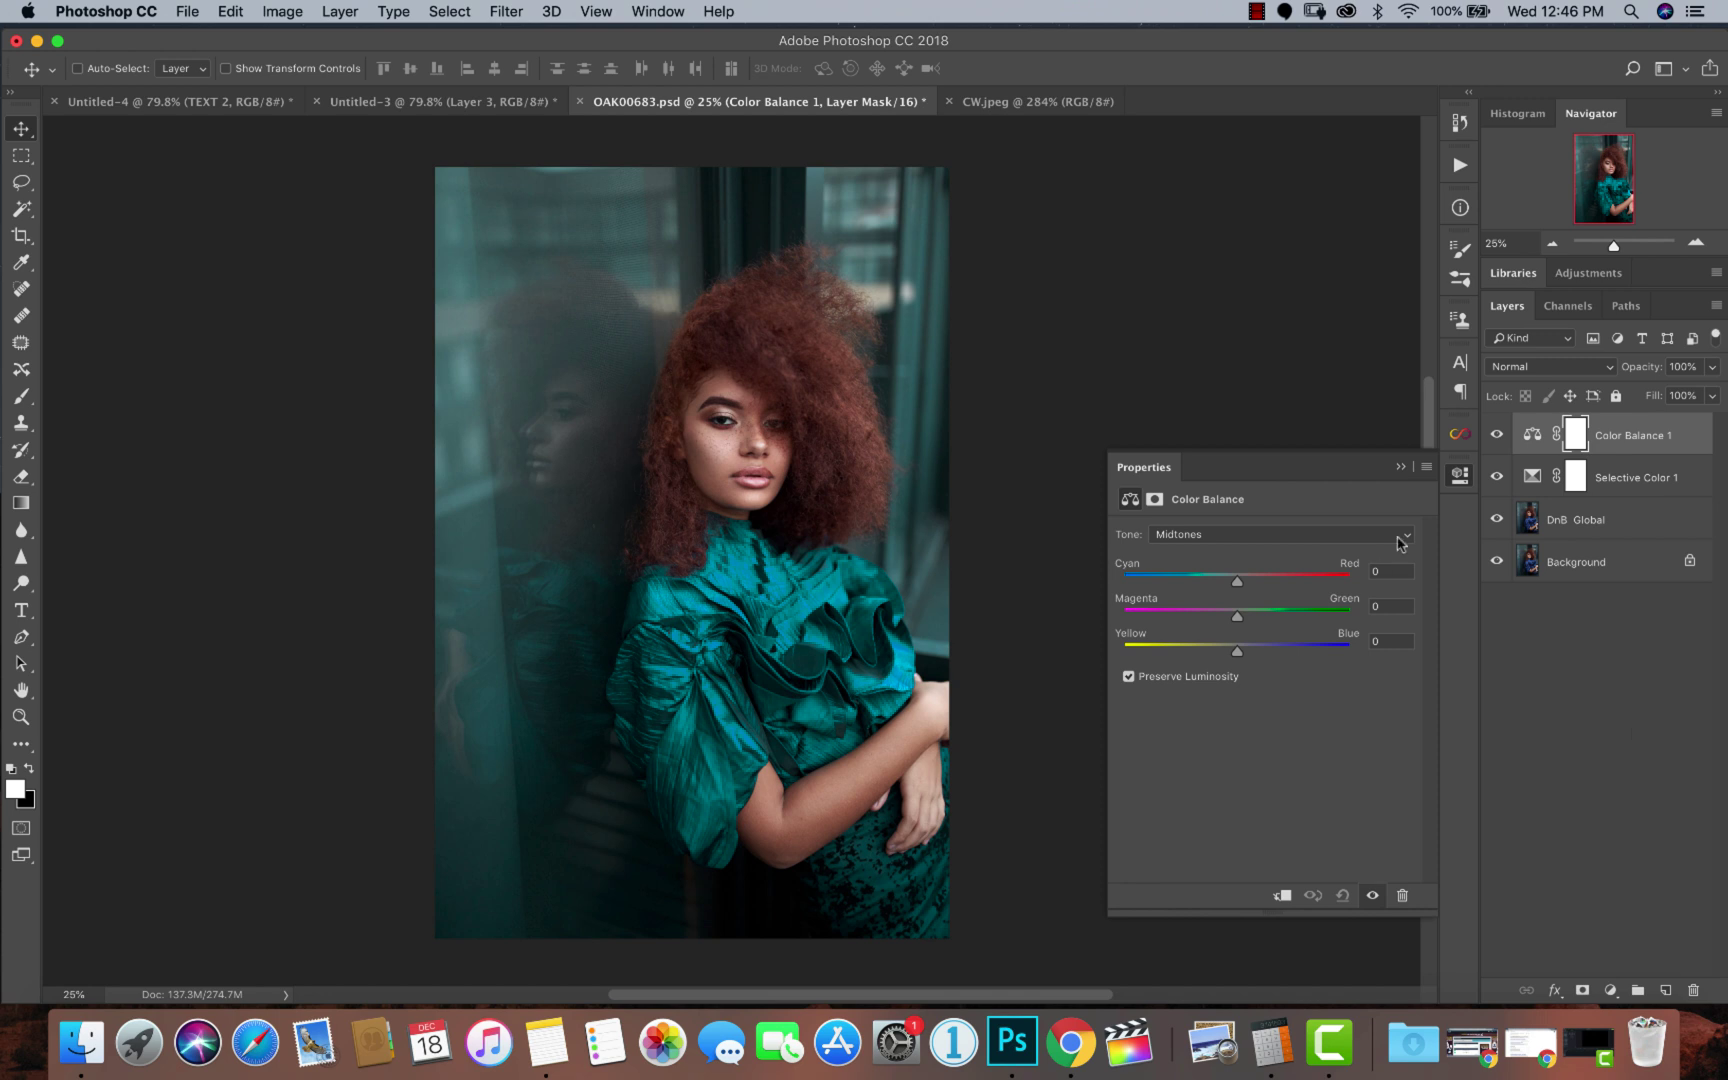
pyautogui.click(1612, 489)
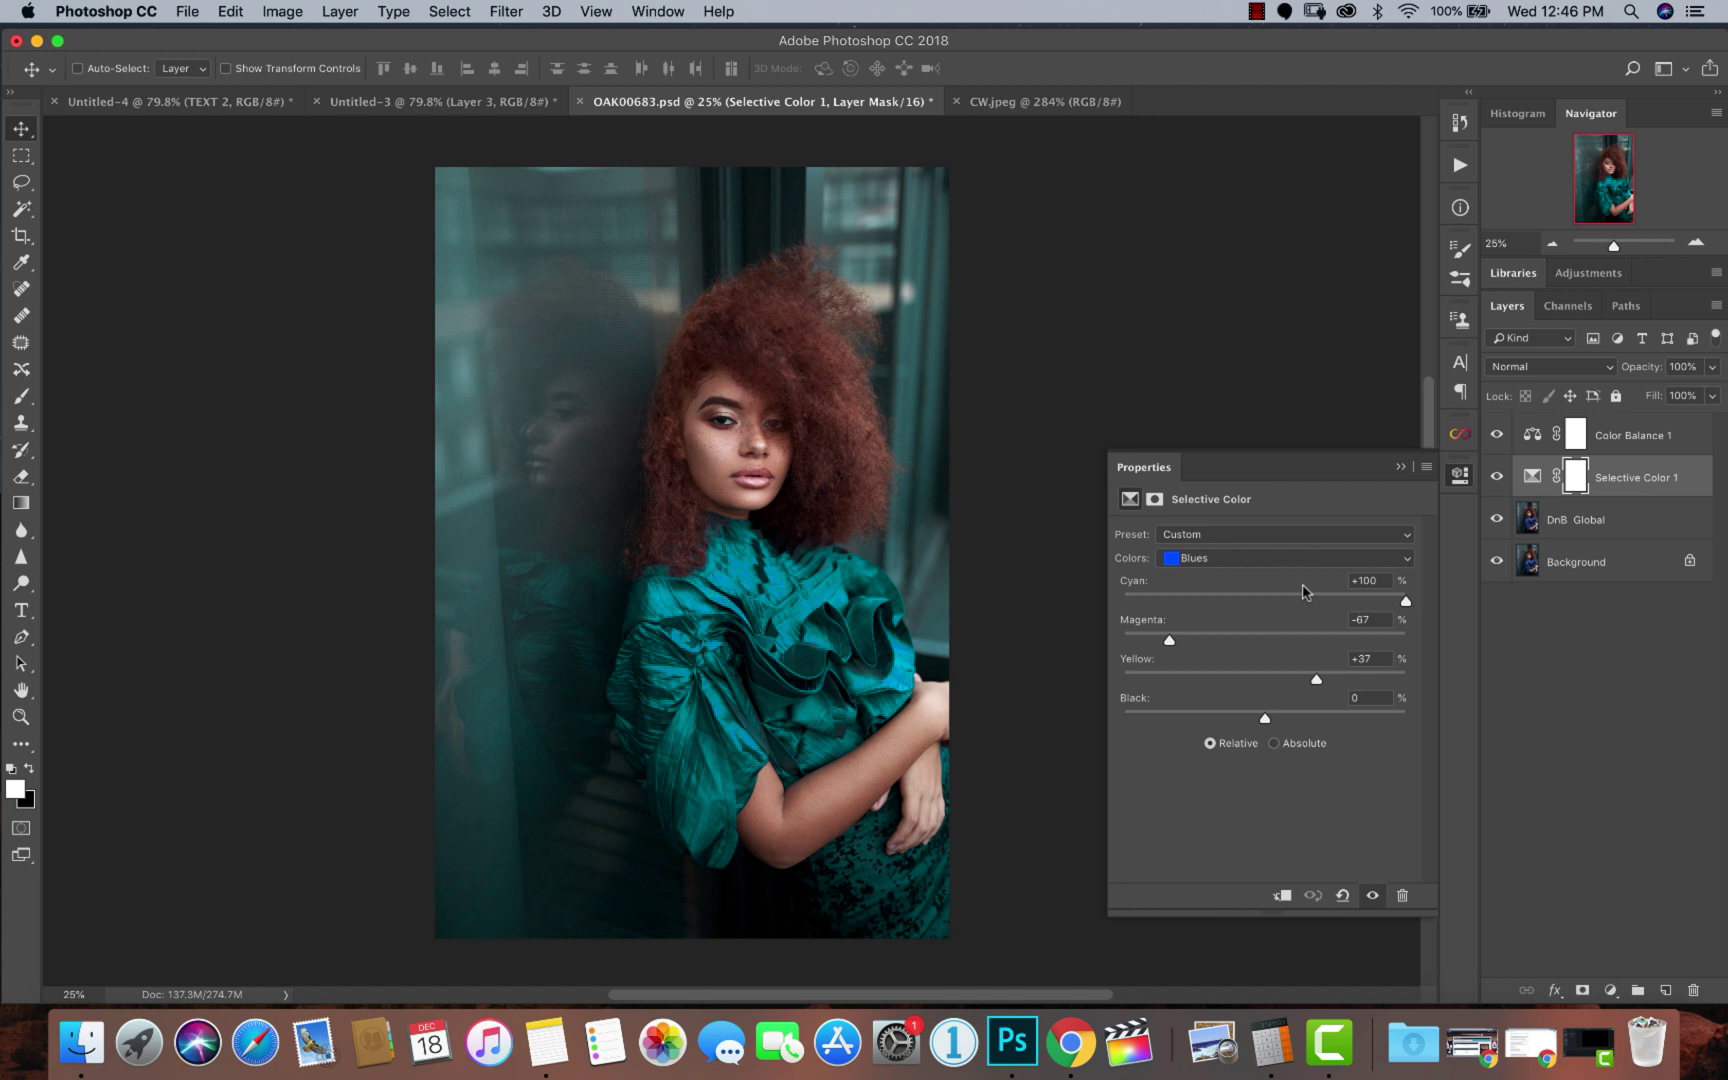
pyautogui.click(1670, 437)
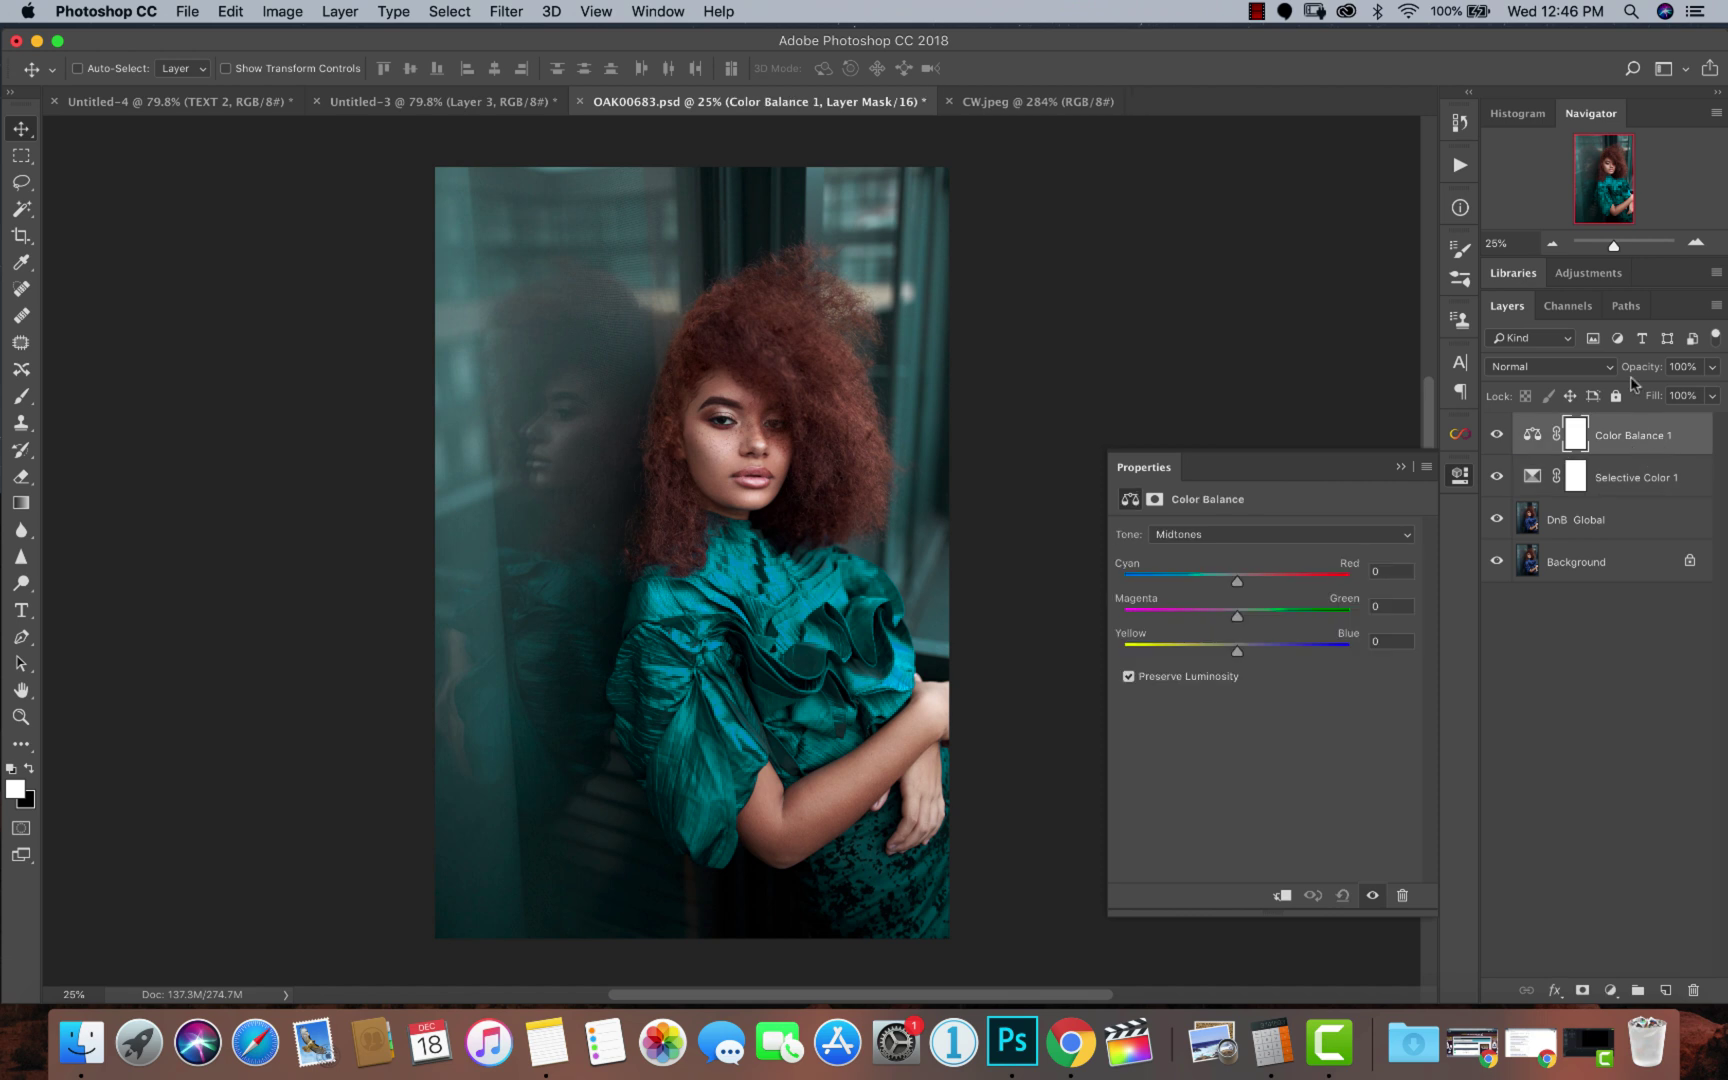
# Look through the Shadows, Midtones and Highlights tone ranges of the Color Balance layer.
pyautogui.click(1192, 530)
pyautogui.click(1202, 518)
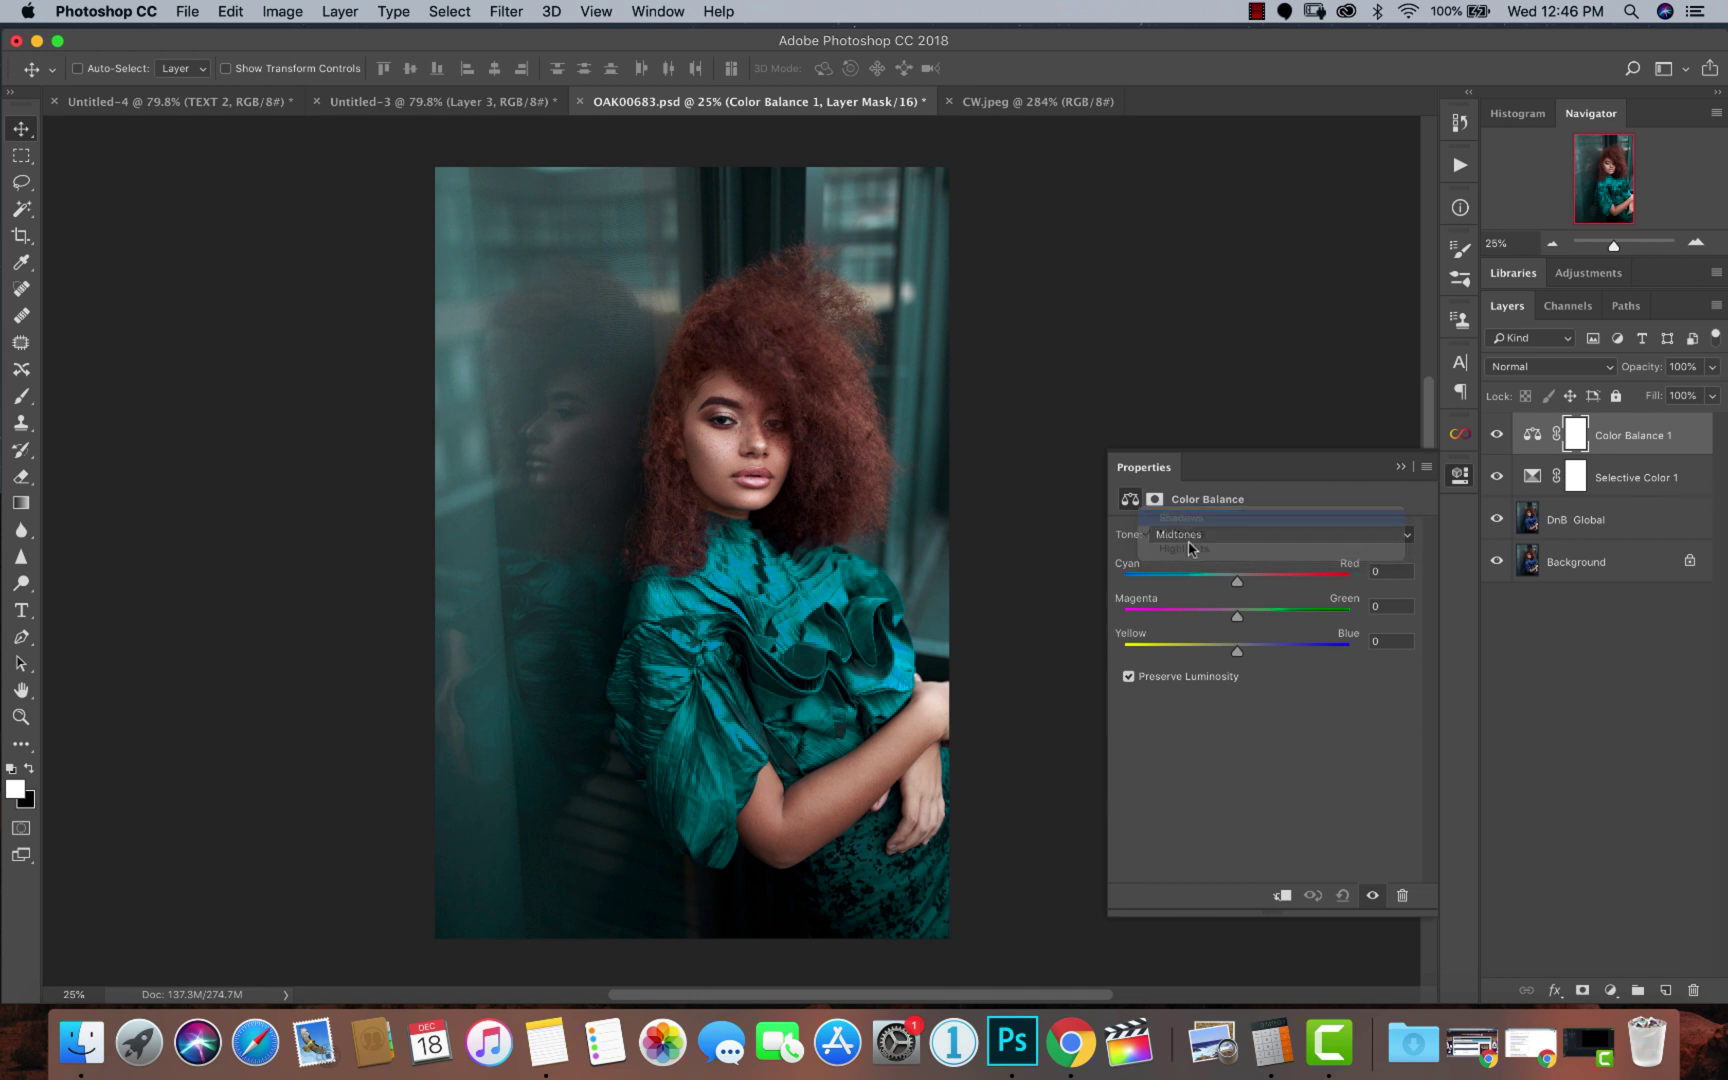
pyautogui.click(1200, 533)
pyautogui.click(1205, 549)
pyautogui.click(1206, 536)
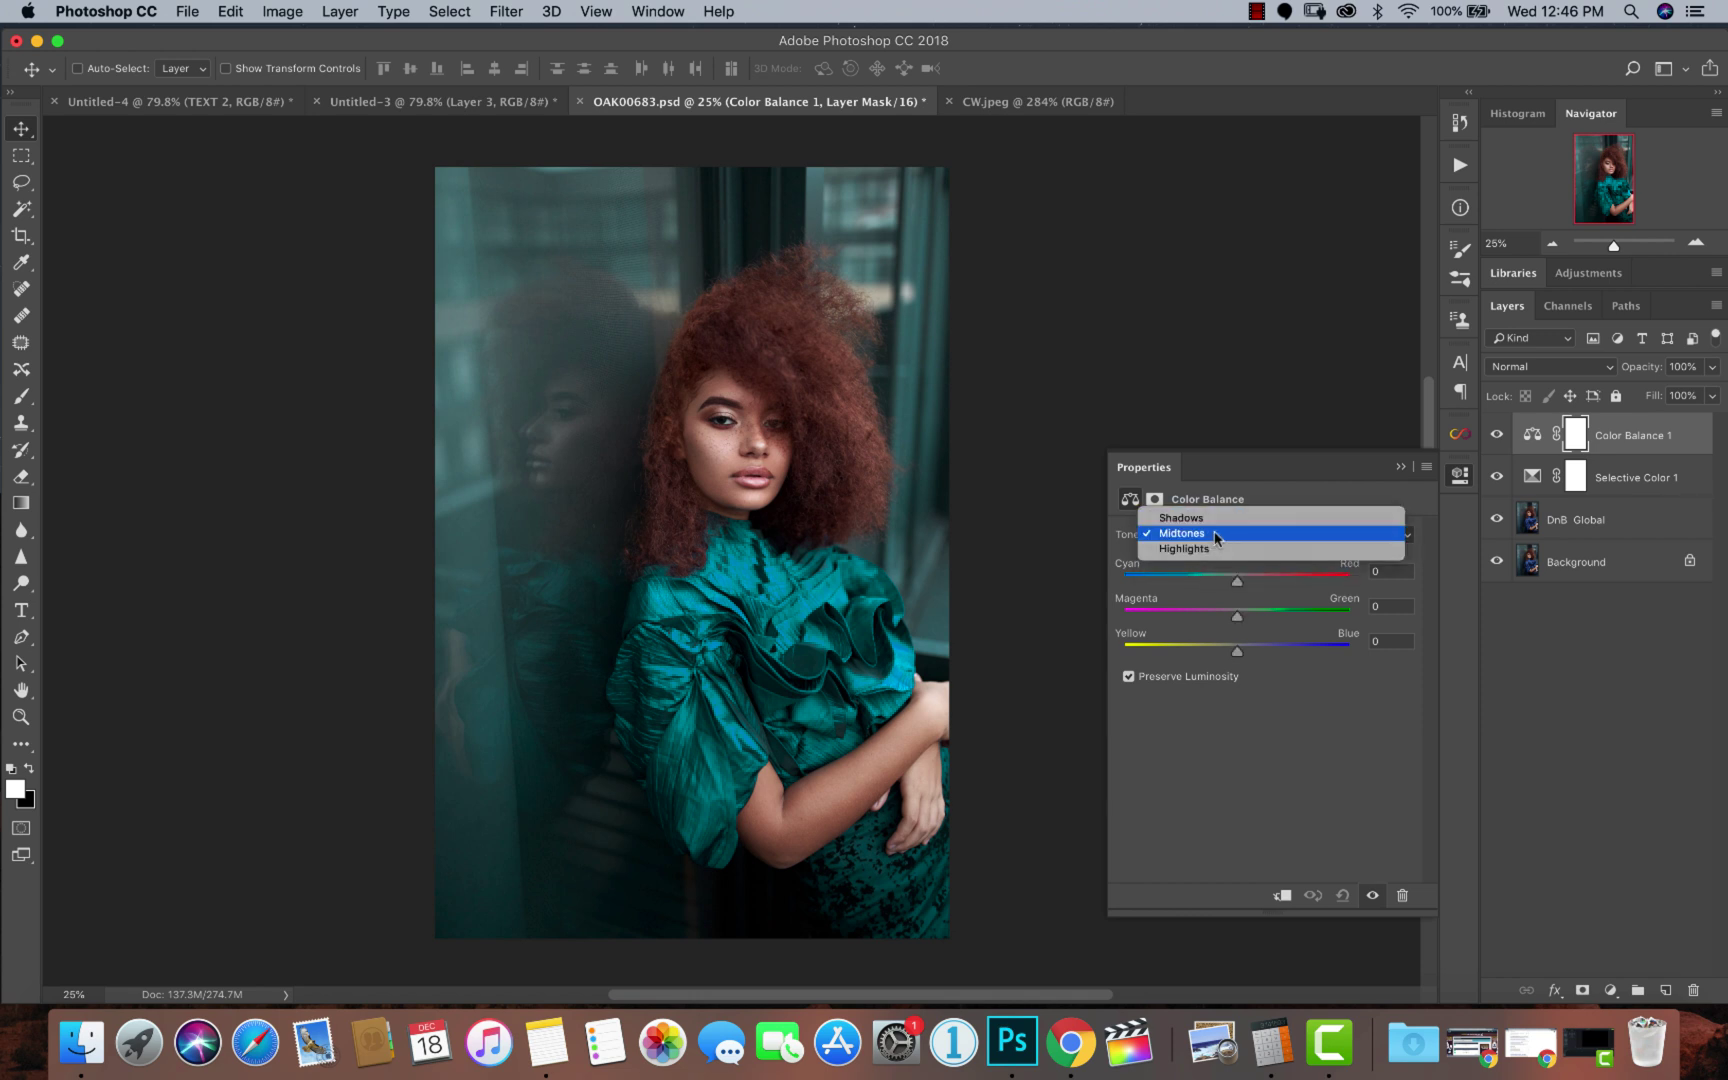
pyautogui.click(1217, 552)
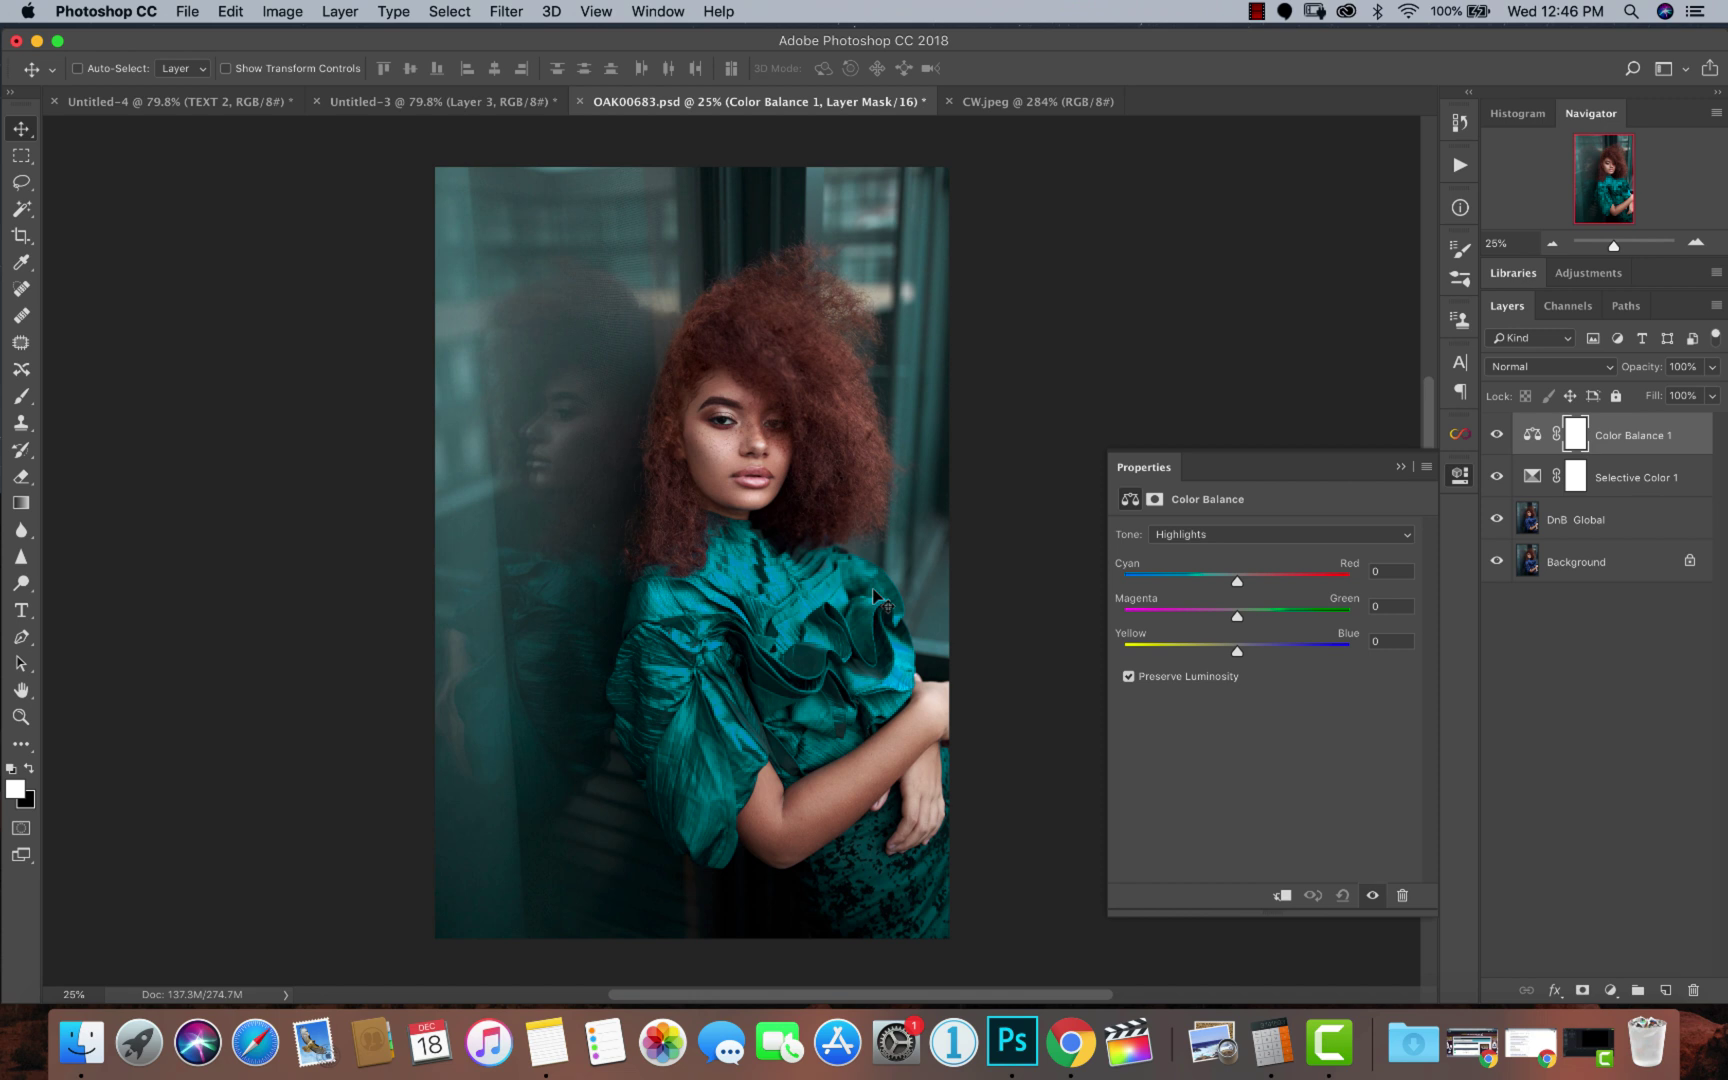
# Set the Color Balance Shadows to cyan-red -13, magenta-green -6 and yellow-blue +3.
pyautogui.click(1232, 535)
pyautogui.click(1213, 503)
pyautogui.moveTo(1237, 650); pyautogui.dragTo(1240, 651)
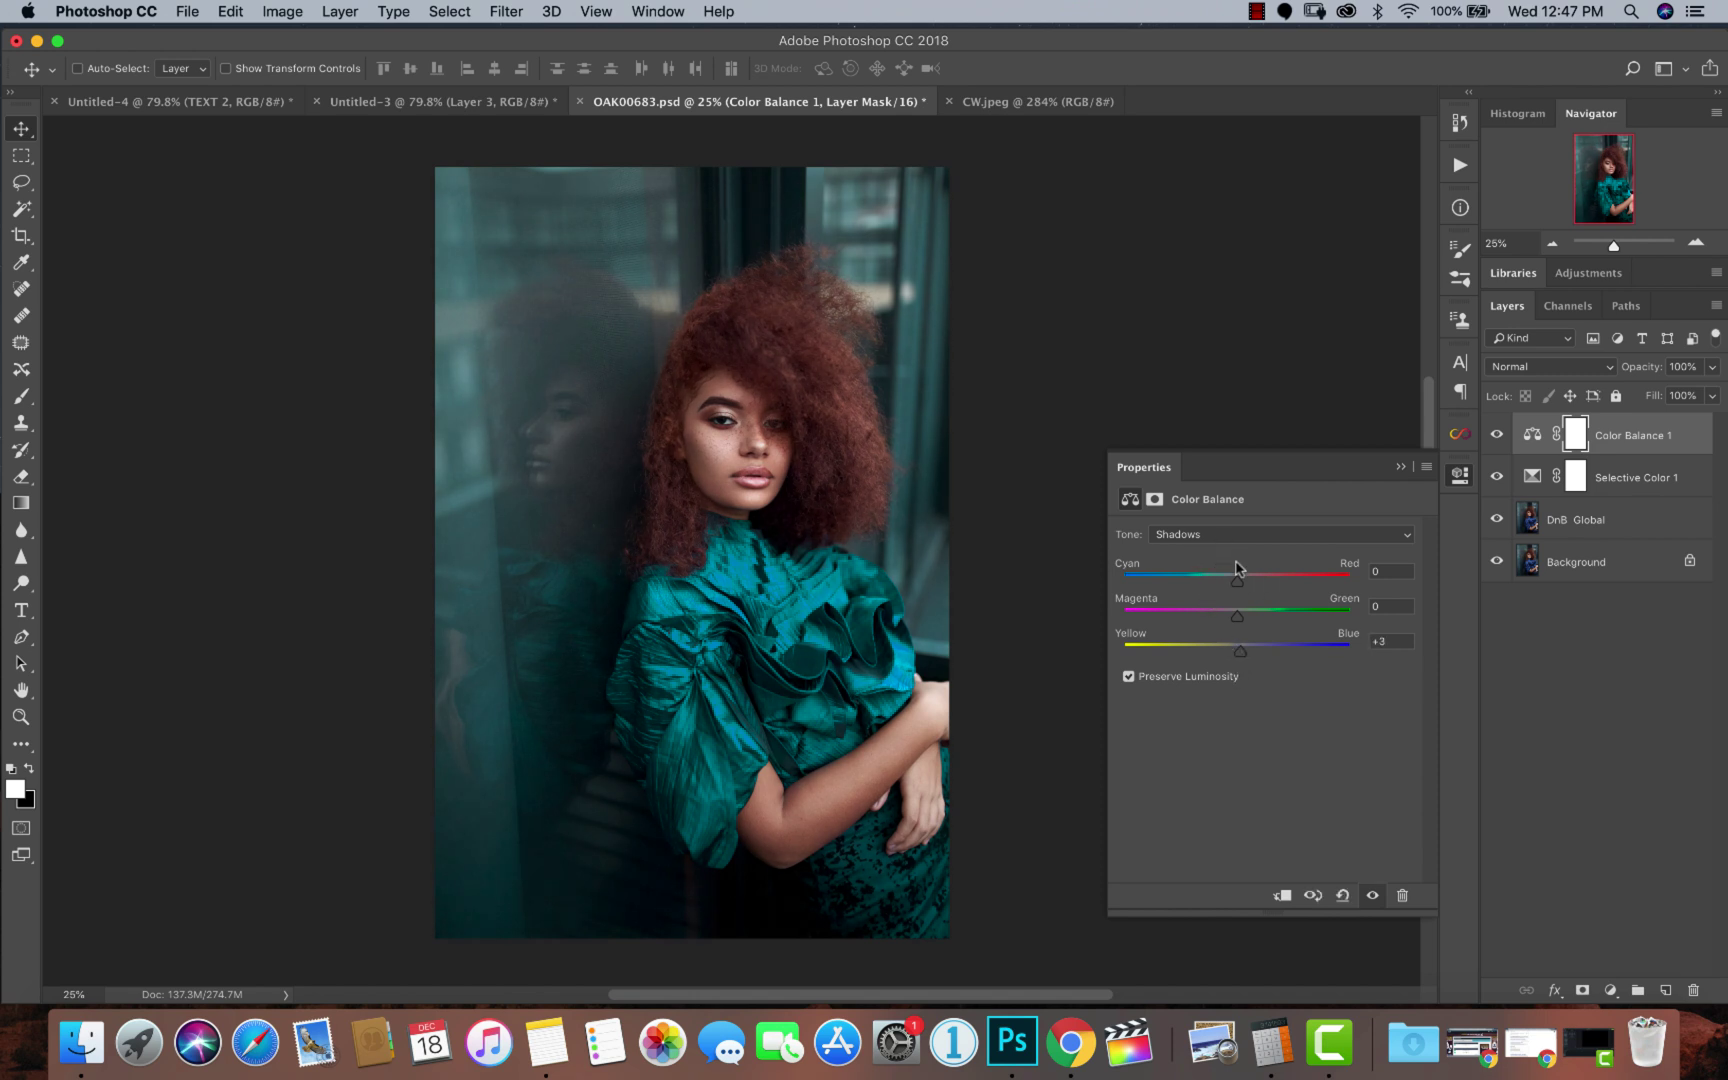
pyautogui.moveTo(1237, 580); pyautogui.dragTo(1220, 578)
pyautogui.moveTo(1236, 617); pyautogui.dragTo(1230, 617)
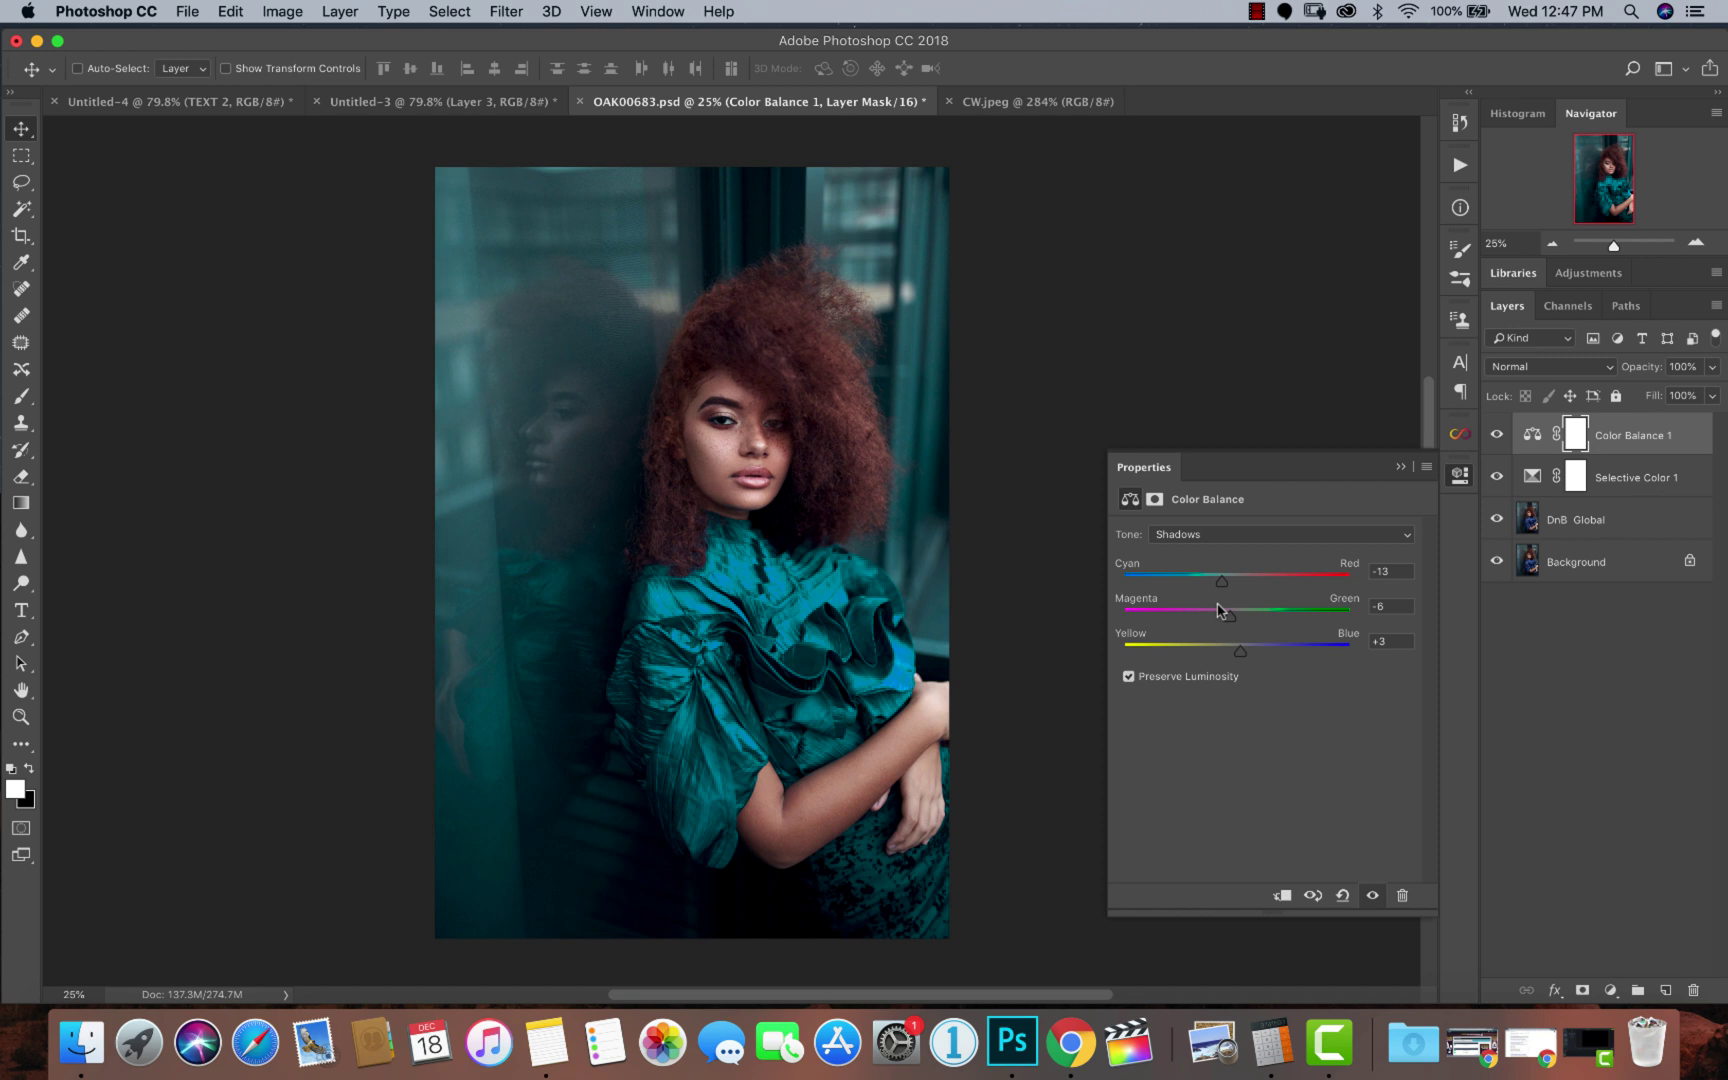
# Set the Color Balance Midtones to yellow-blue -8 and cyan-red +2.
pyautogui.click(1182, 536)
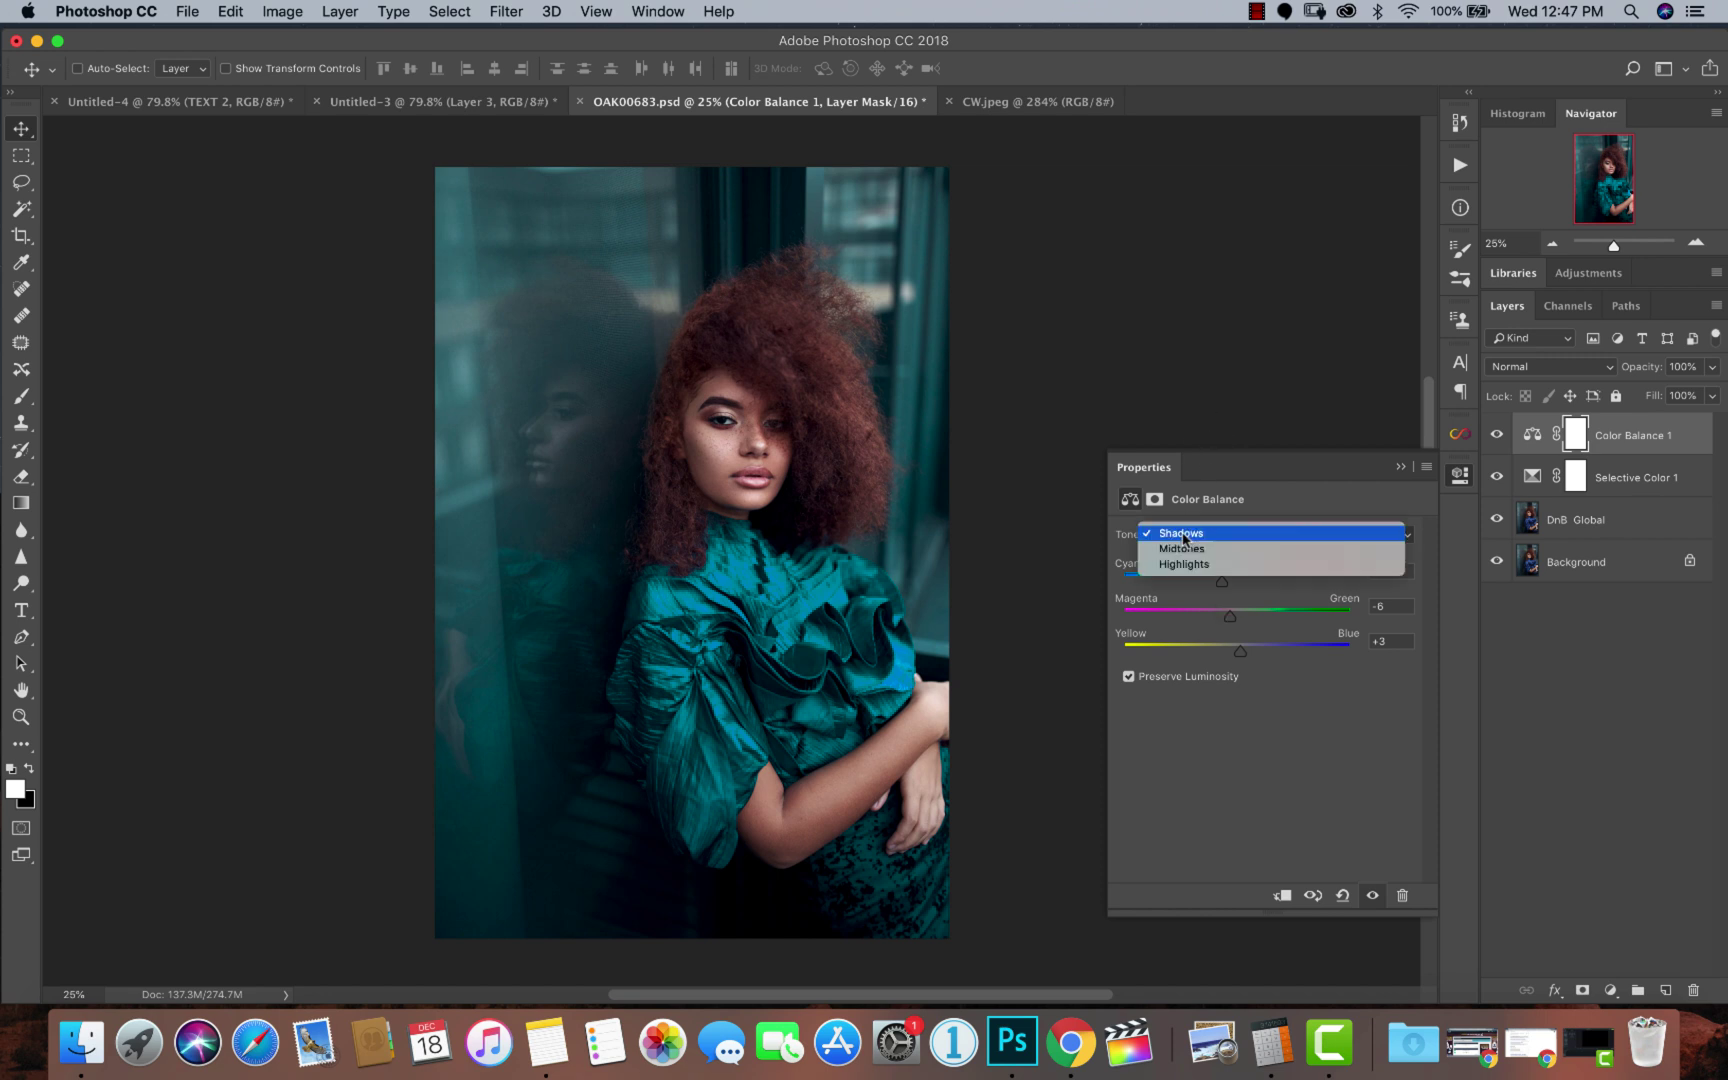
pyautogui.click(1183, 550)
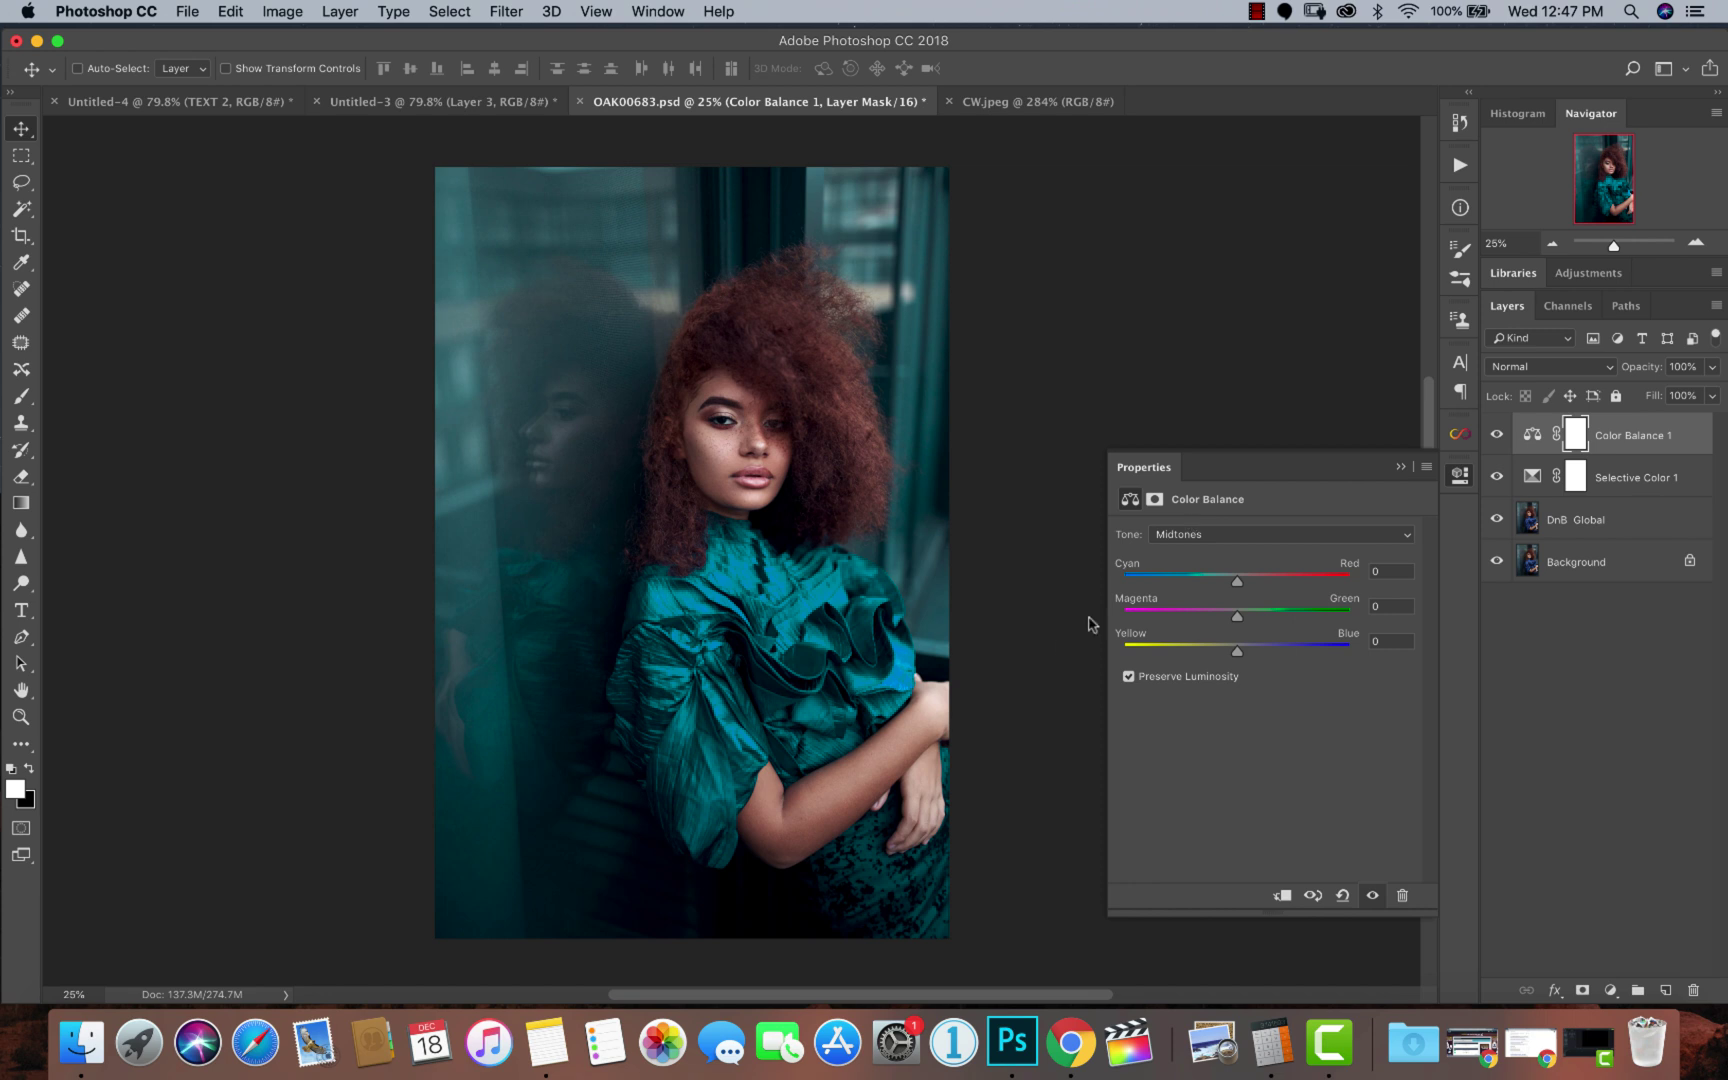
pyautogui.moveTo(1235, 654); pyautogui.dragTo(1229, 657)
pyautogui.moveTo(1237, 583); pyautogui.dragTo(1240, 586)
# Set the Color Balance Highlights to yellow-blue -10 and cyan-red +5.
pyautogui.click(1192, 536)
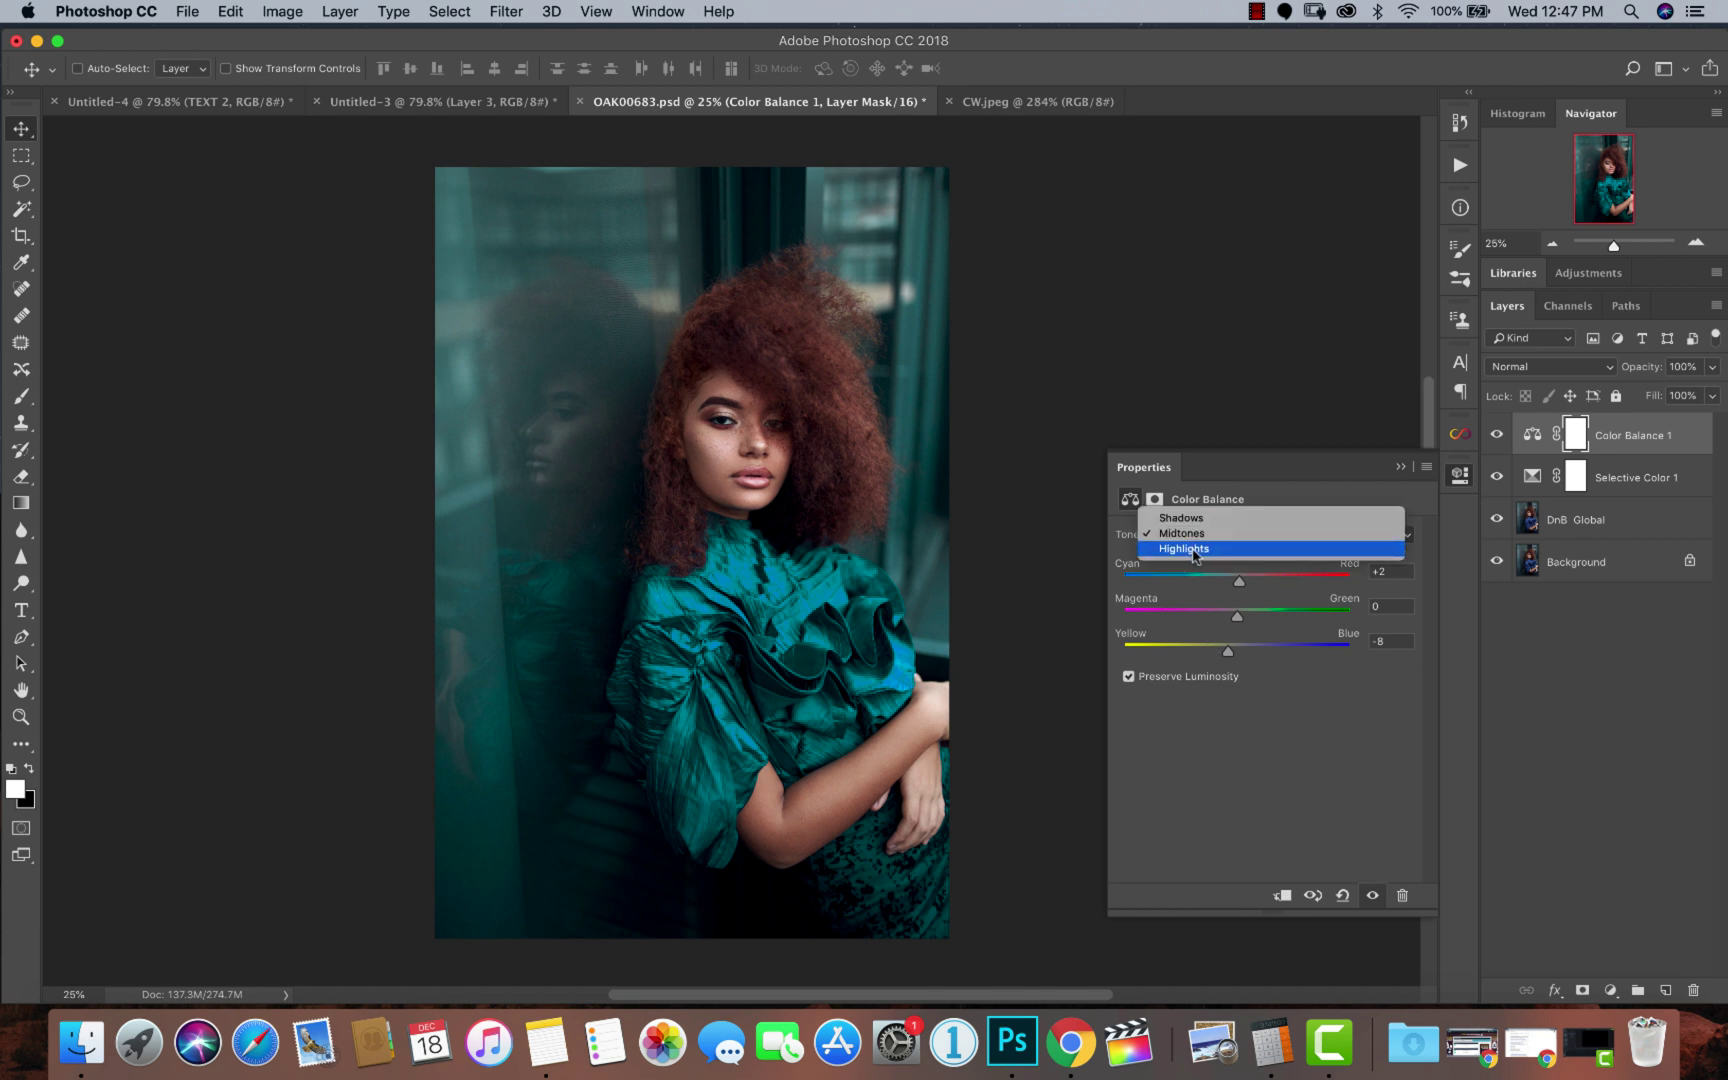
pyautogui.click(1195, 555)
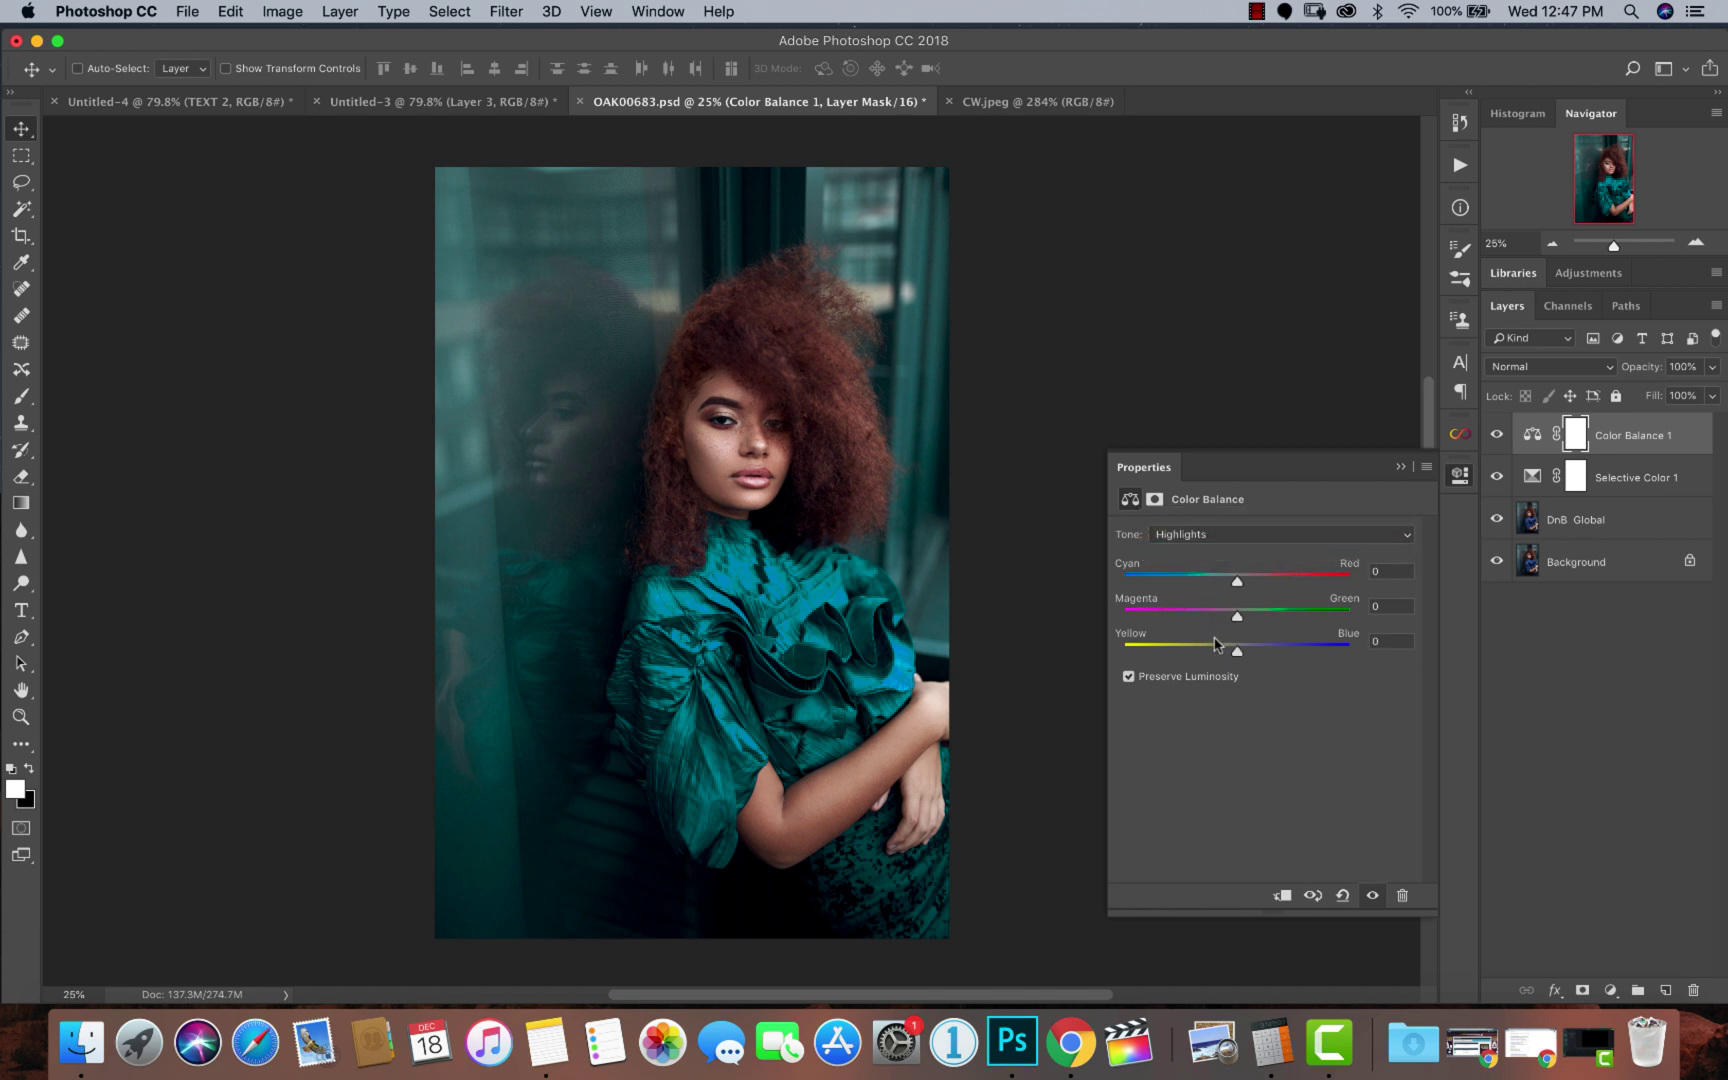
pyautogui.moveTo(1237, 655); pyautogui.dragTo(1229, 655)
pyautogui.moveTo(1237, 586); pyautogui.dragTo(1243, 588)
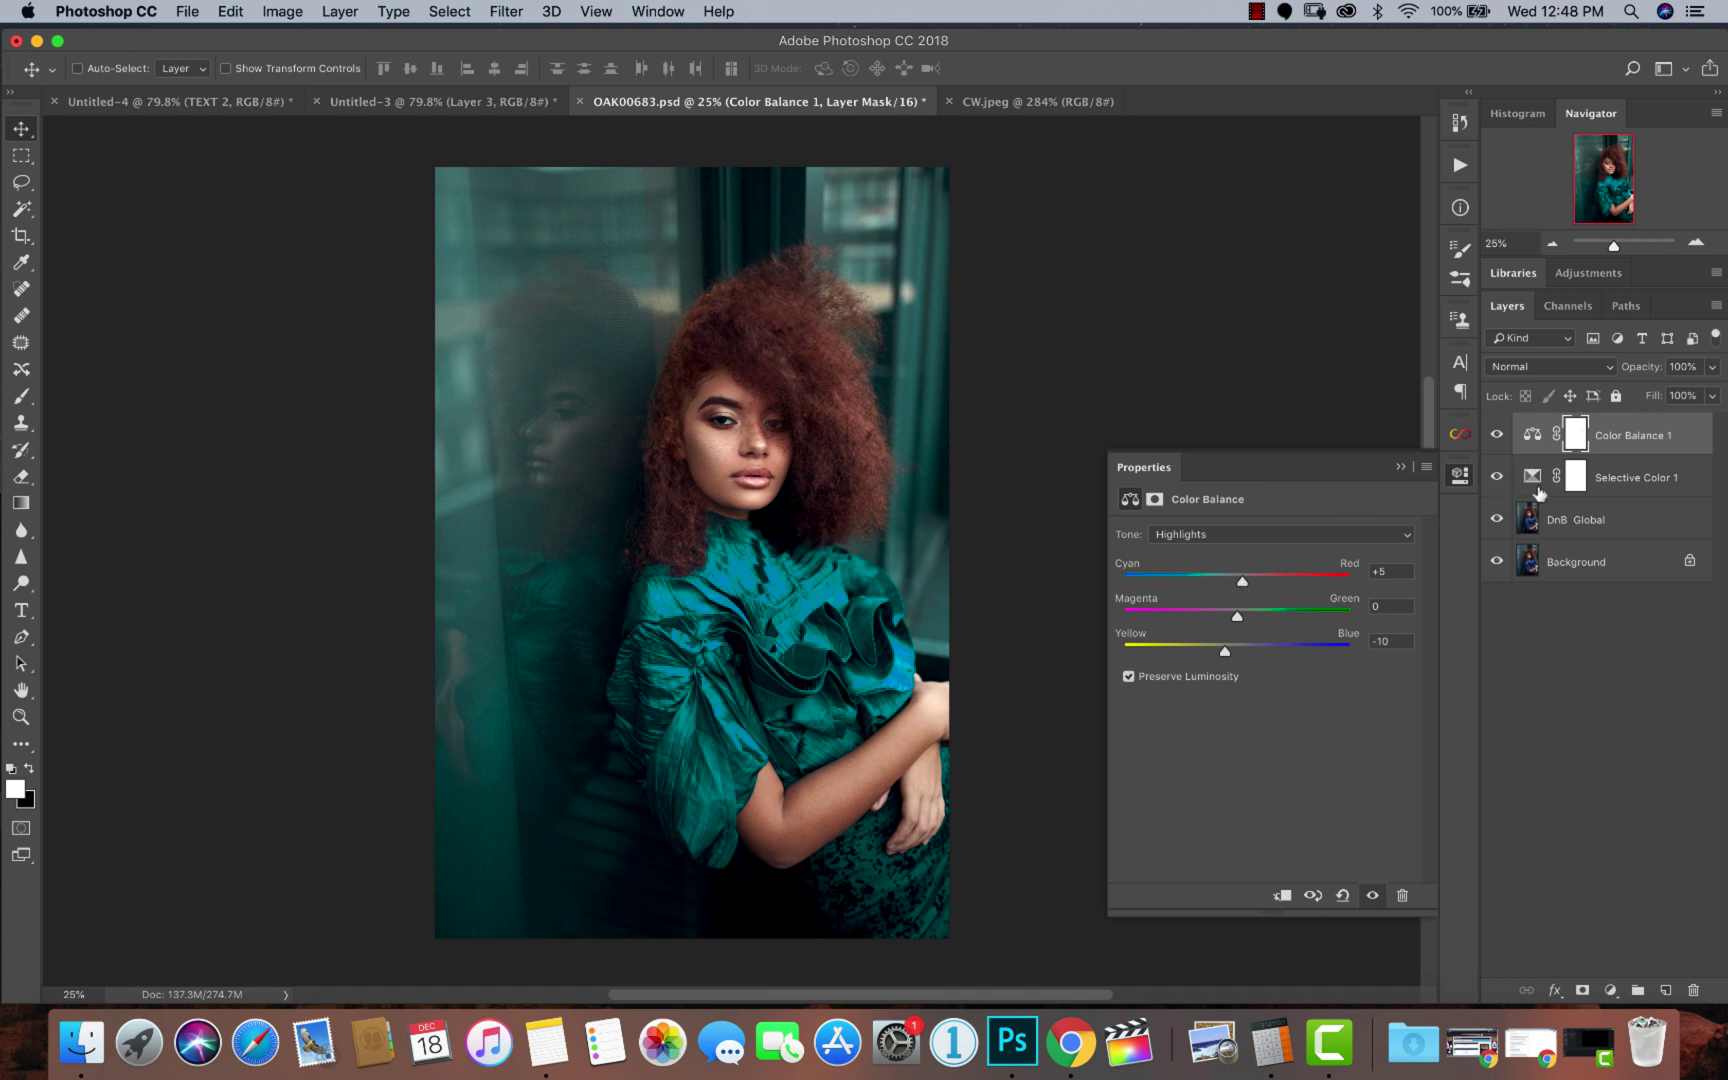
# Group the Color Balance 1 and Selective Color 1 layers.
pyautogui.keyDown('shift'); pyautogui.click(1632, 484); pyautogui.keyUp('shift')
pyautogui.press('super')
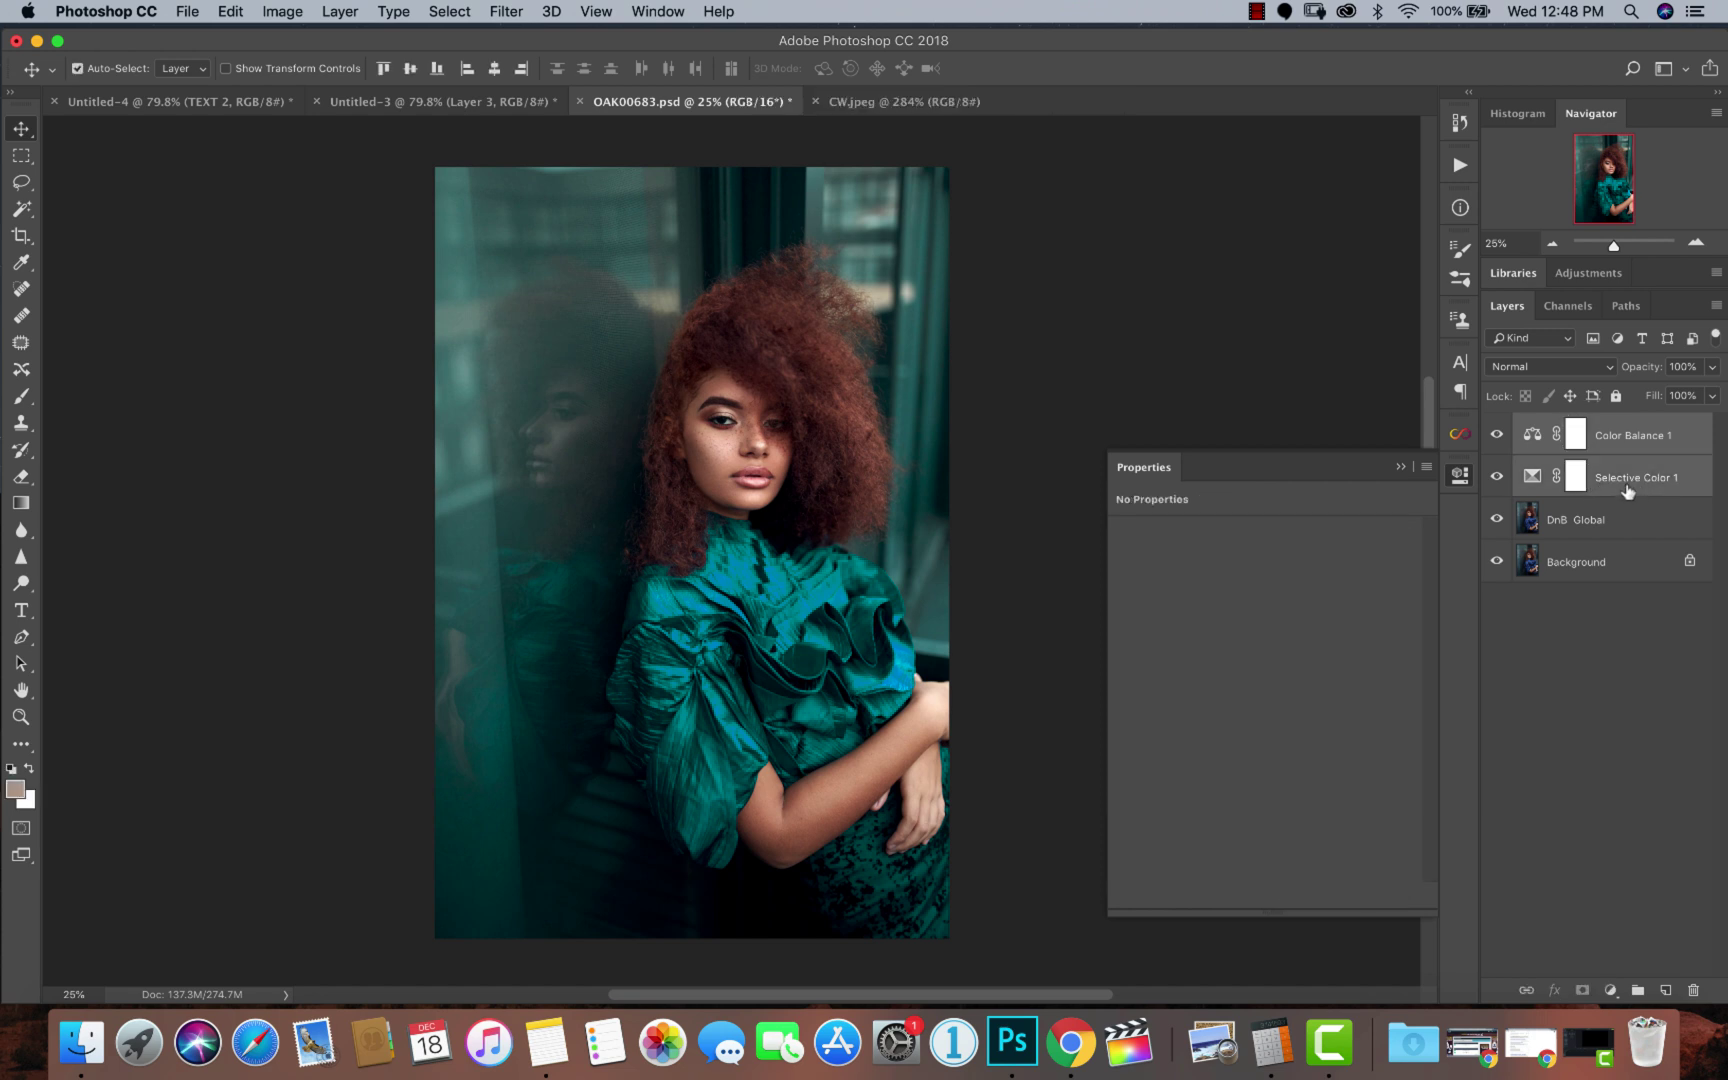
pyautogui.press('super+g')
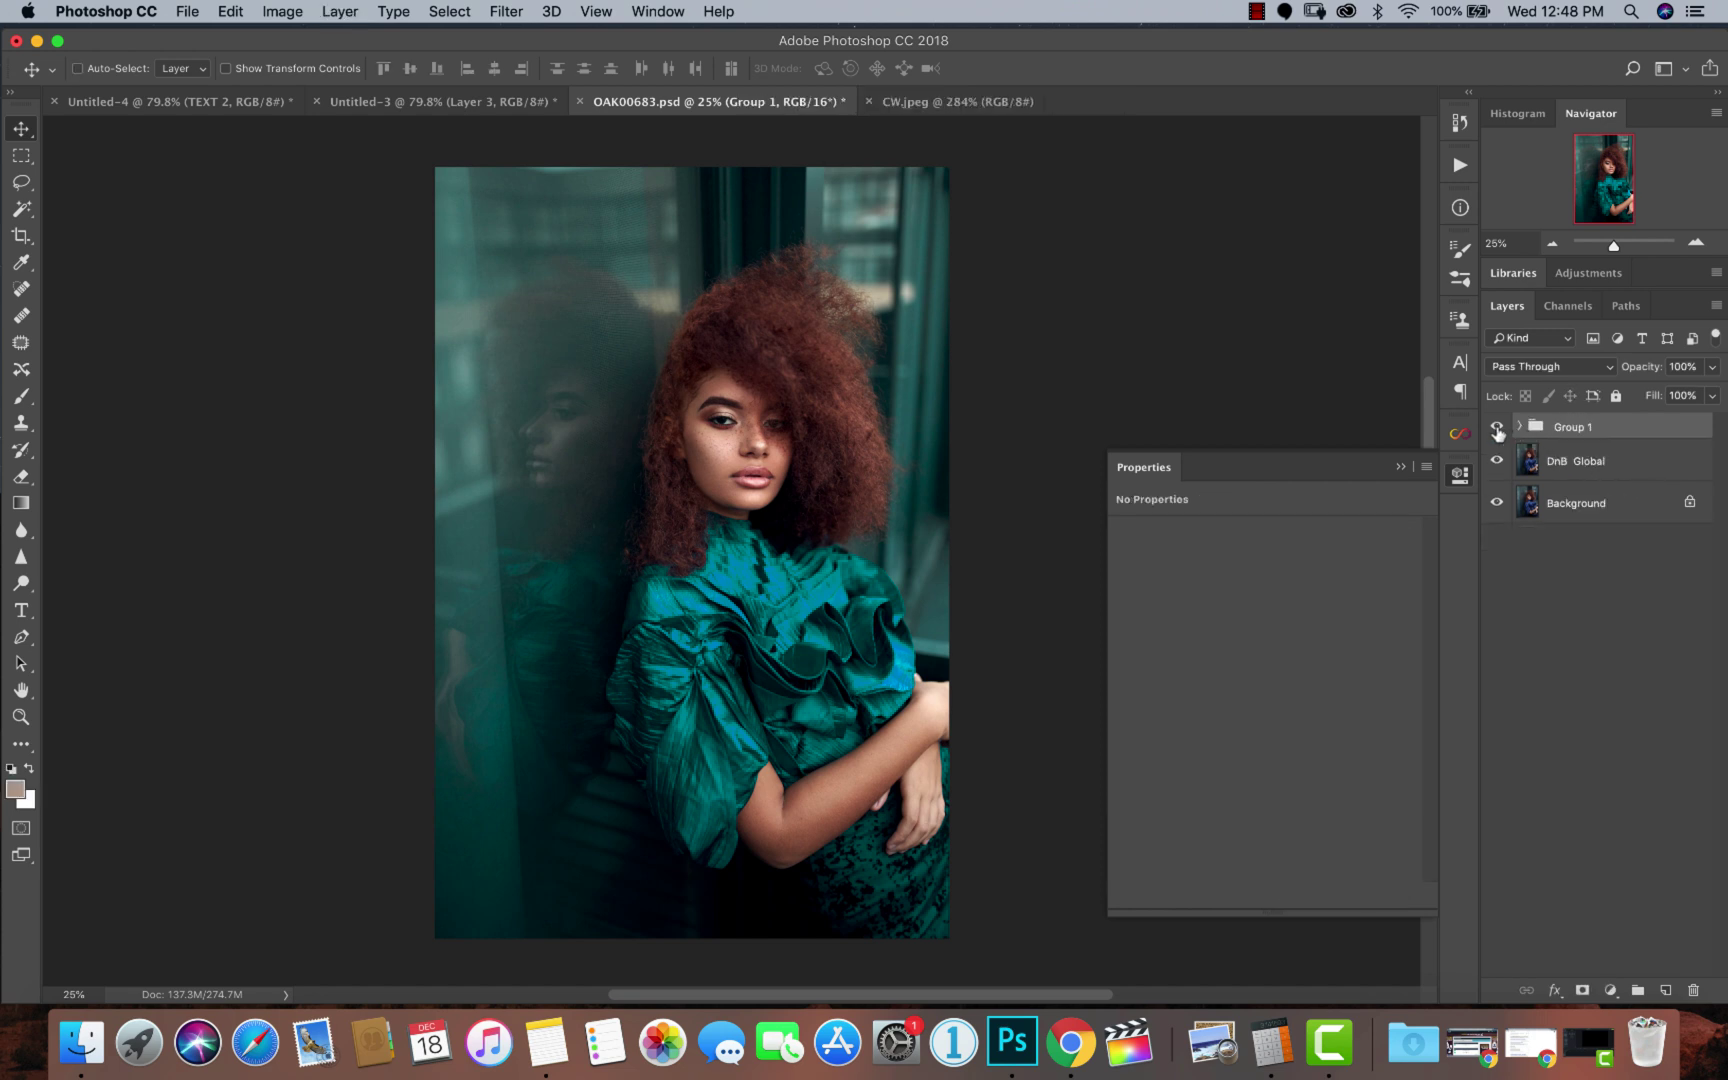
# Compare the image with and without the adjustment group, then expand the group and select the Color Balance 1 layer.
pyautogui.click(1497, 429)
pyautogui.click(1497, 429)
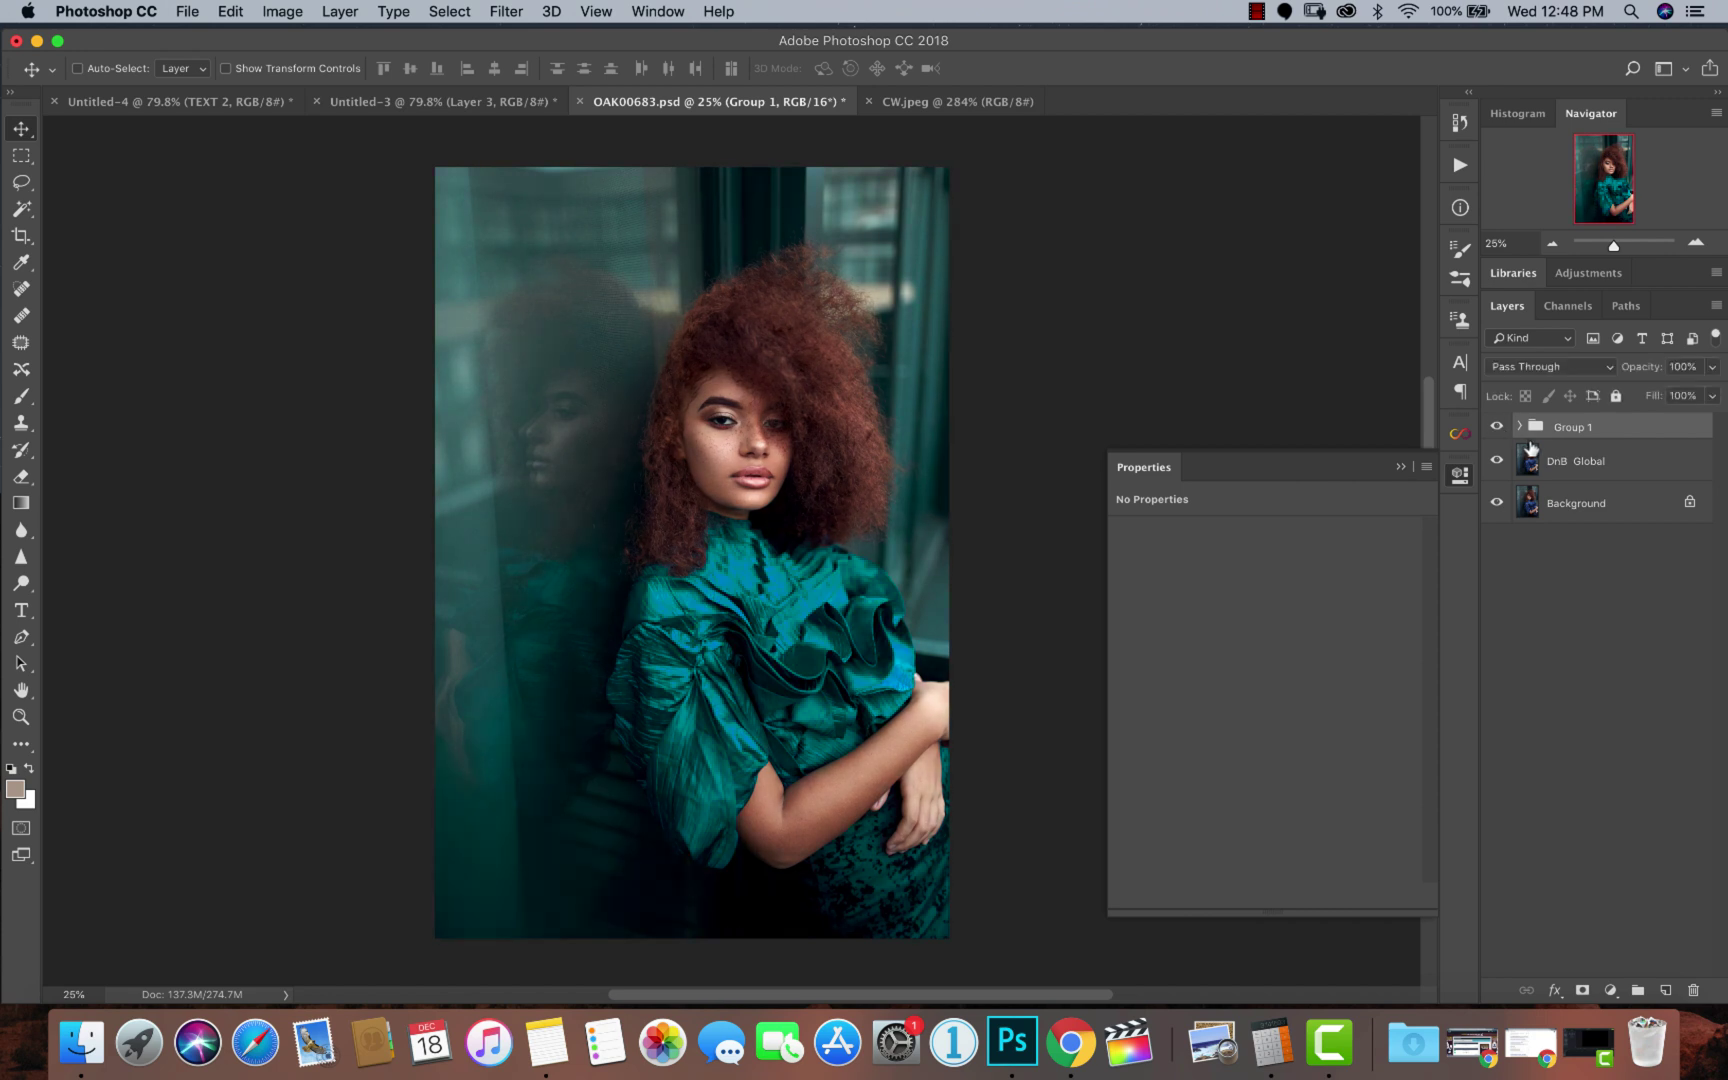
pyautogui.click(1520, 426)
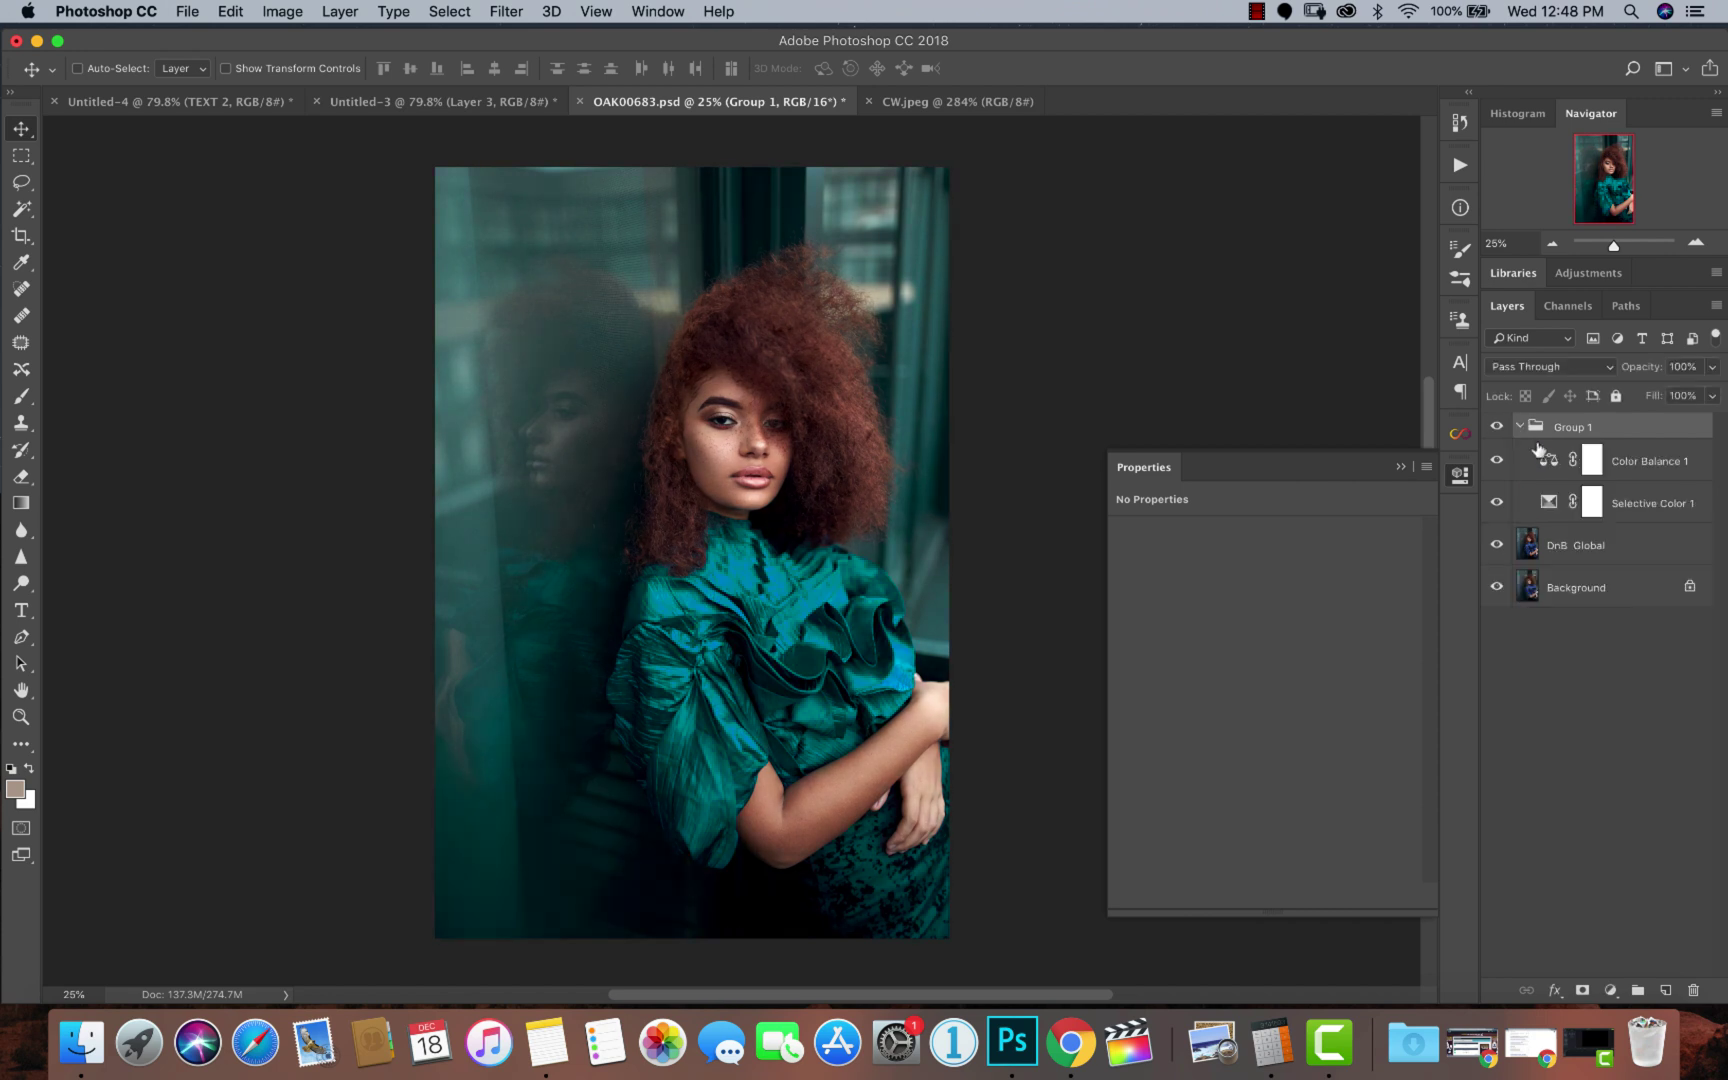
pyautogui.click(1660, 461)
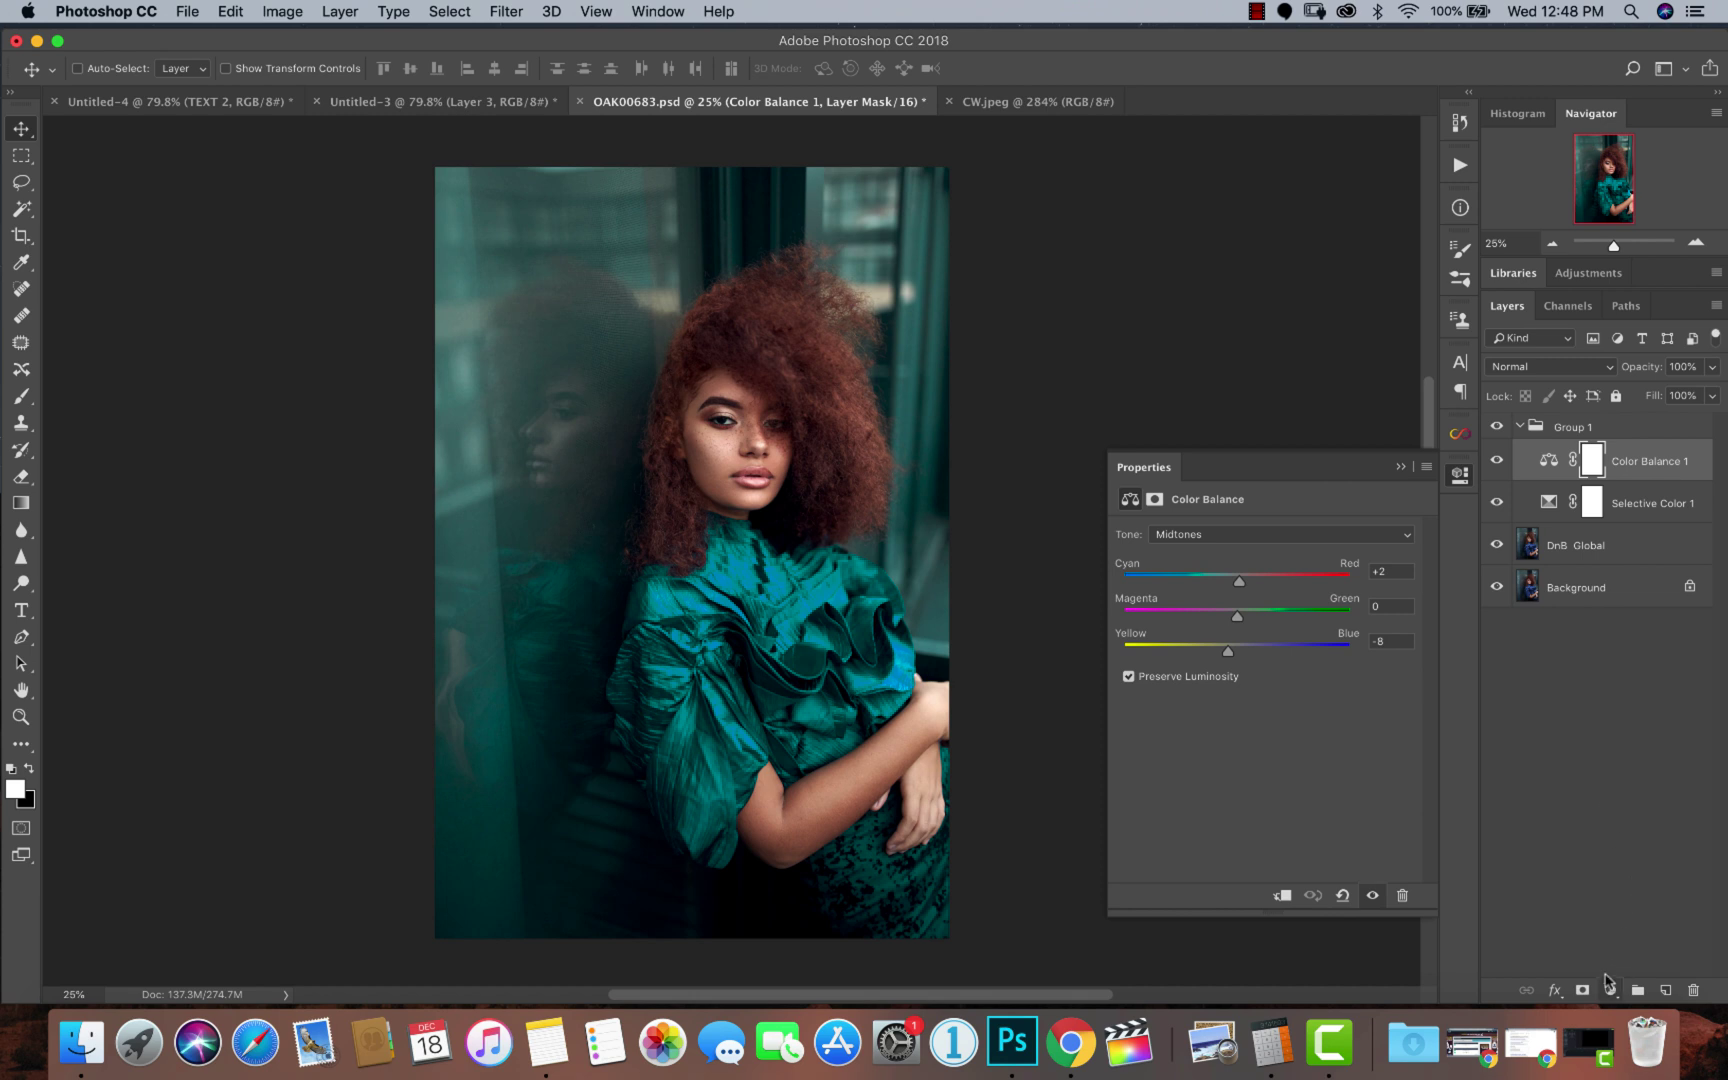
pyautogui.click(1610, 985)
pyautogui.click(1631, 471)
pyautogui.click(1610, 990)
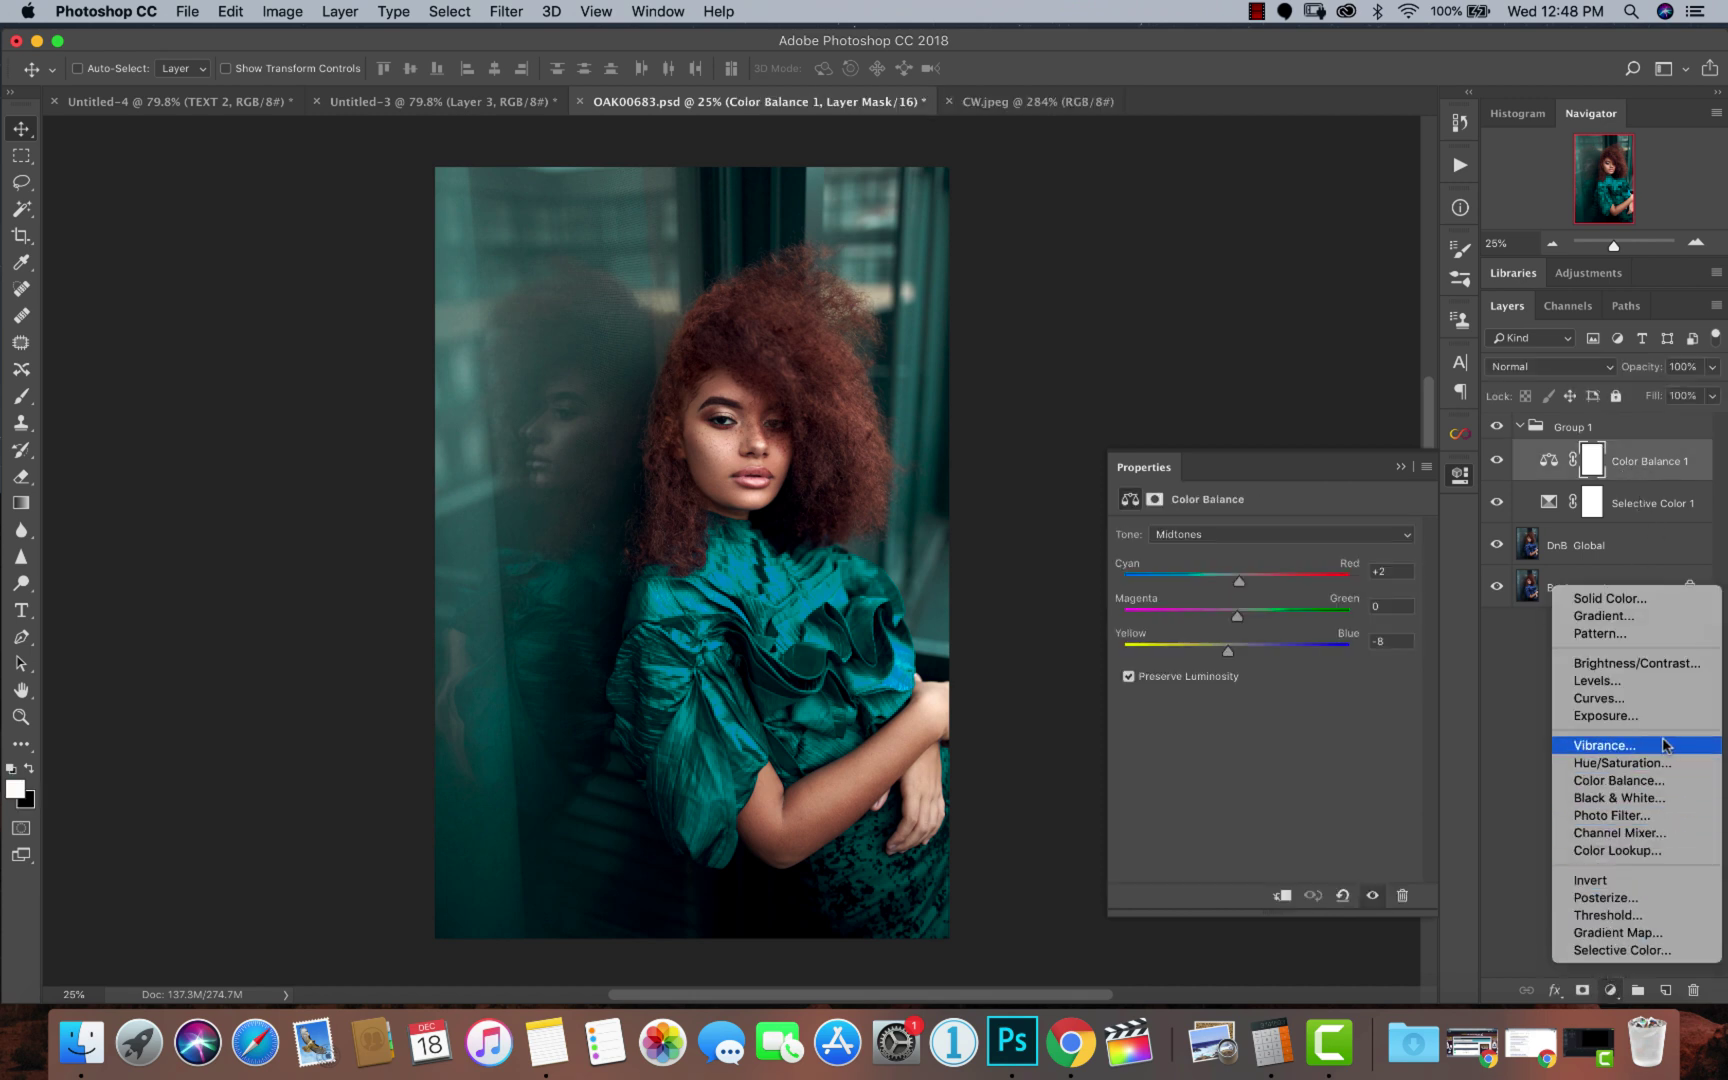
pyautogui.click(1619, 797)
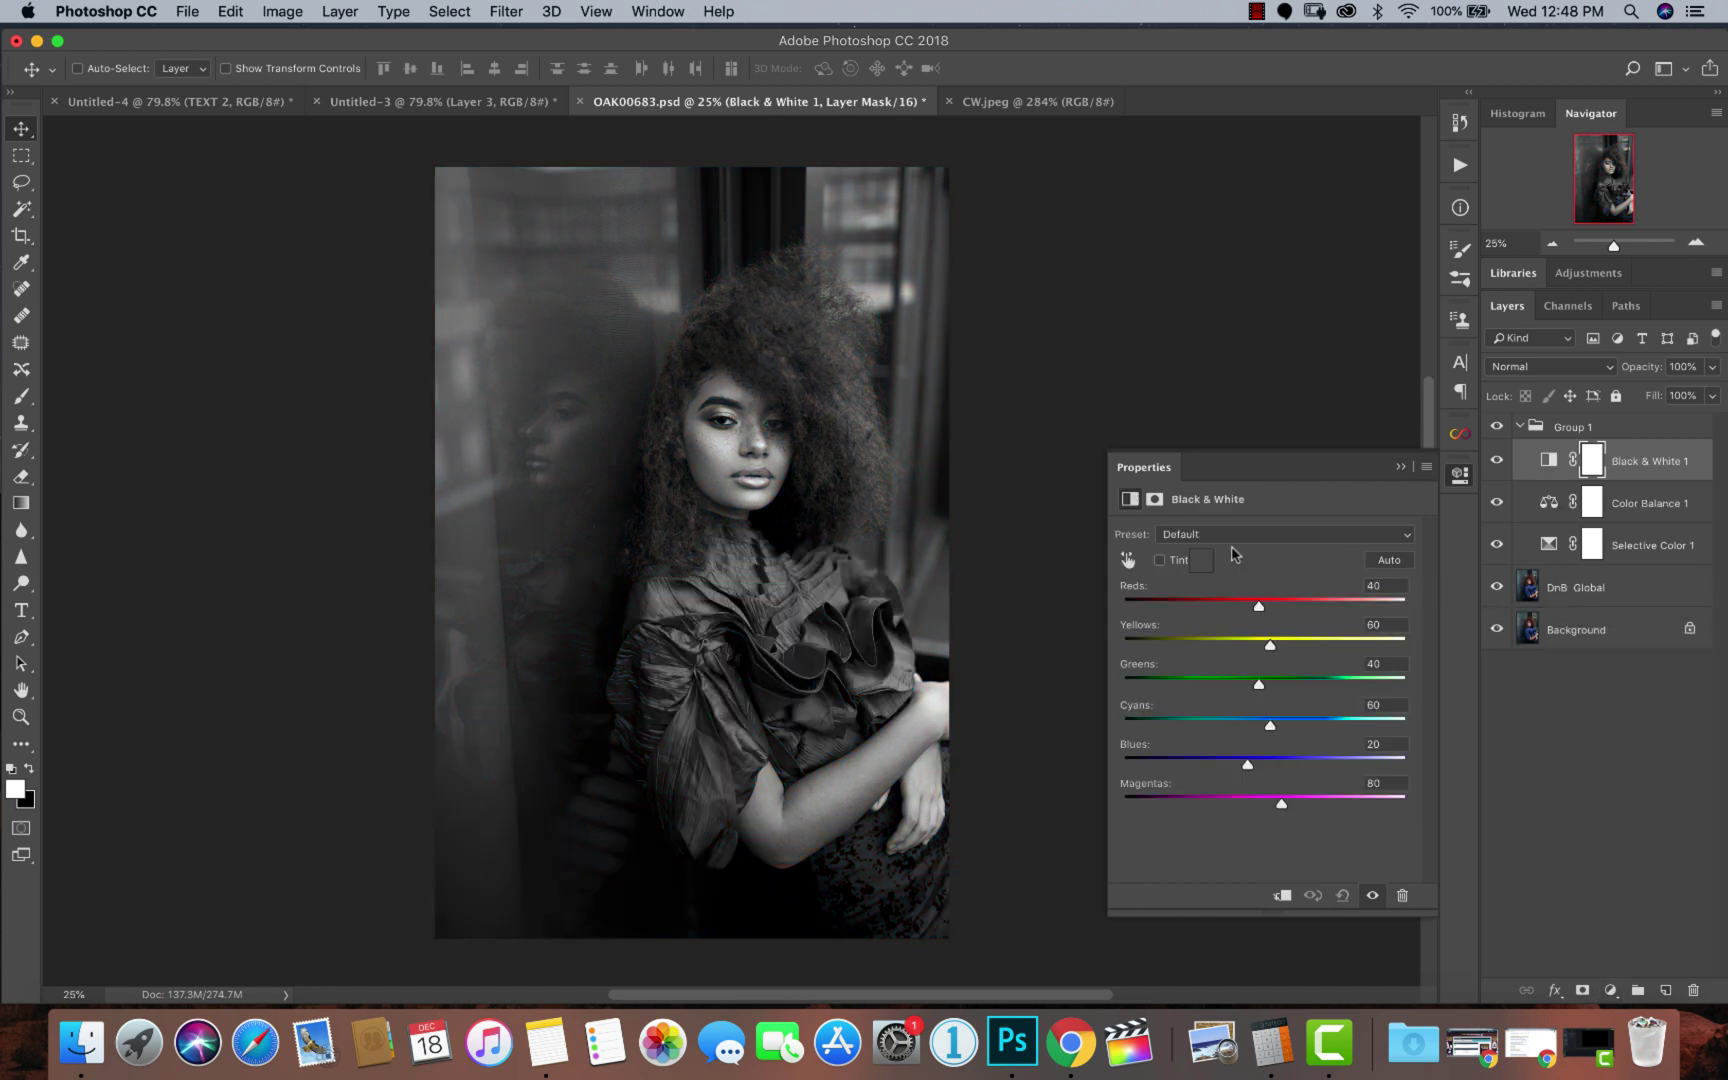
pyautogui.press('Delete')
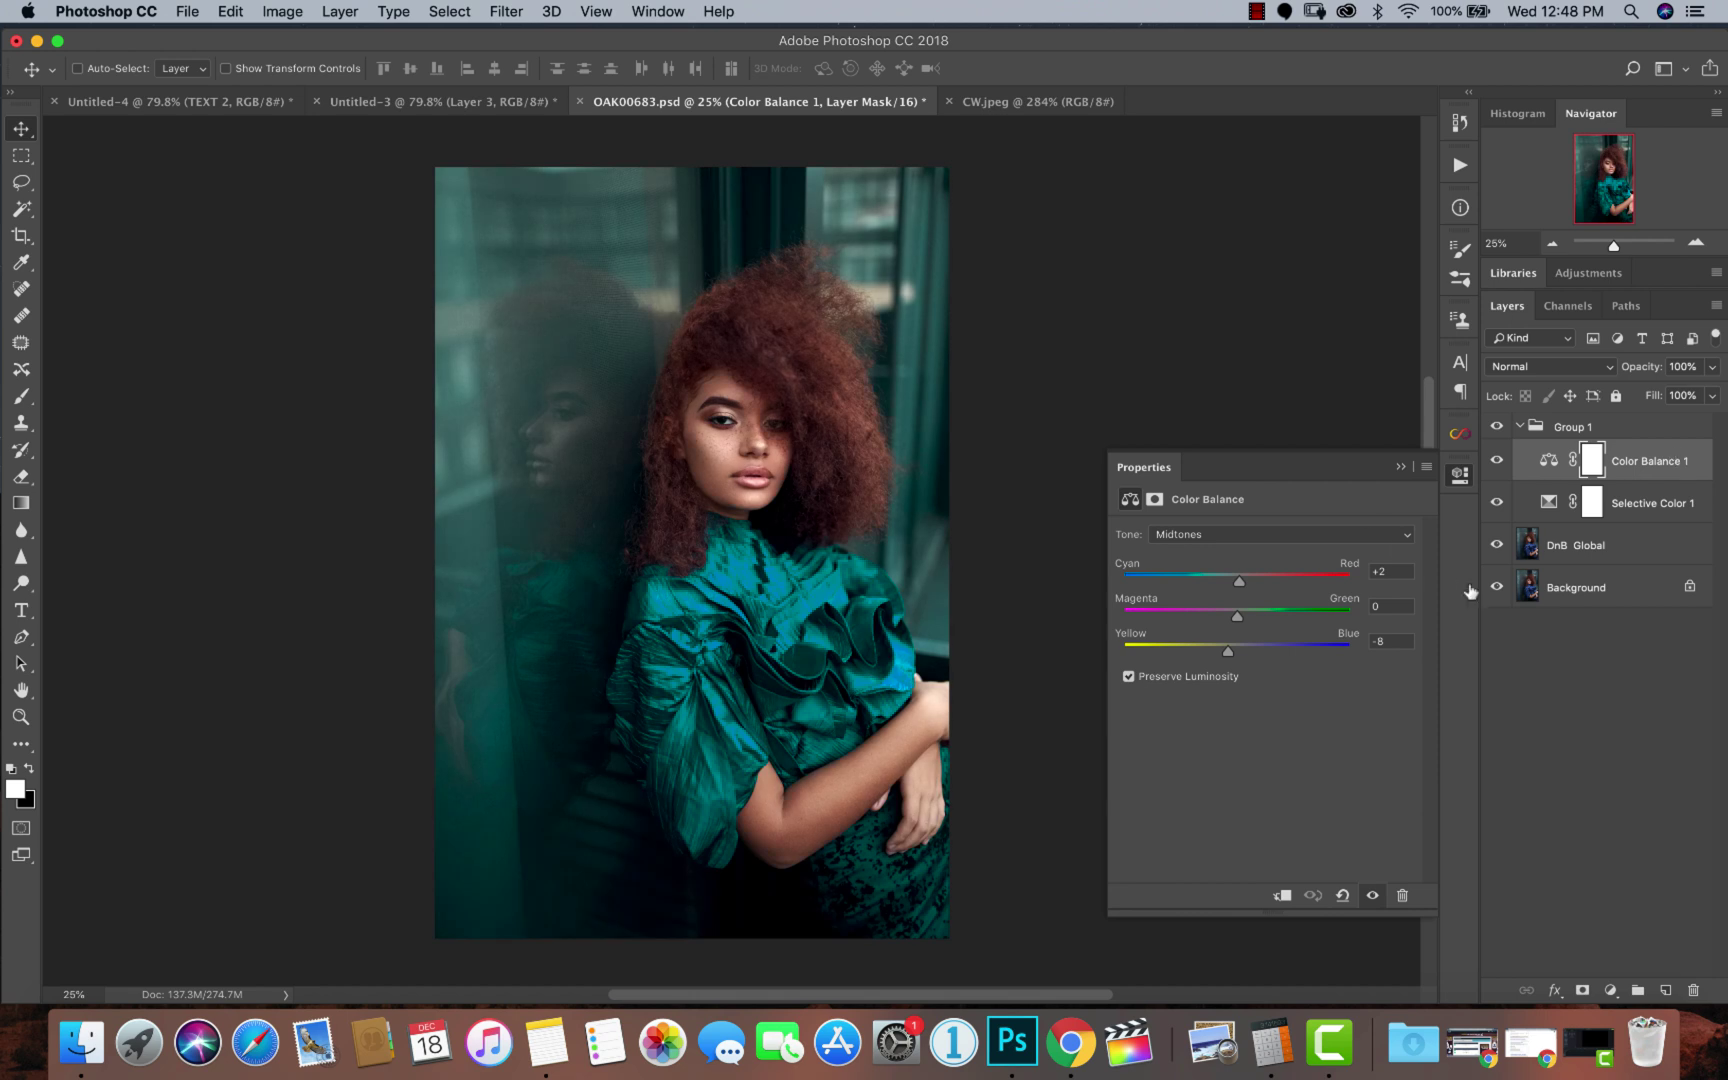
# Add a Photo Filter layer at 61% opacity above Color Balance 1, then compare the image with and without the group.
pyautogui.click(1610, 990)
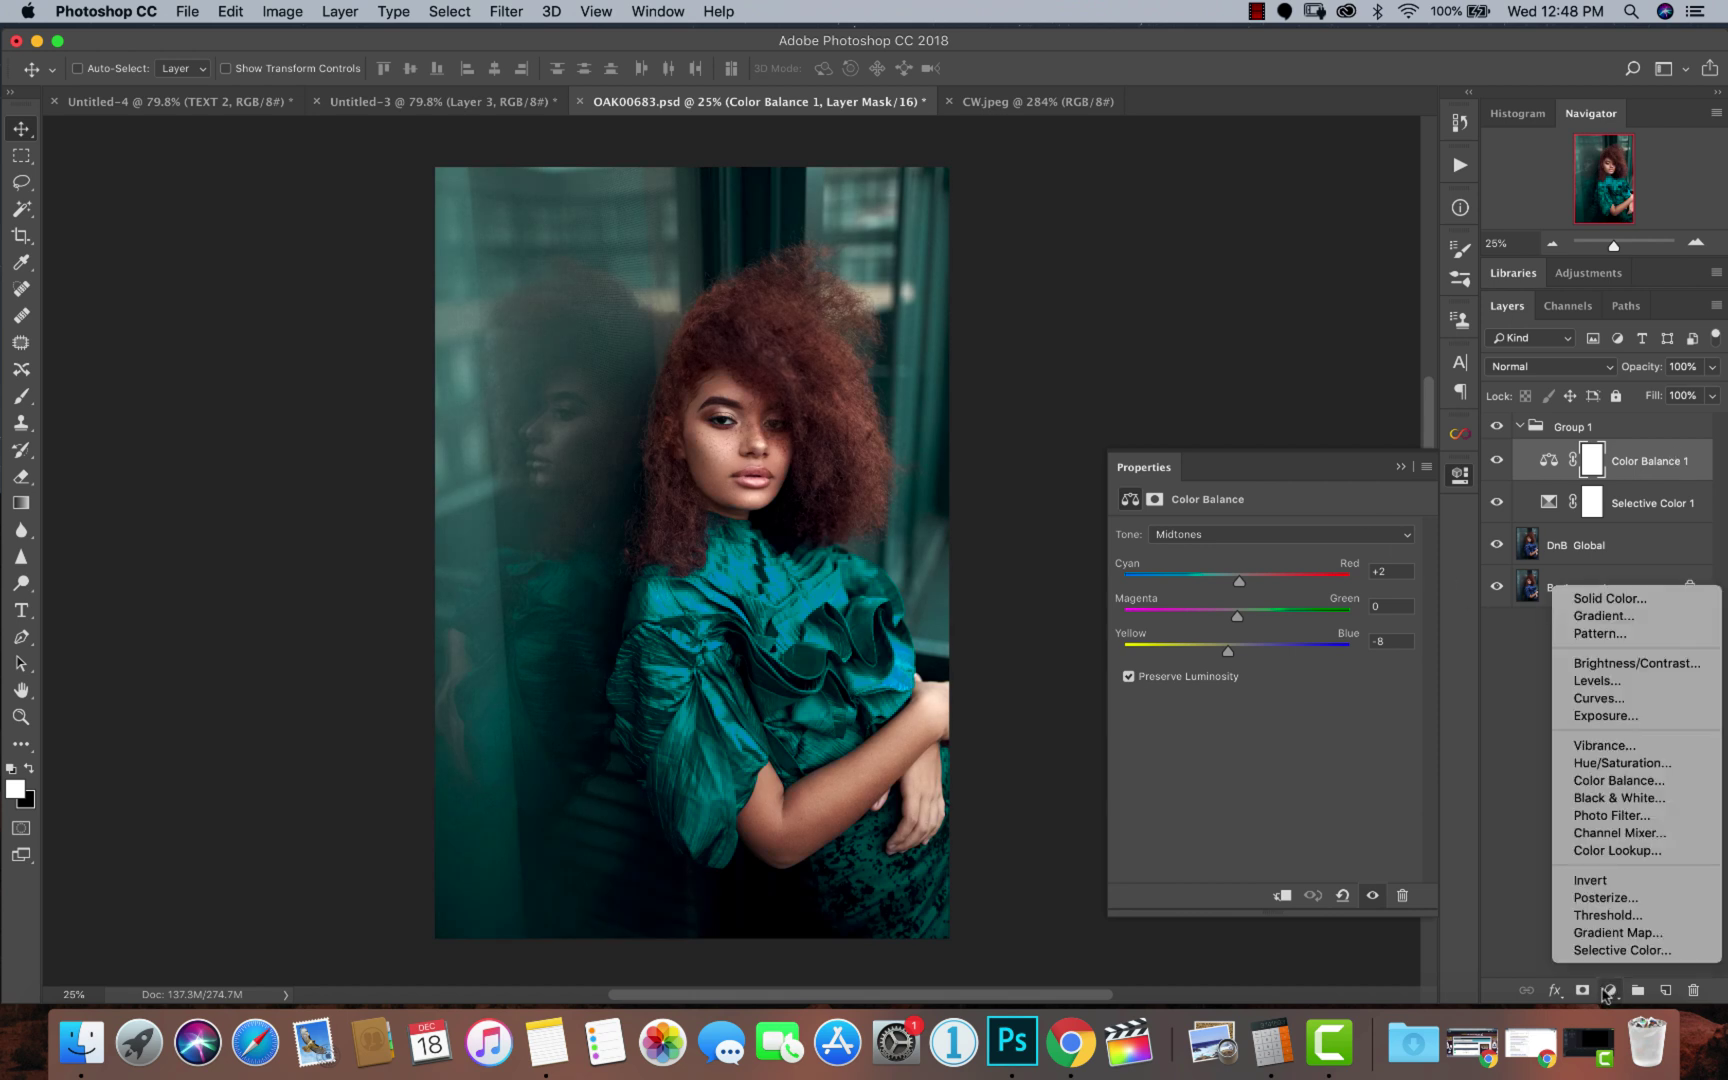
pyautogui.click(1603, 817)
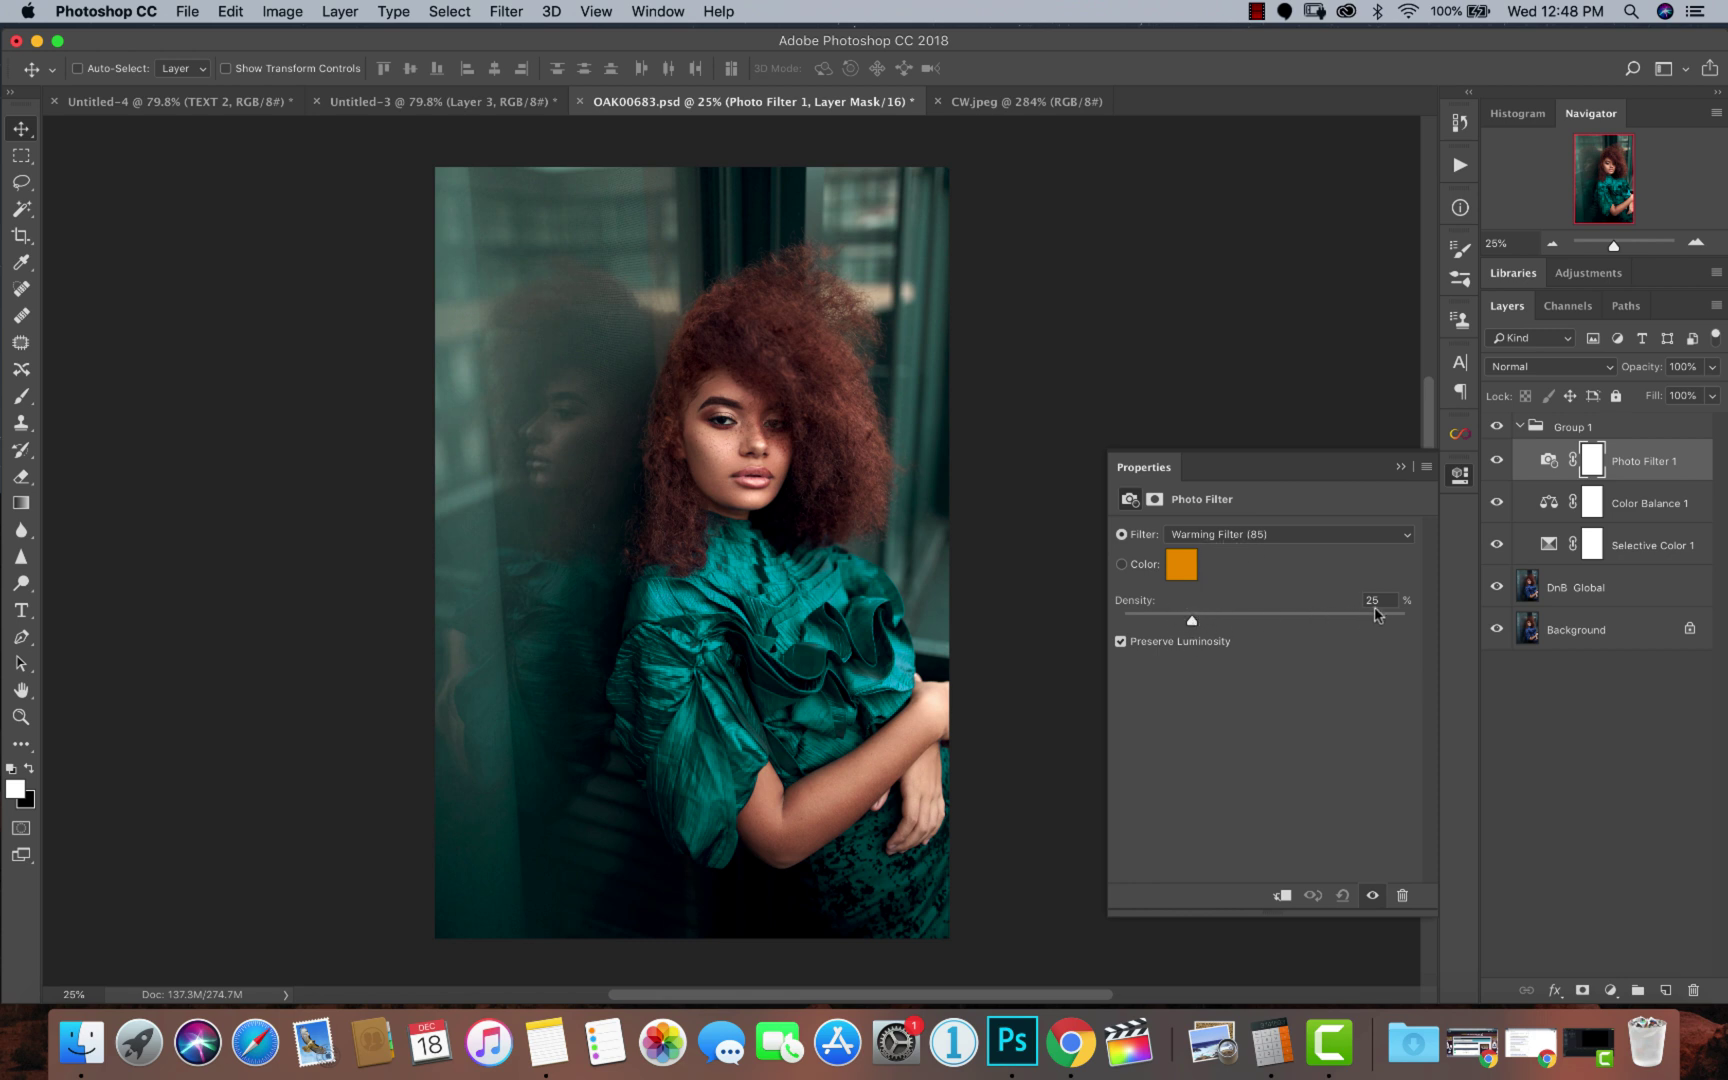
pyautogui.click(1710, 369)
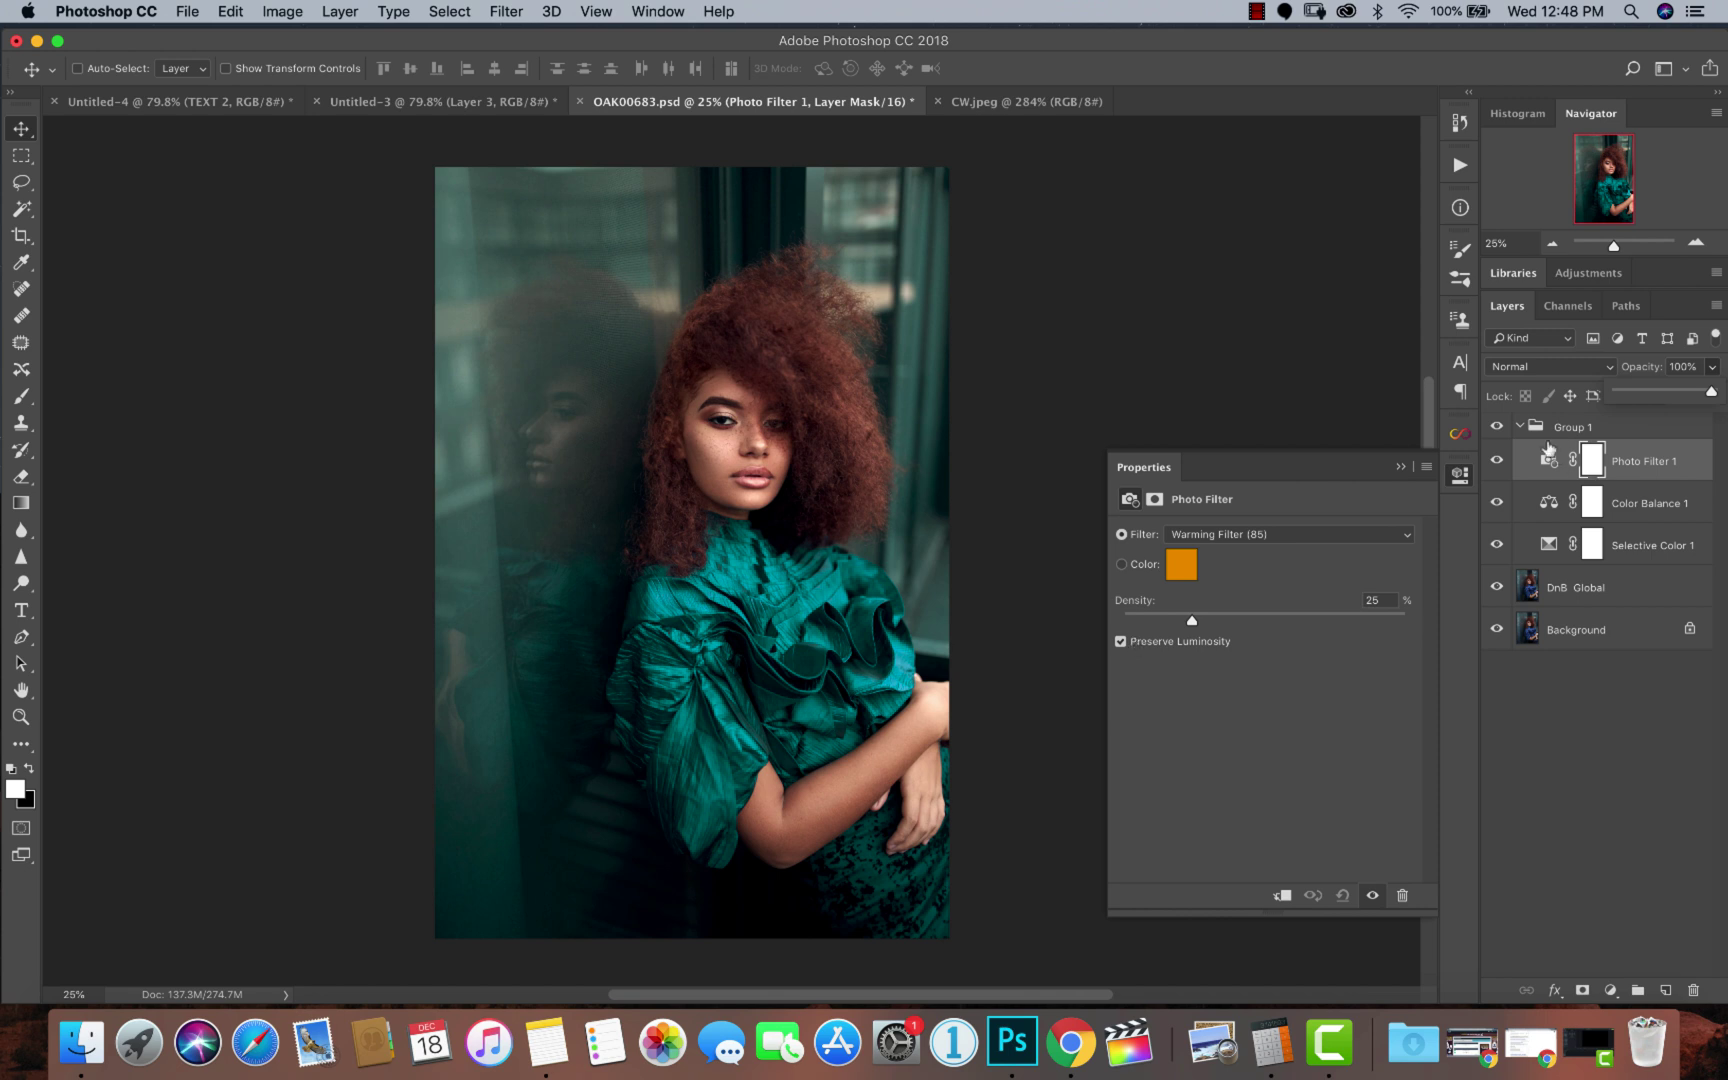
pyautogui.moveTo(1694, 399); pyautogui.dragTo(1677, 397)
pyautogui.click(1548, 460)
pyautogui.click(1500, 428)
pyautogui.click(1498, 428)
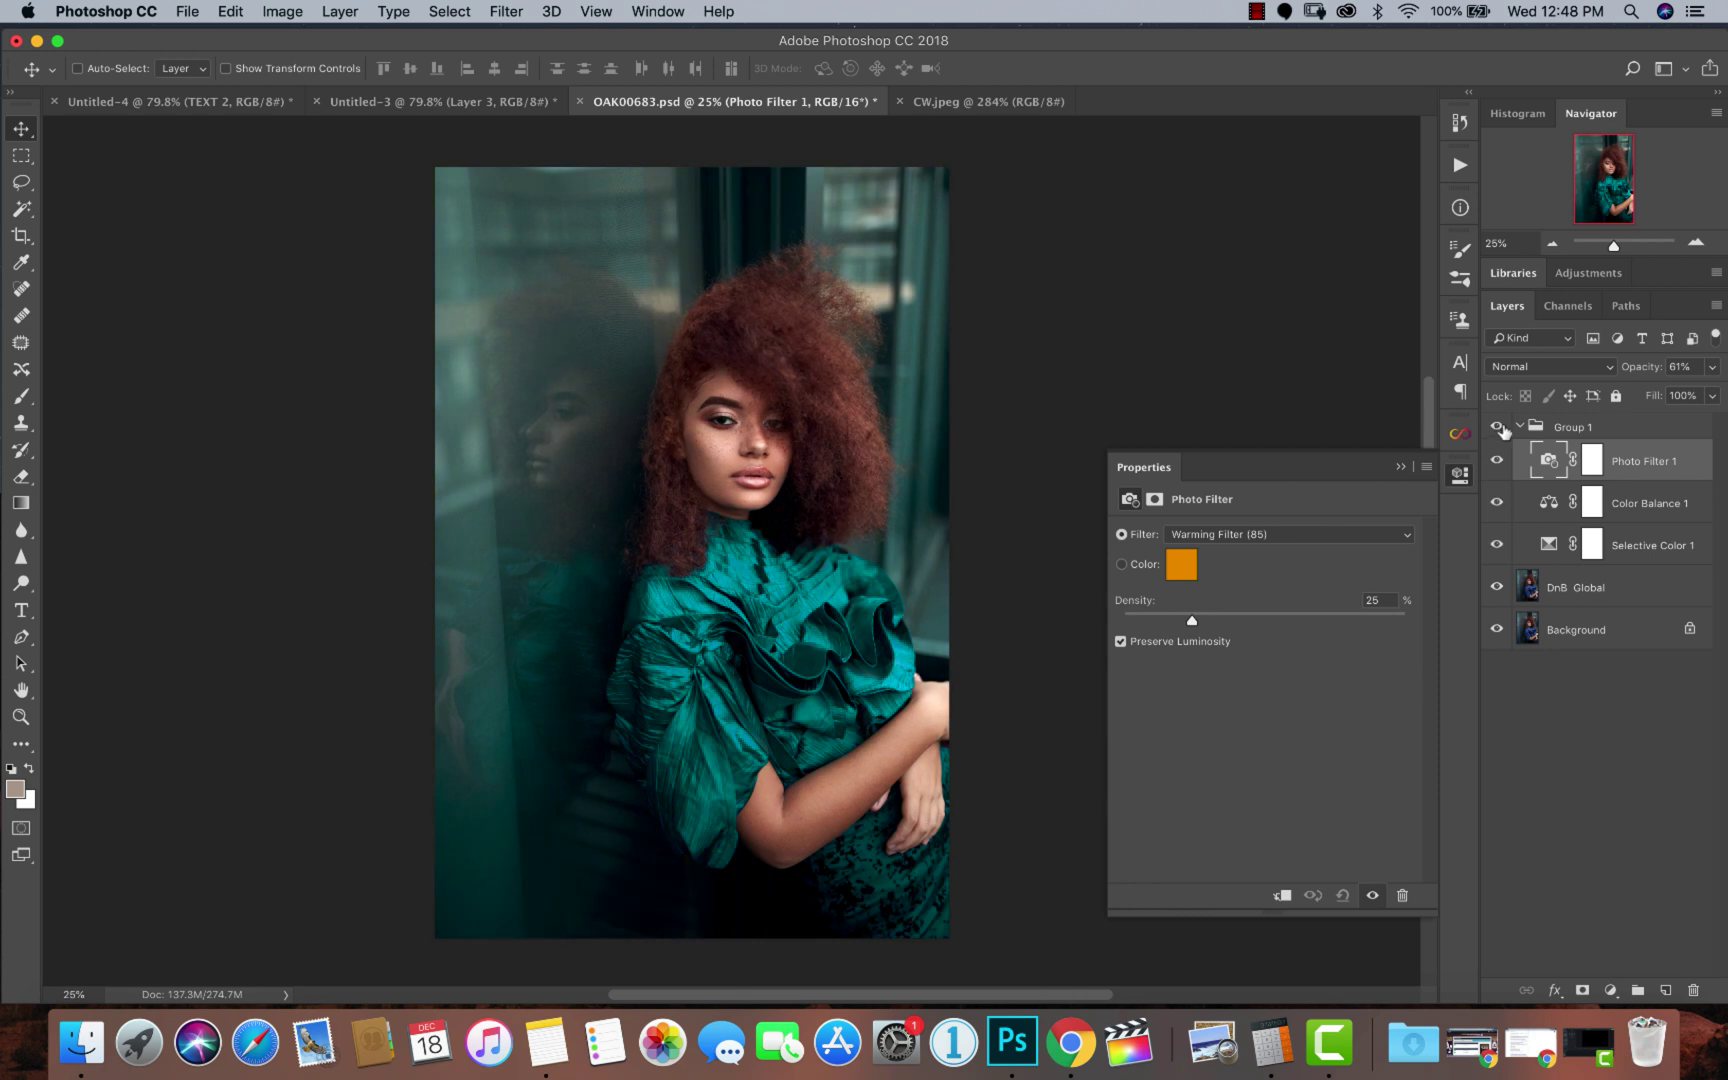
# Add a second Selective Color adjustment layer above Photo Filter 1 and set its blend mode to Luminosity.
pyautogui.click(1591, 460)
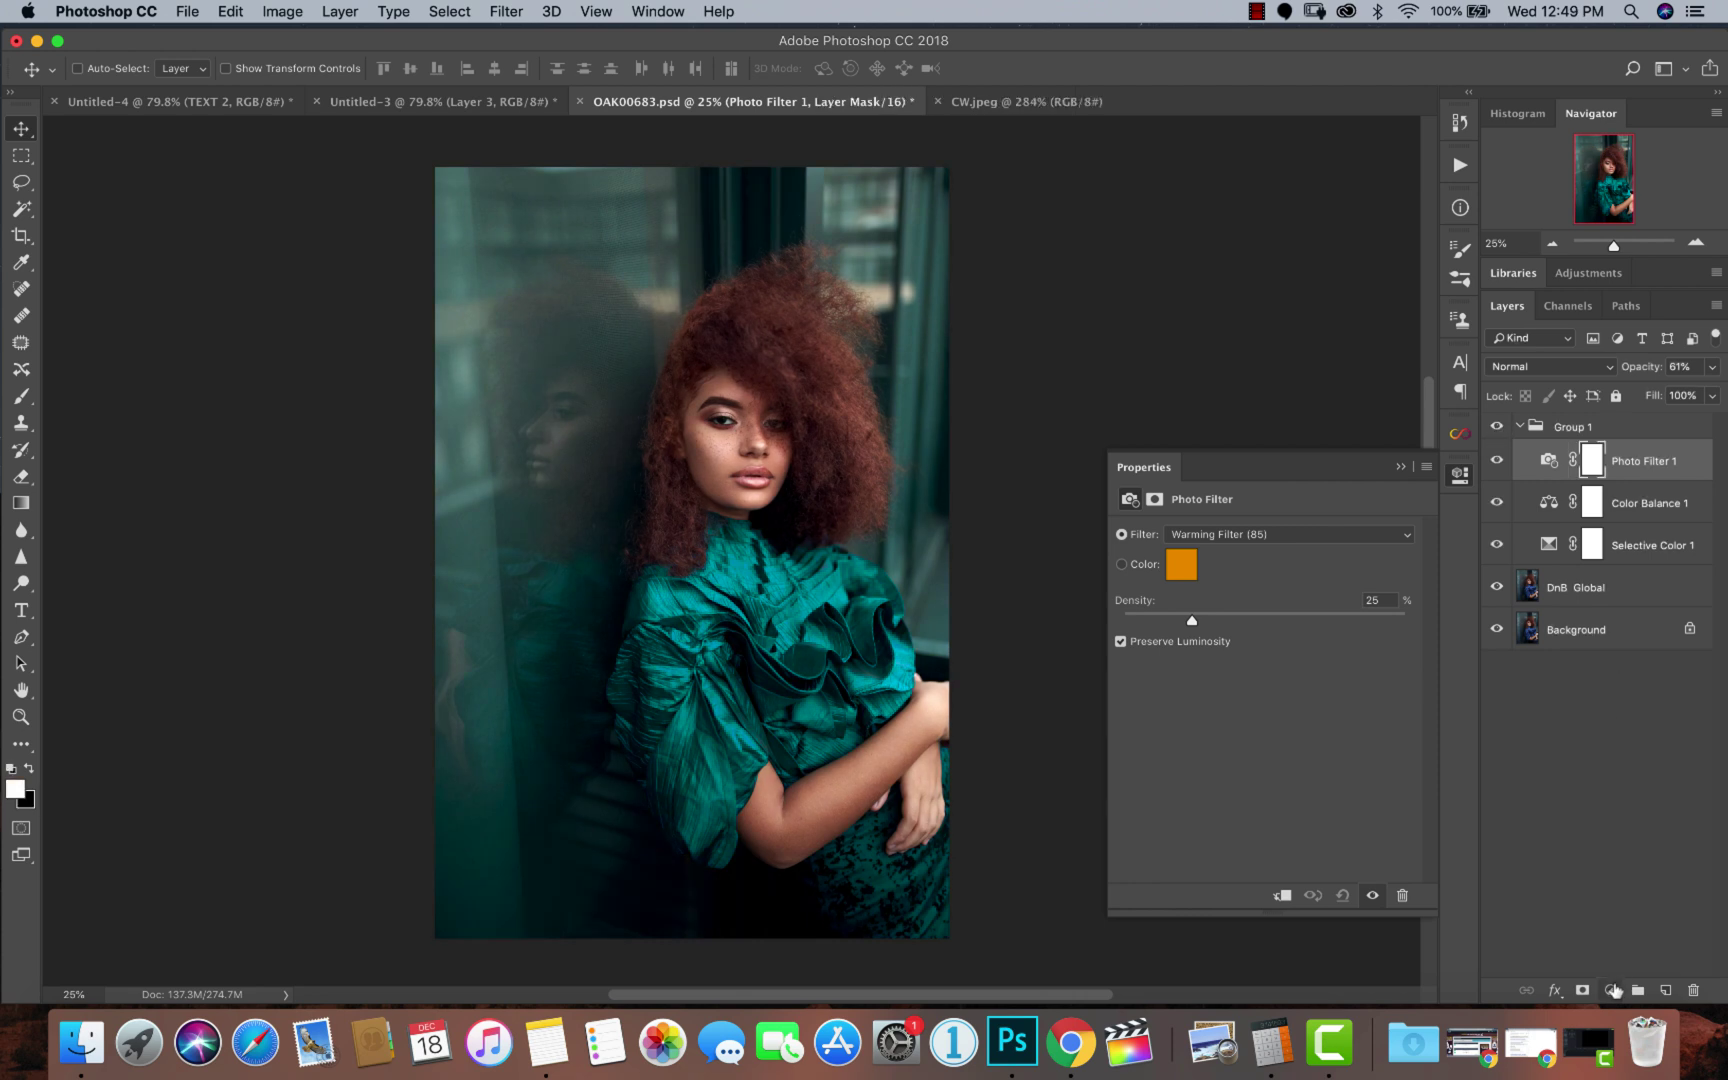
pyautogui.click(1610, 990)
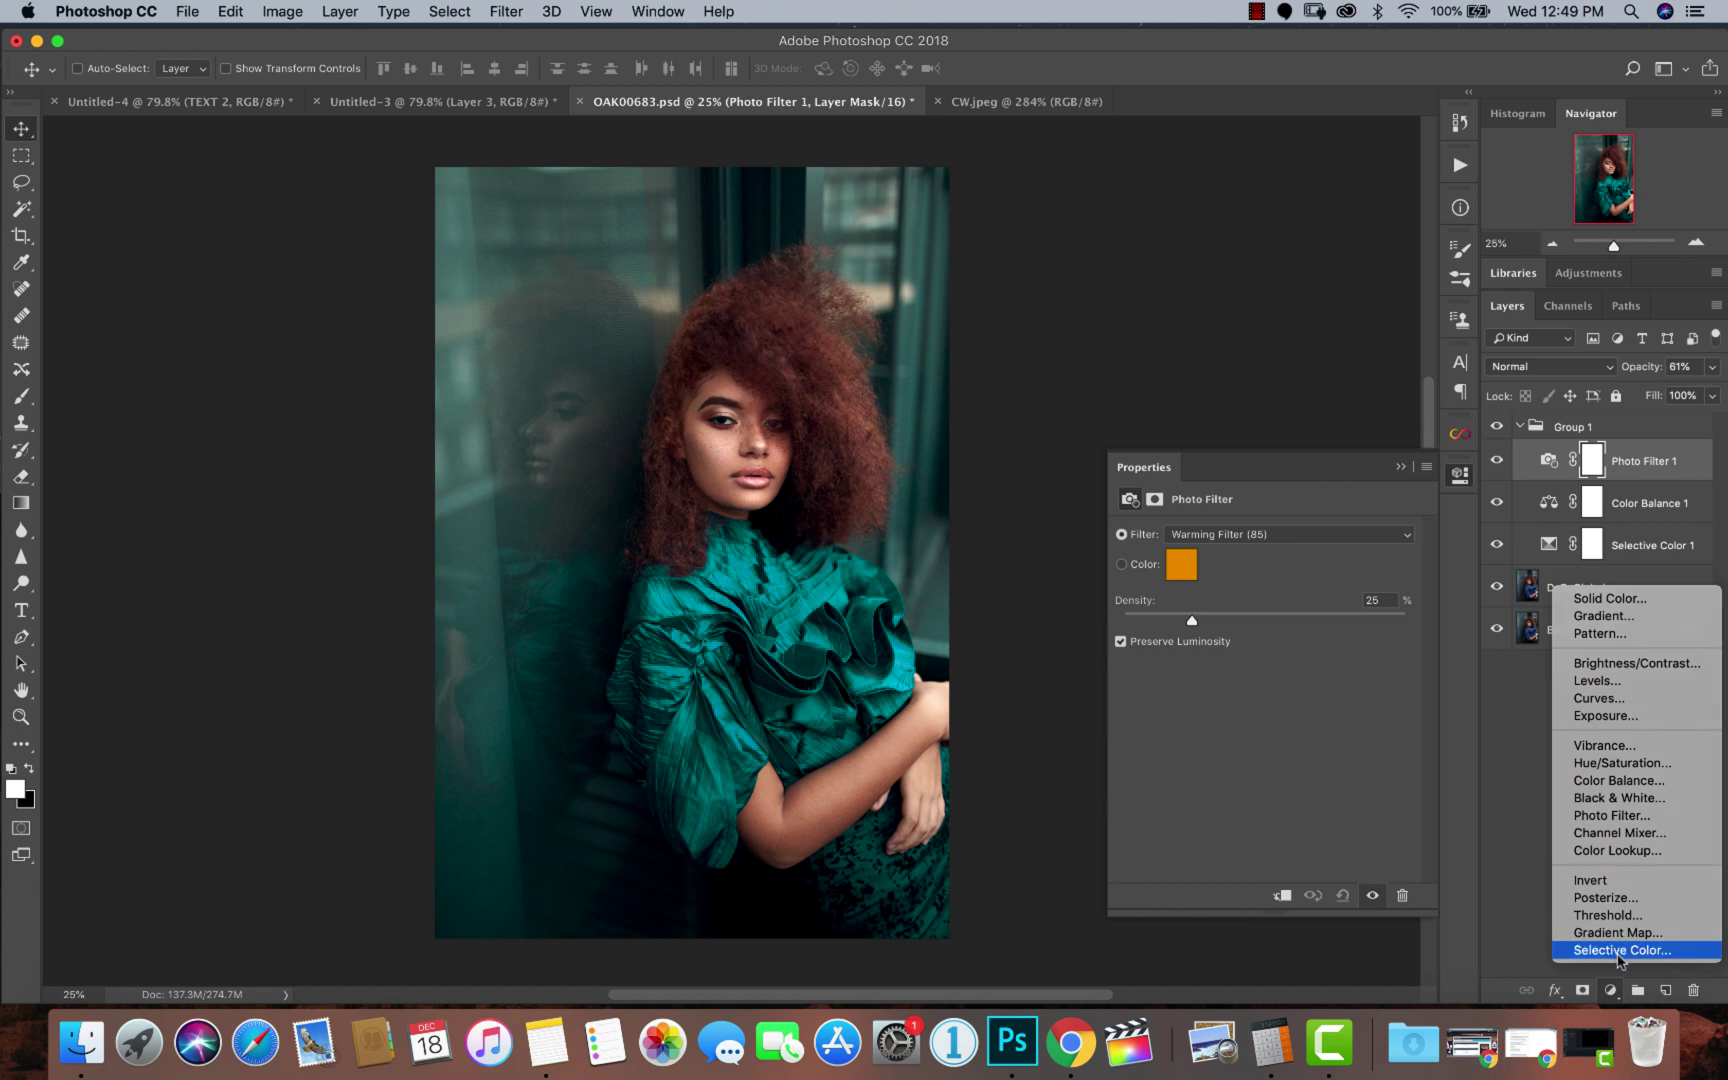
pyautogui.click(1619, 952)
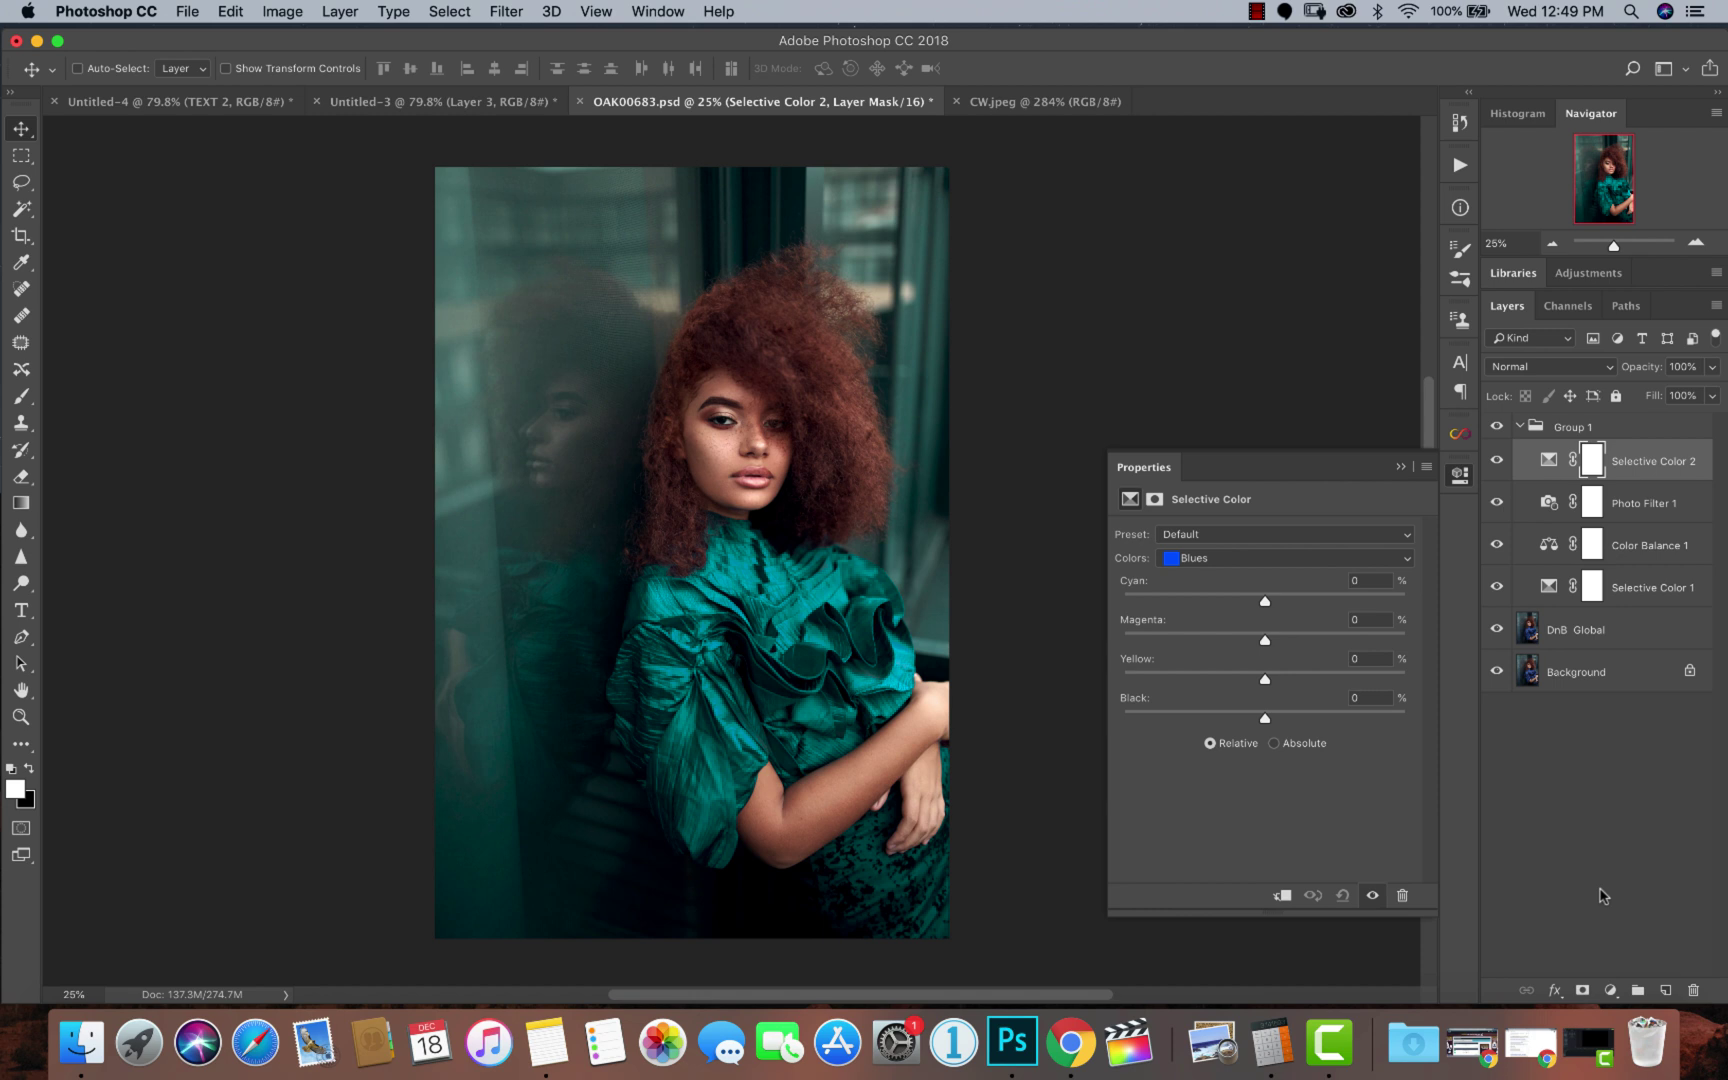
pyautogui.click(1528, 368)
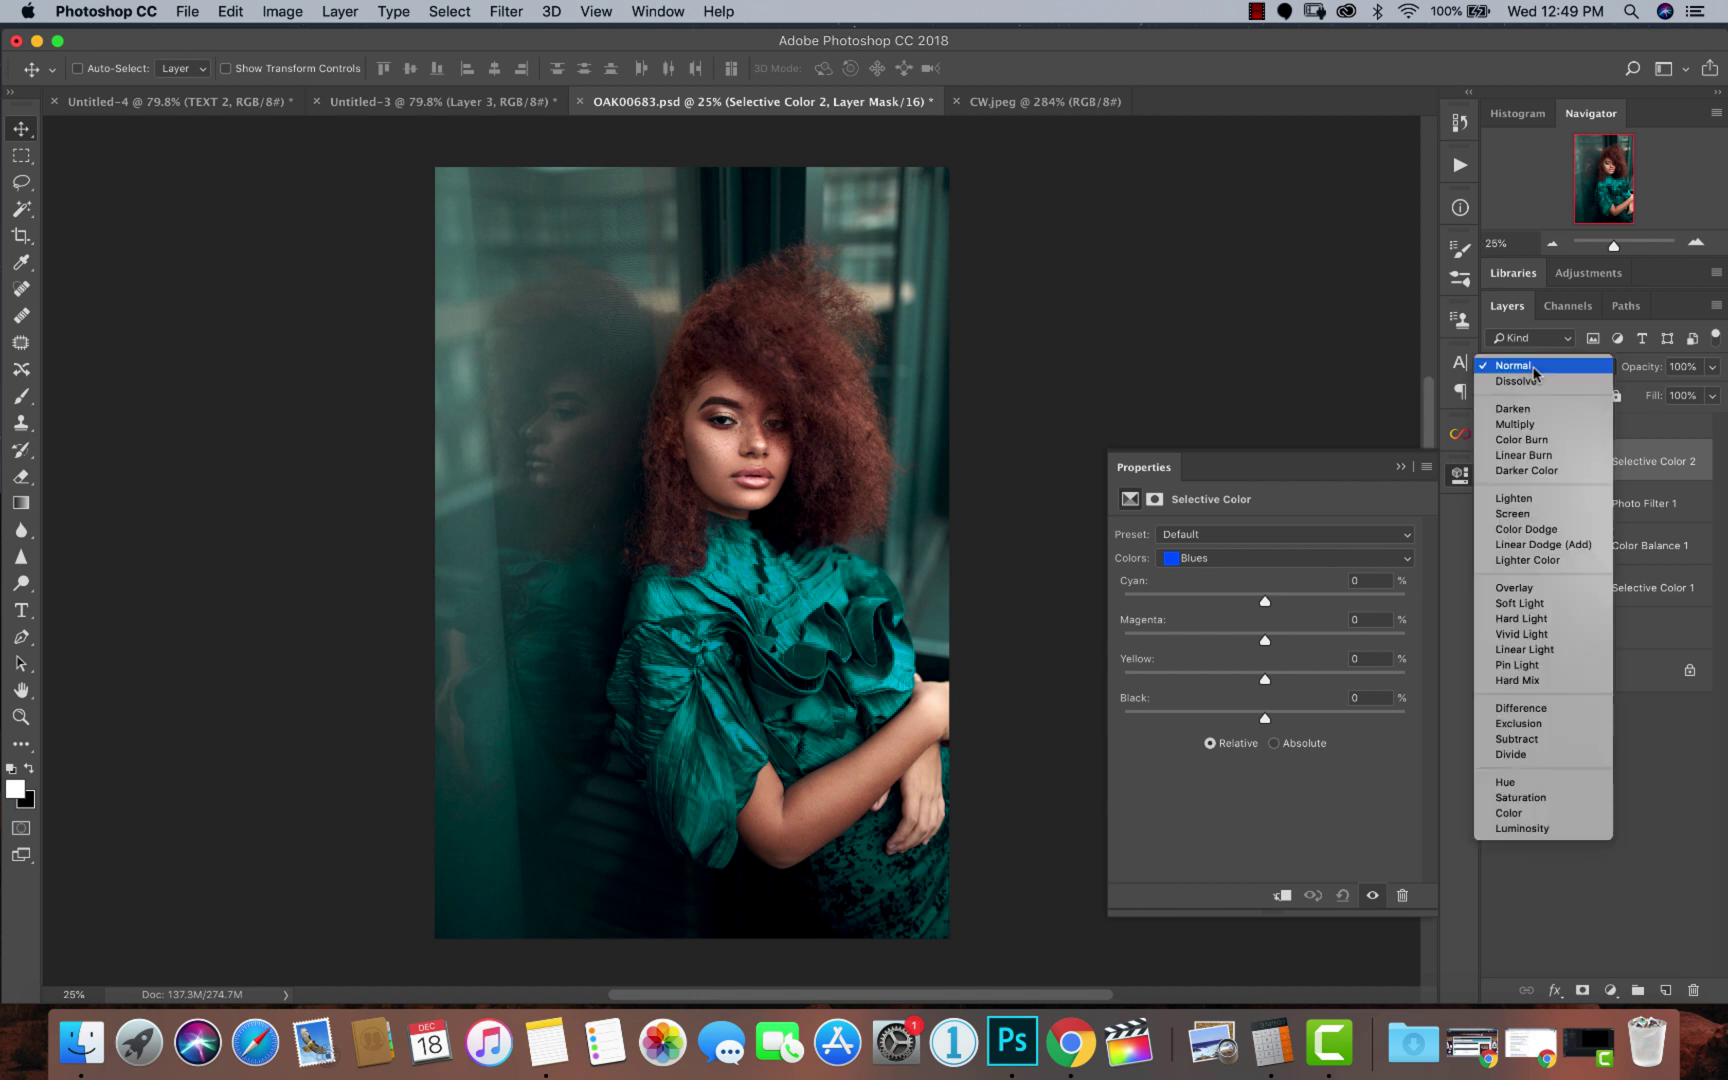
pyautogui.click(1524, 829)
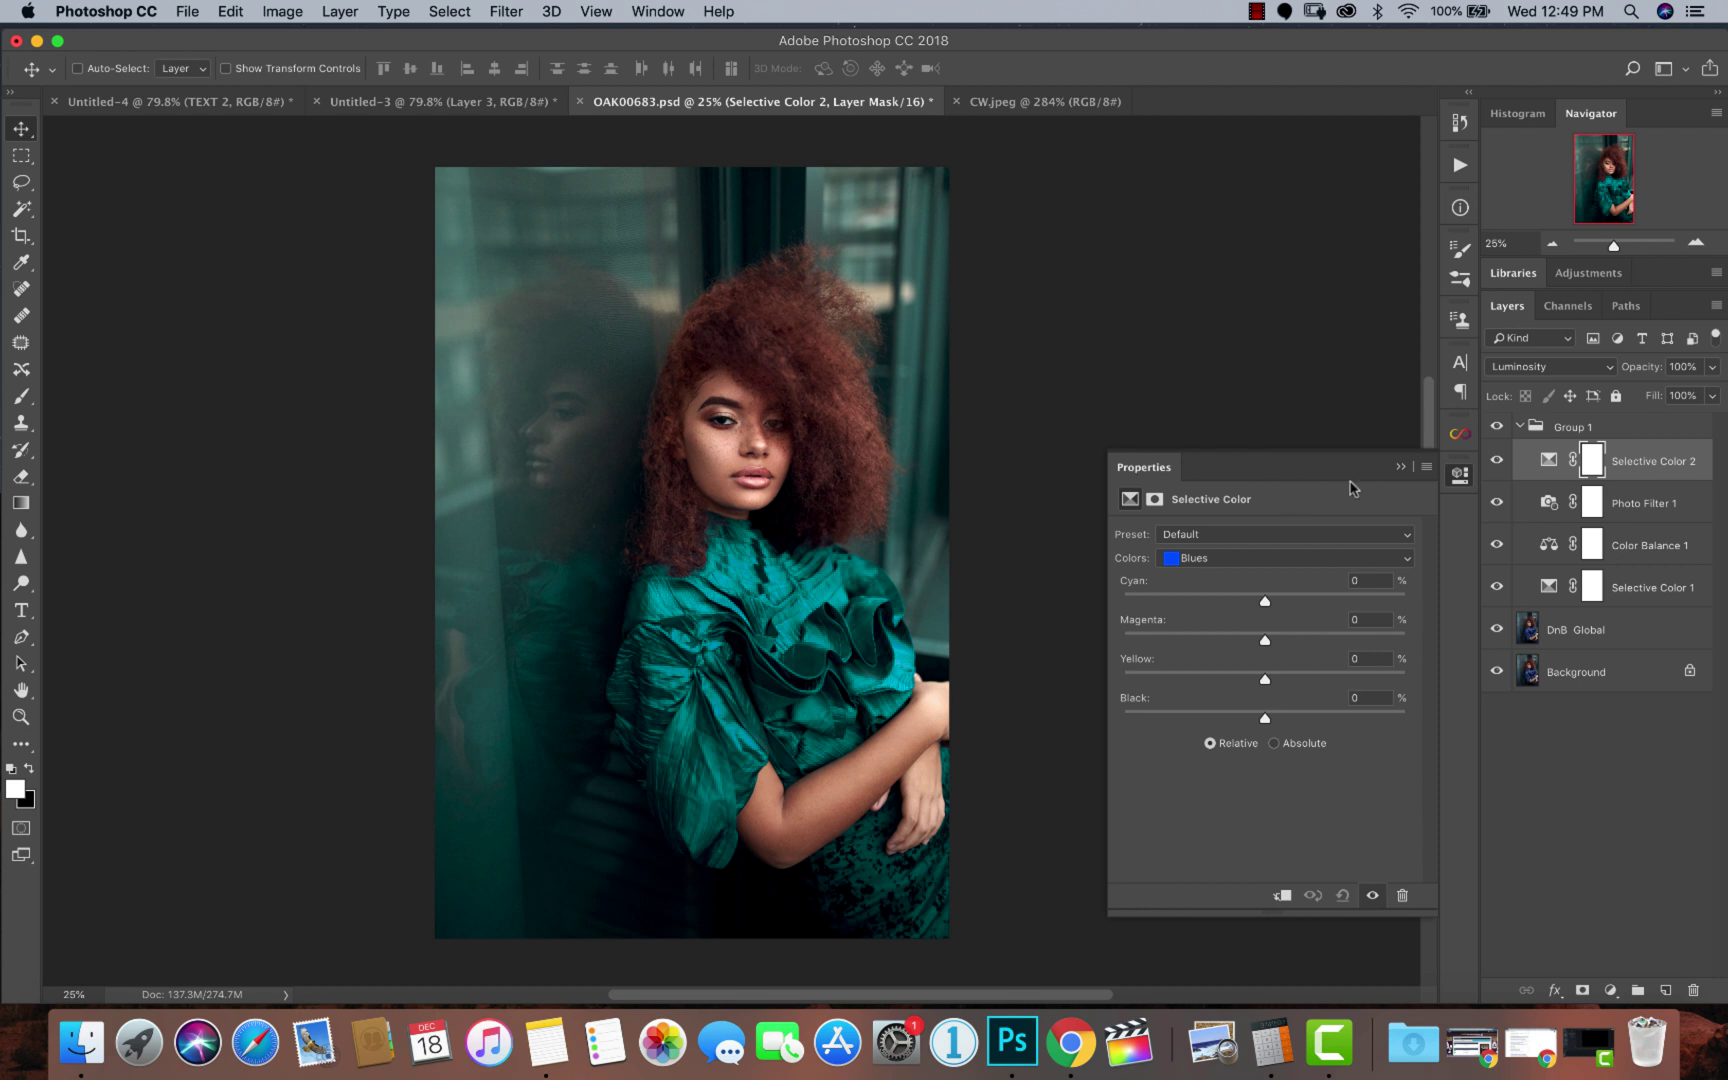
# Set black to -3% for Blacks in the Selective Color 2 layer.
pyautogui.click(1228, 566)
pyautogui.click(1230, 626)
pyautogui.moveTo(1264, 726); pyautogui.dragTo(1259, 722)
# Set magenta to -18% and black to -14% for Cyans in the Selective Color 2 layer.
pyautogui.click(1200, 558)
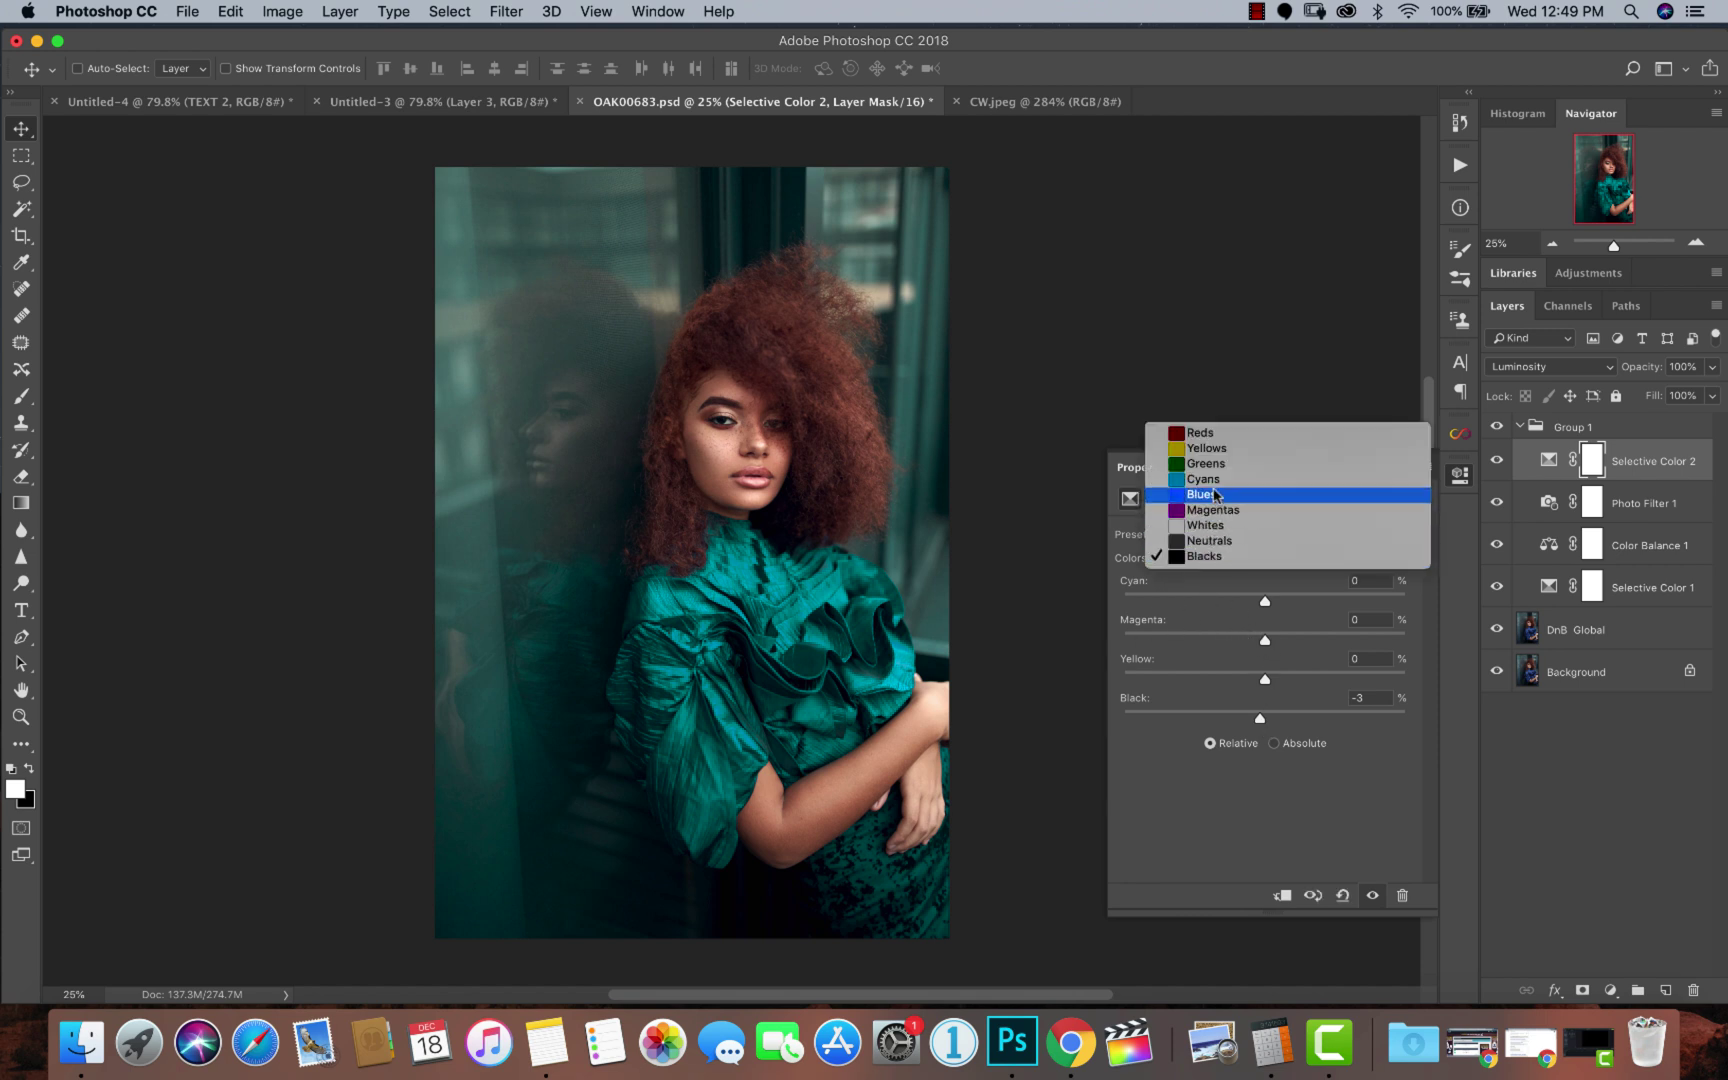
pyautogui.click(1212, 479)
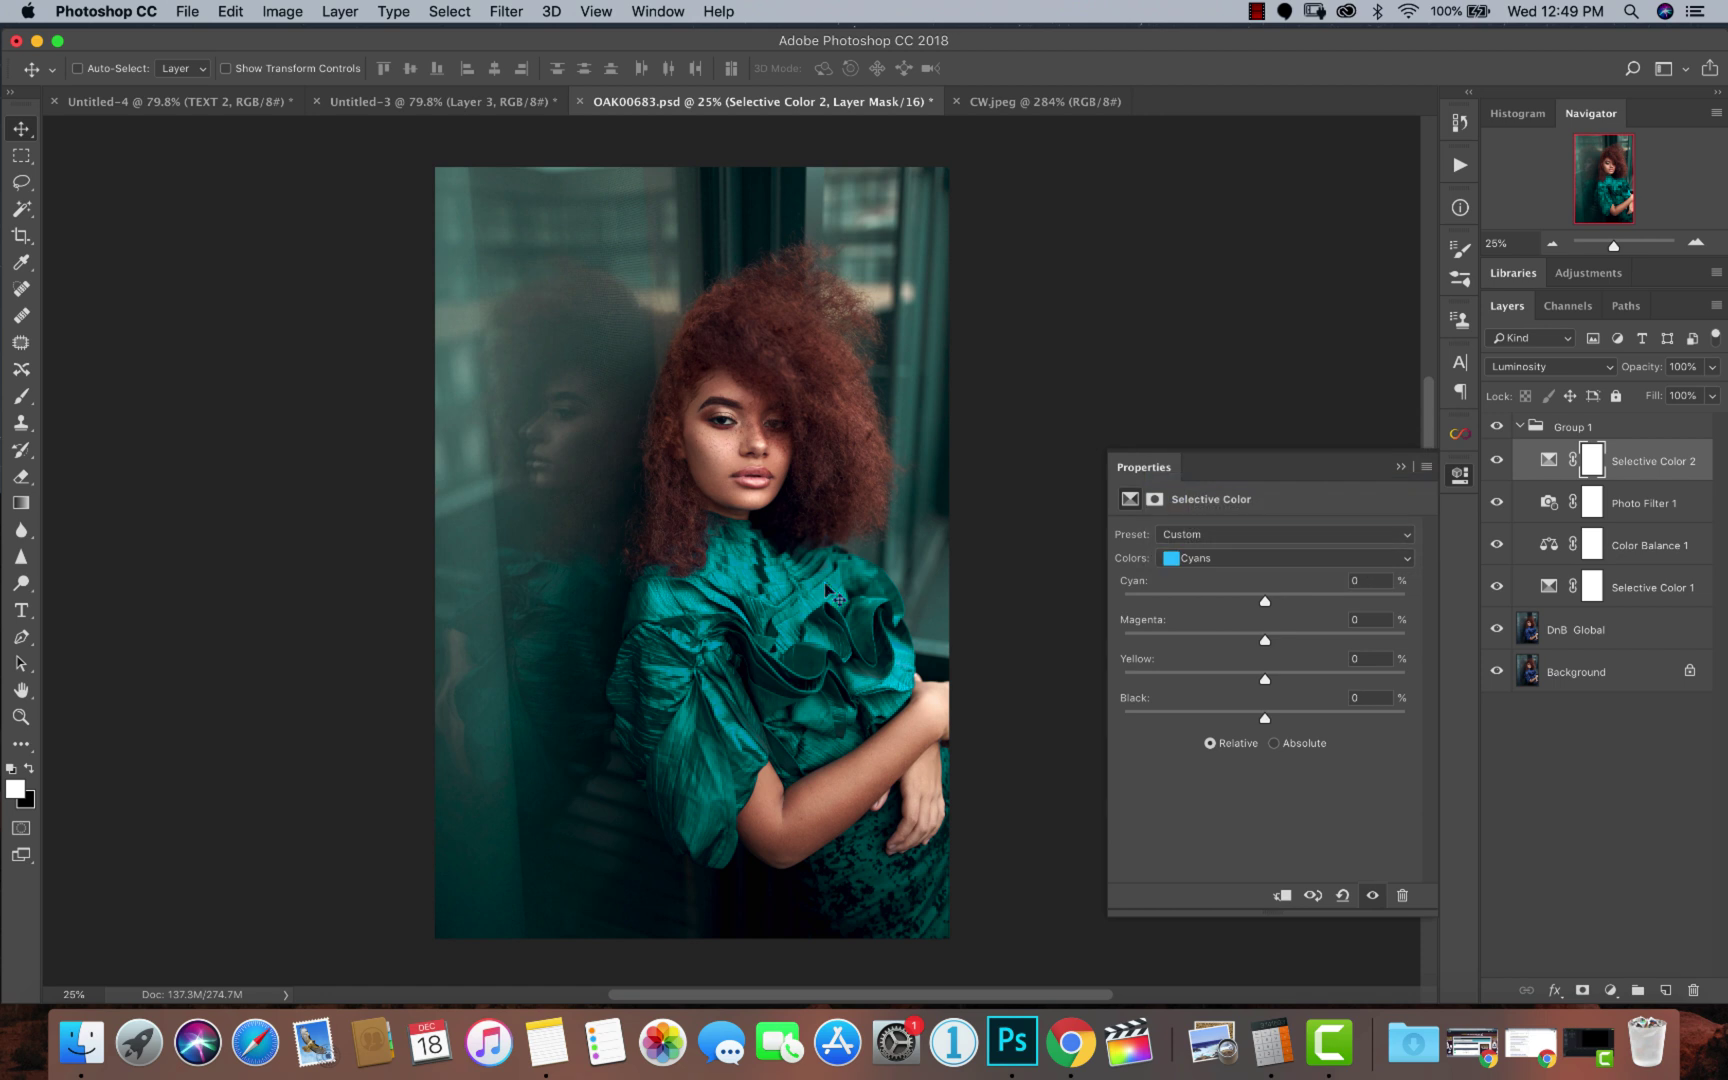
pyautogui.moveTo(1265, 641); pyautogui.dragTo(1256, 642)
pyautogui.moveTo(1265, 719); pyautogui.dragTo(1245, 727)
pyautogui.moveTo(1256, 642); pyautogui.dragTo(1240, 644)
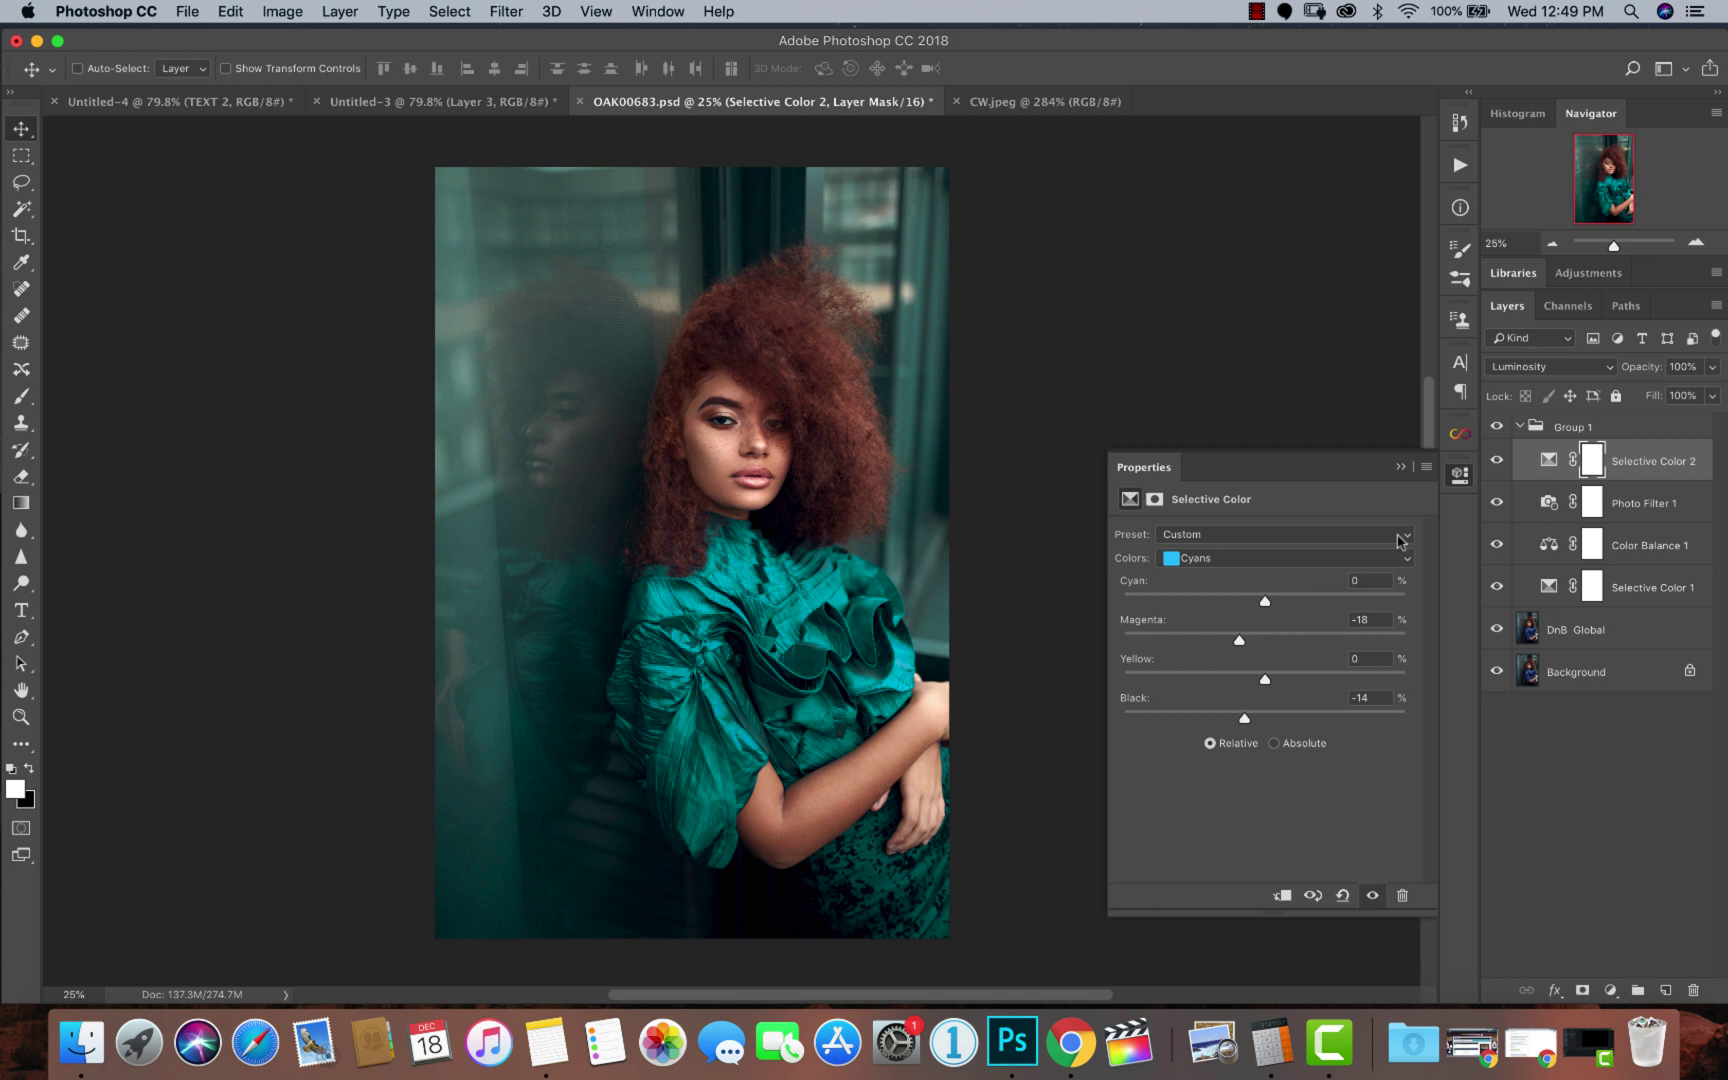
# Compare the image with and without the Selective Color 2 adjustment.
pyautogui.click(1498, 463)
pyautogui.click(1499, 465)
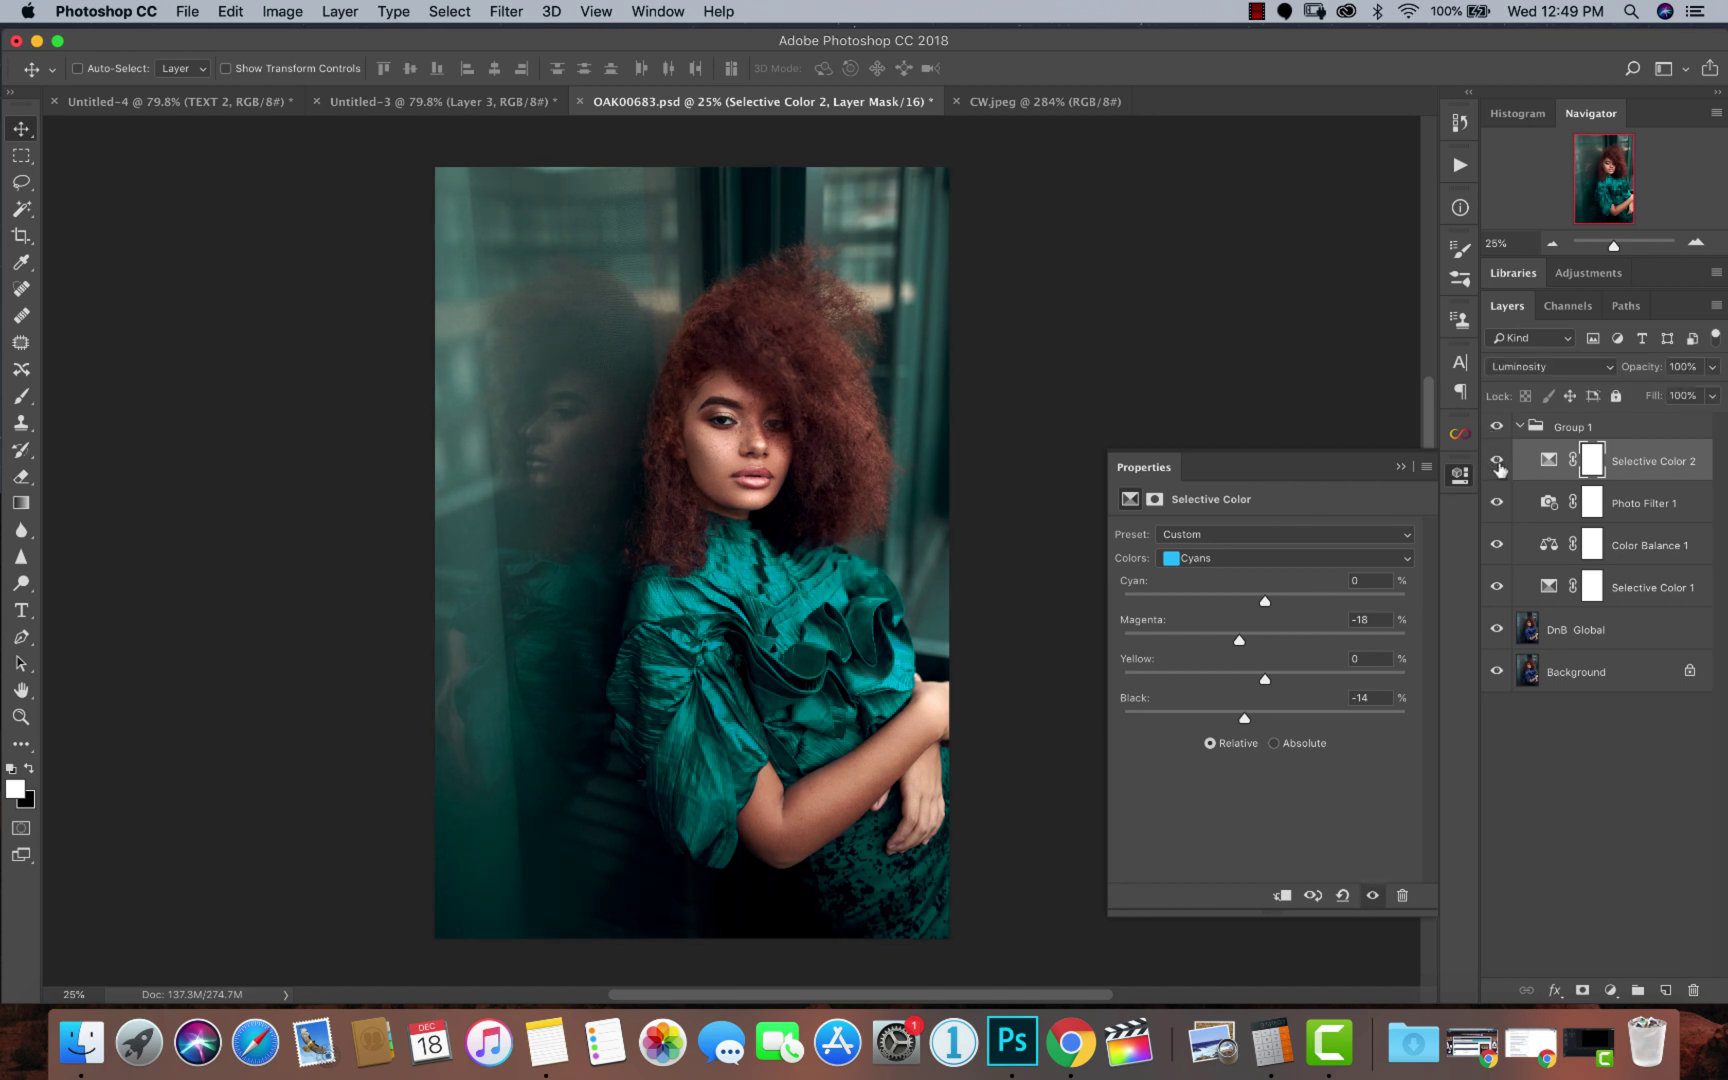
pyautogui.click(1499, 464)
pyautogui.click(1499, 464)
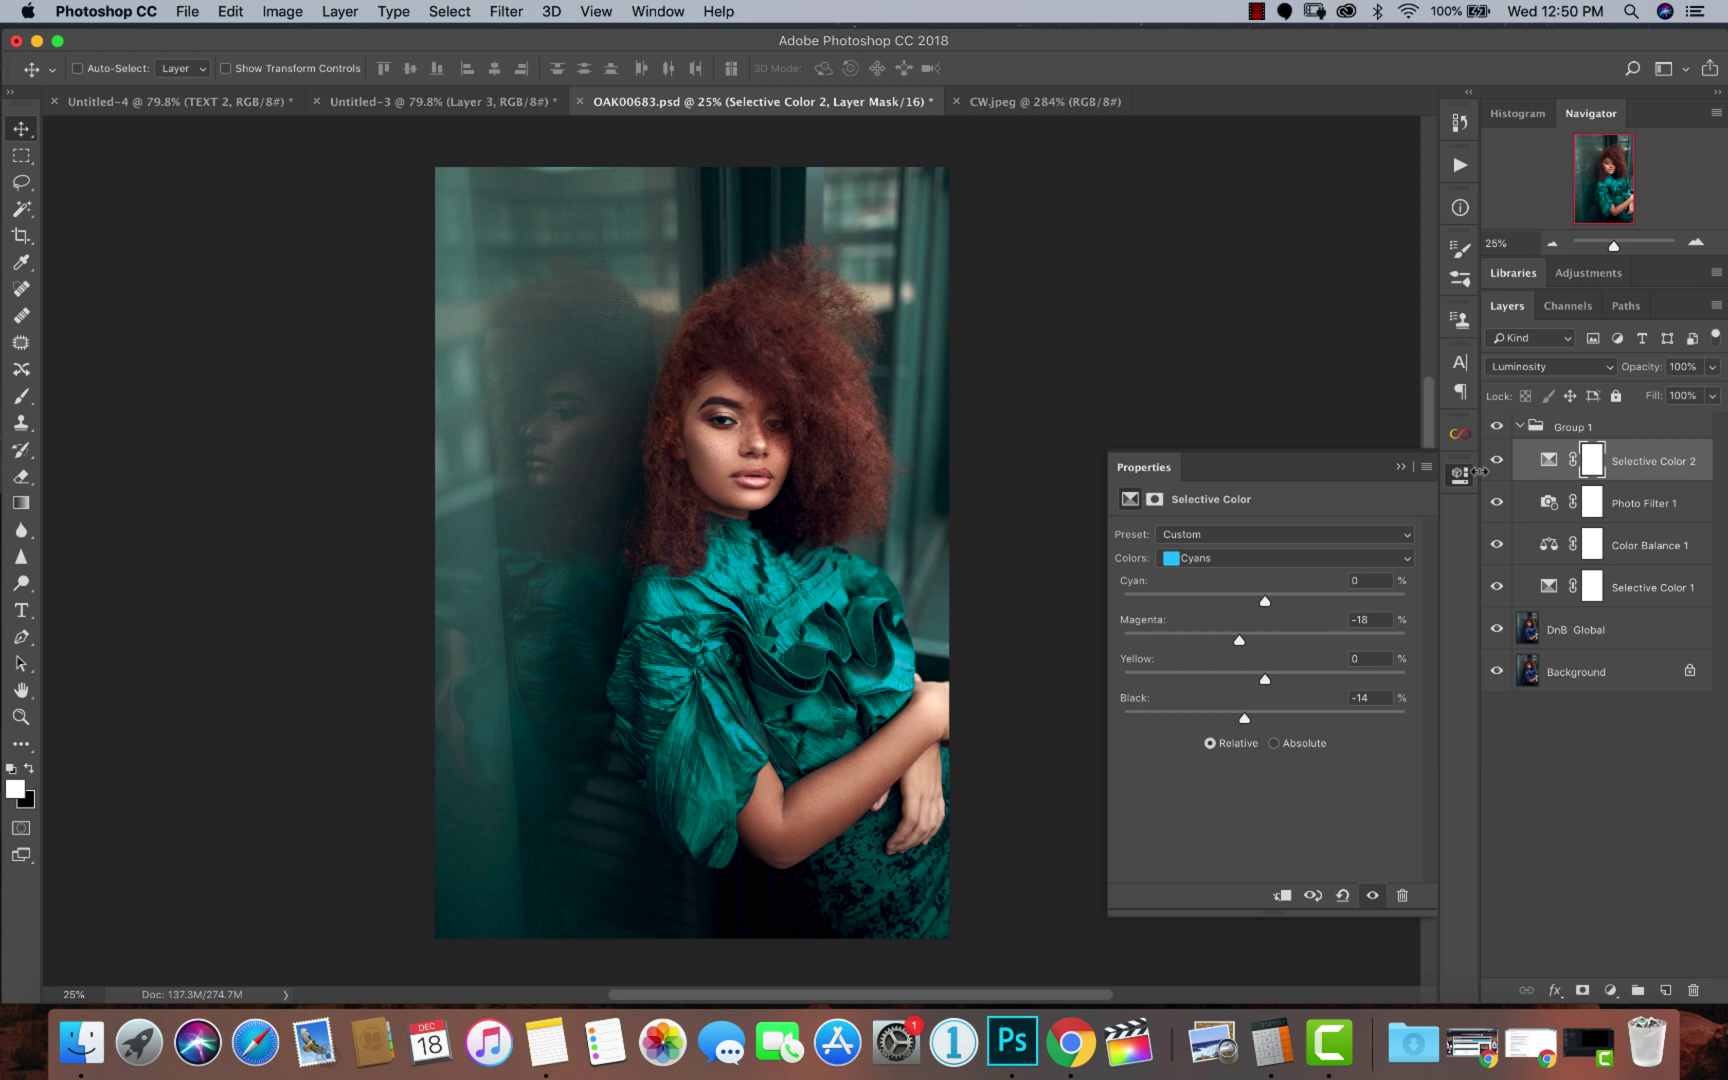
# Compare the graded image with the original by toggling the visibility of the whole adjustment group.
pyautogui.click(1516, 430)
pyautogui.click(1497, 427)
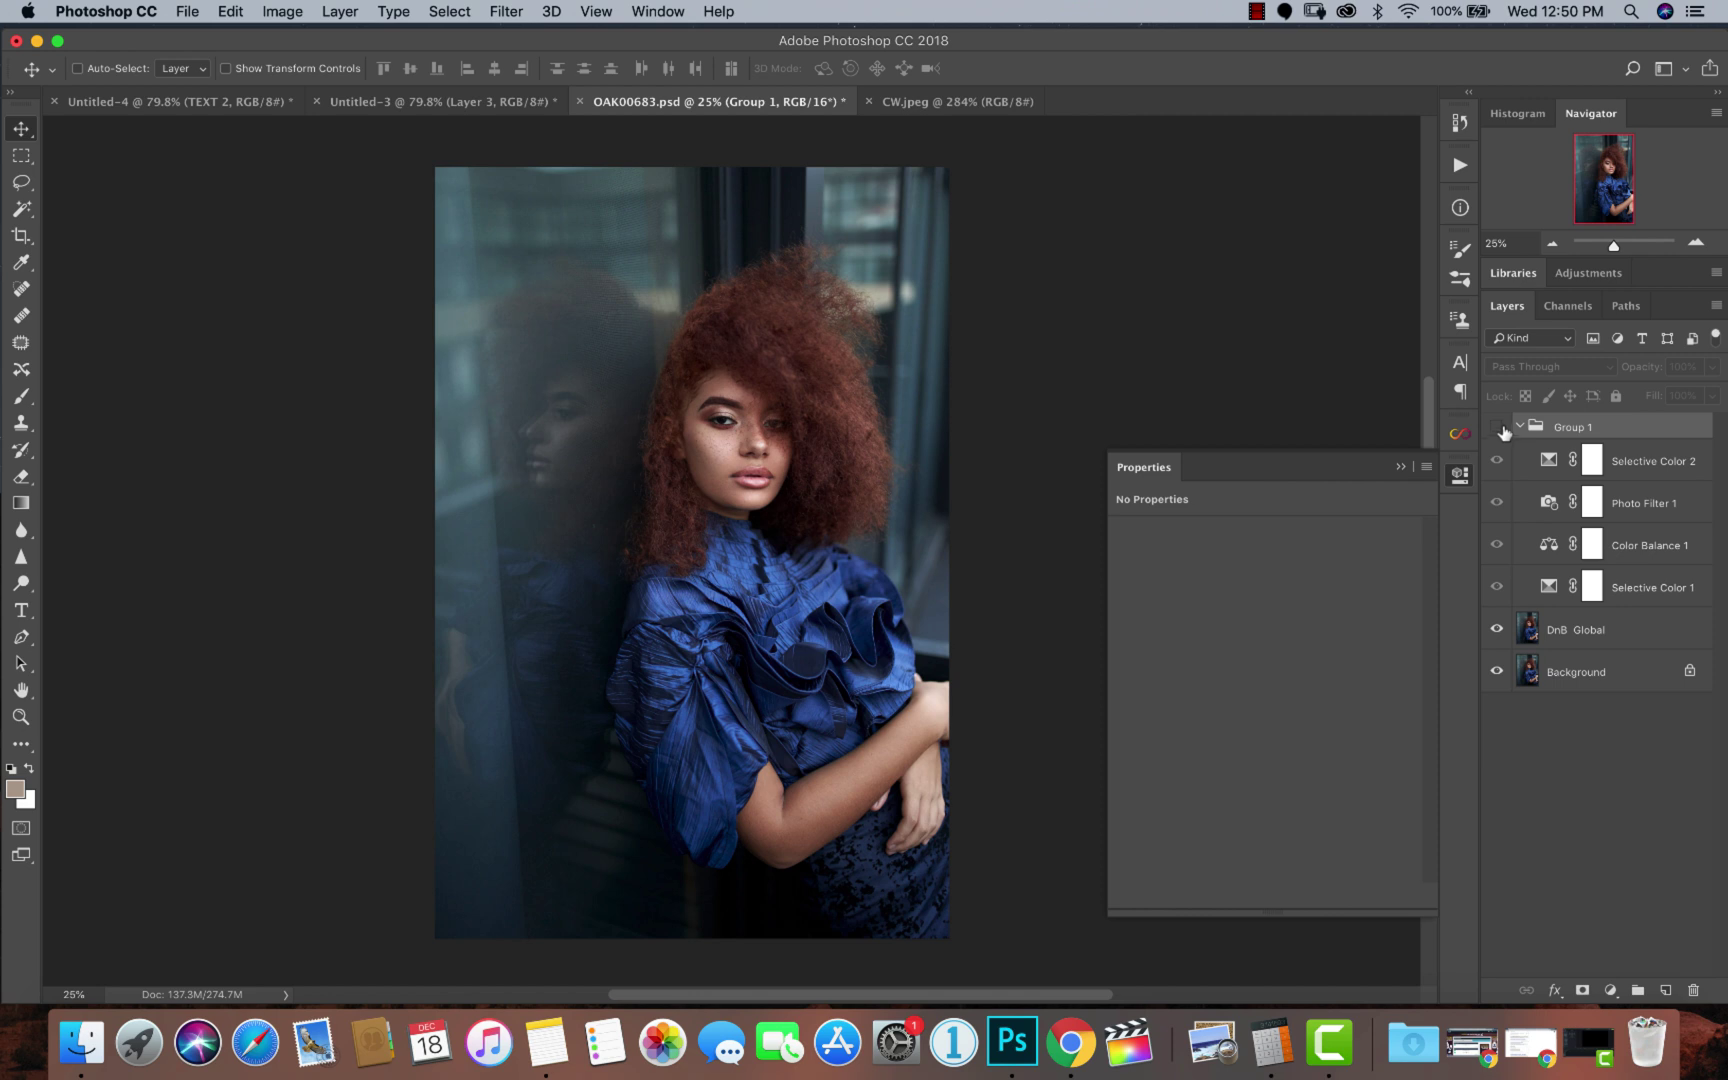
pyautogui.click(1499, 428)
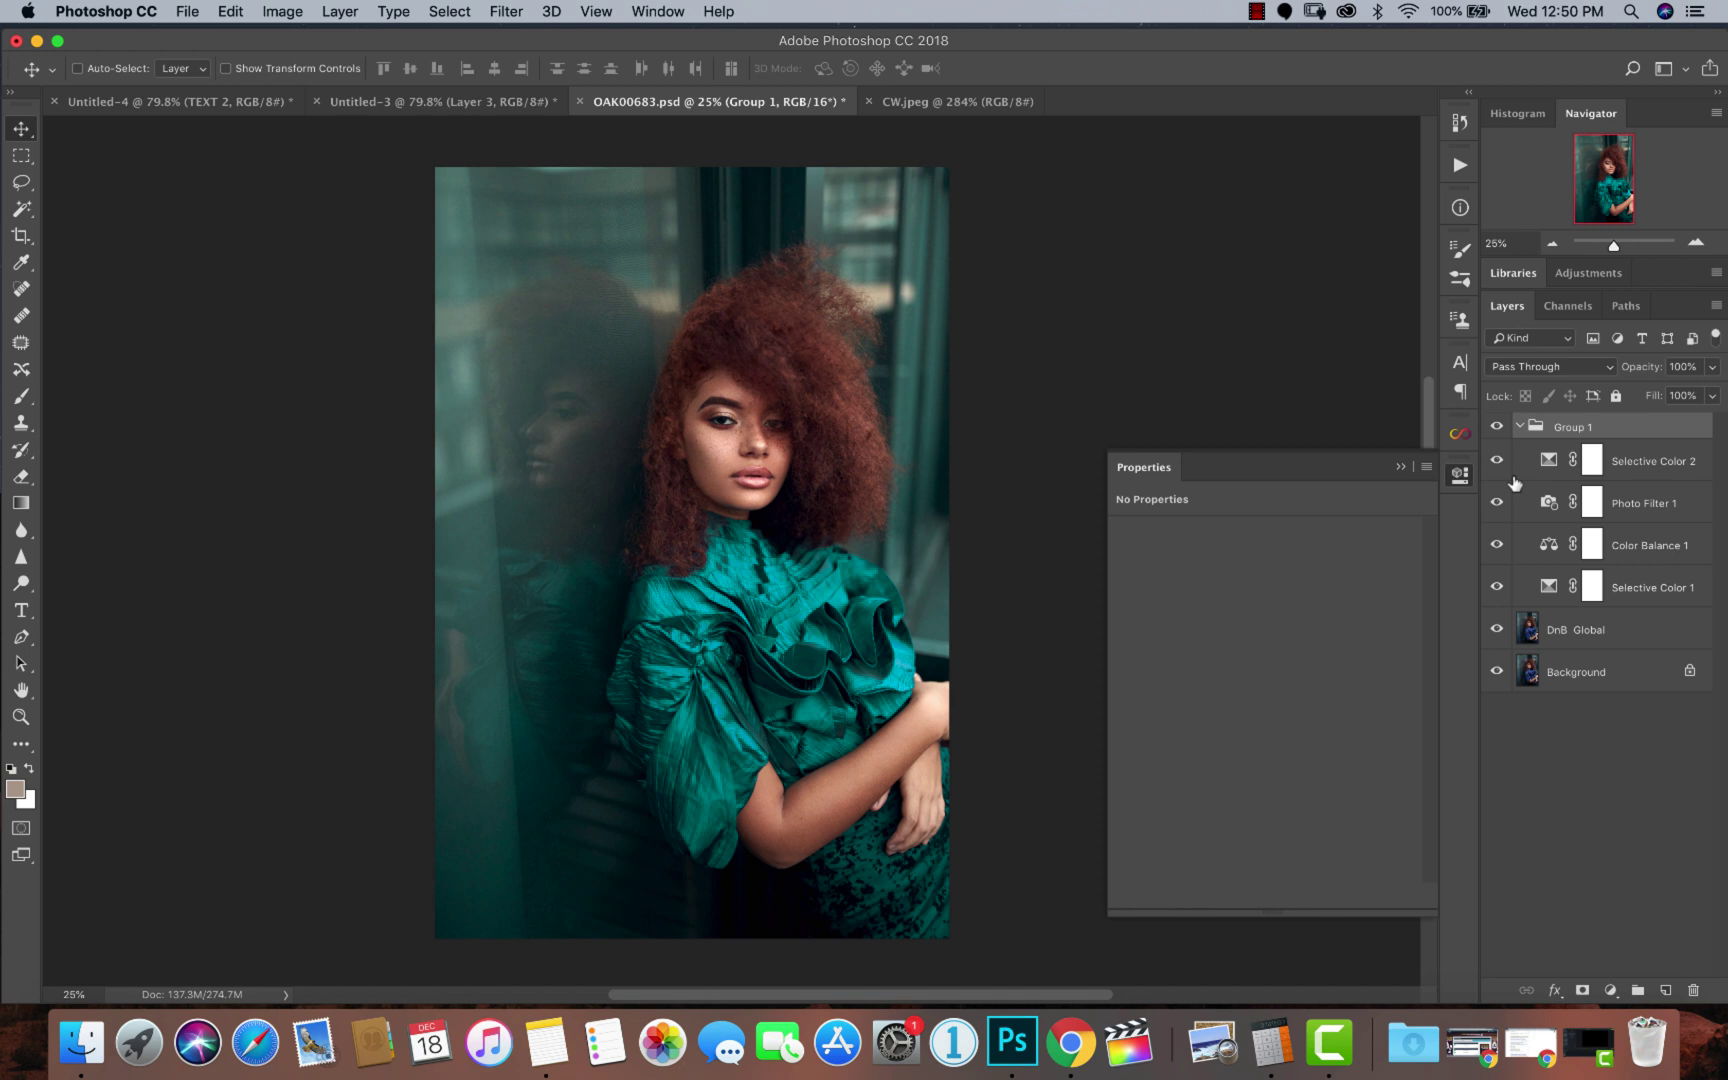
pyautogui.click(1497, 429)
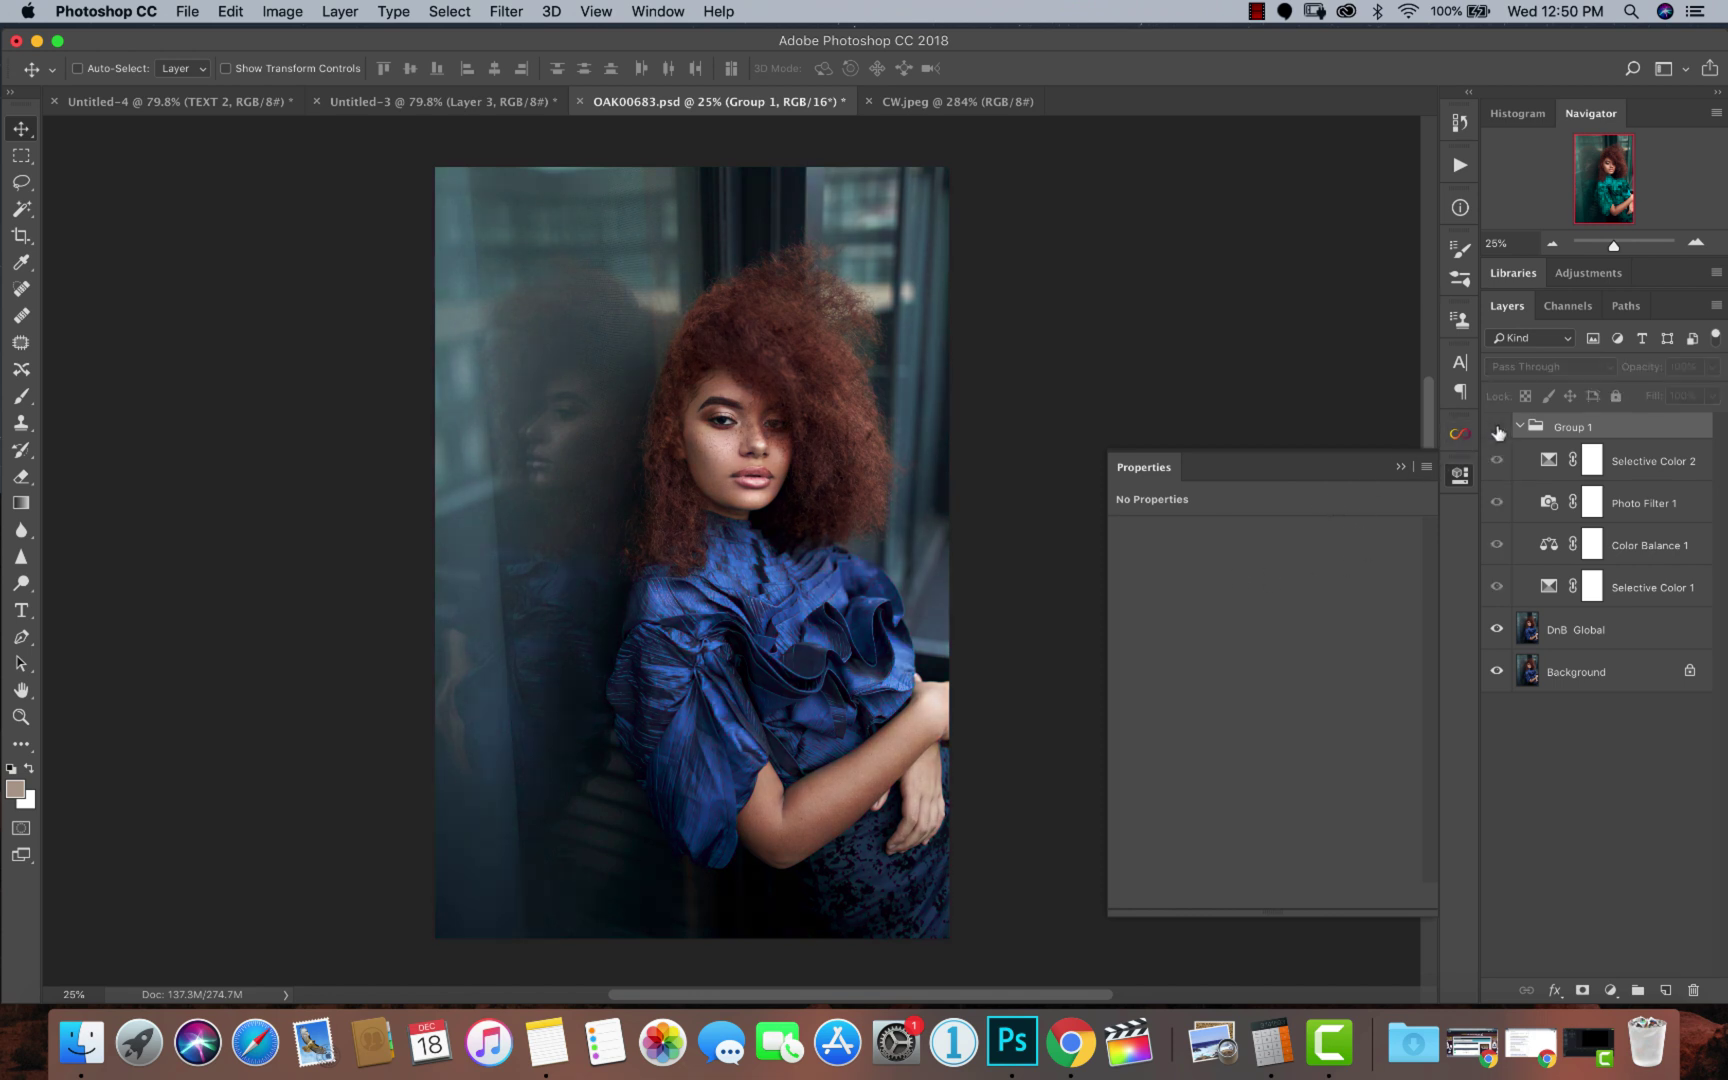
pyautogui.click(1499, 430)
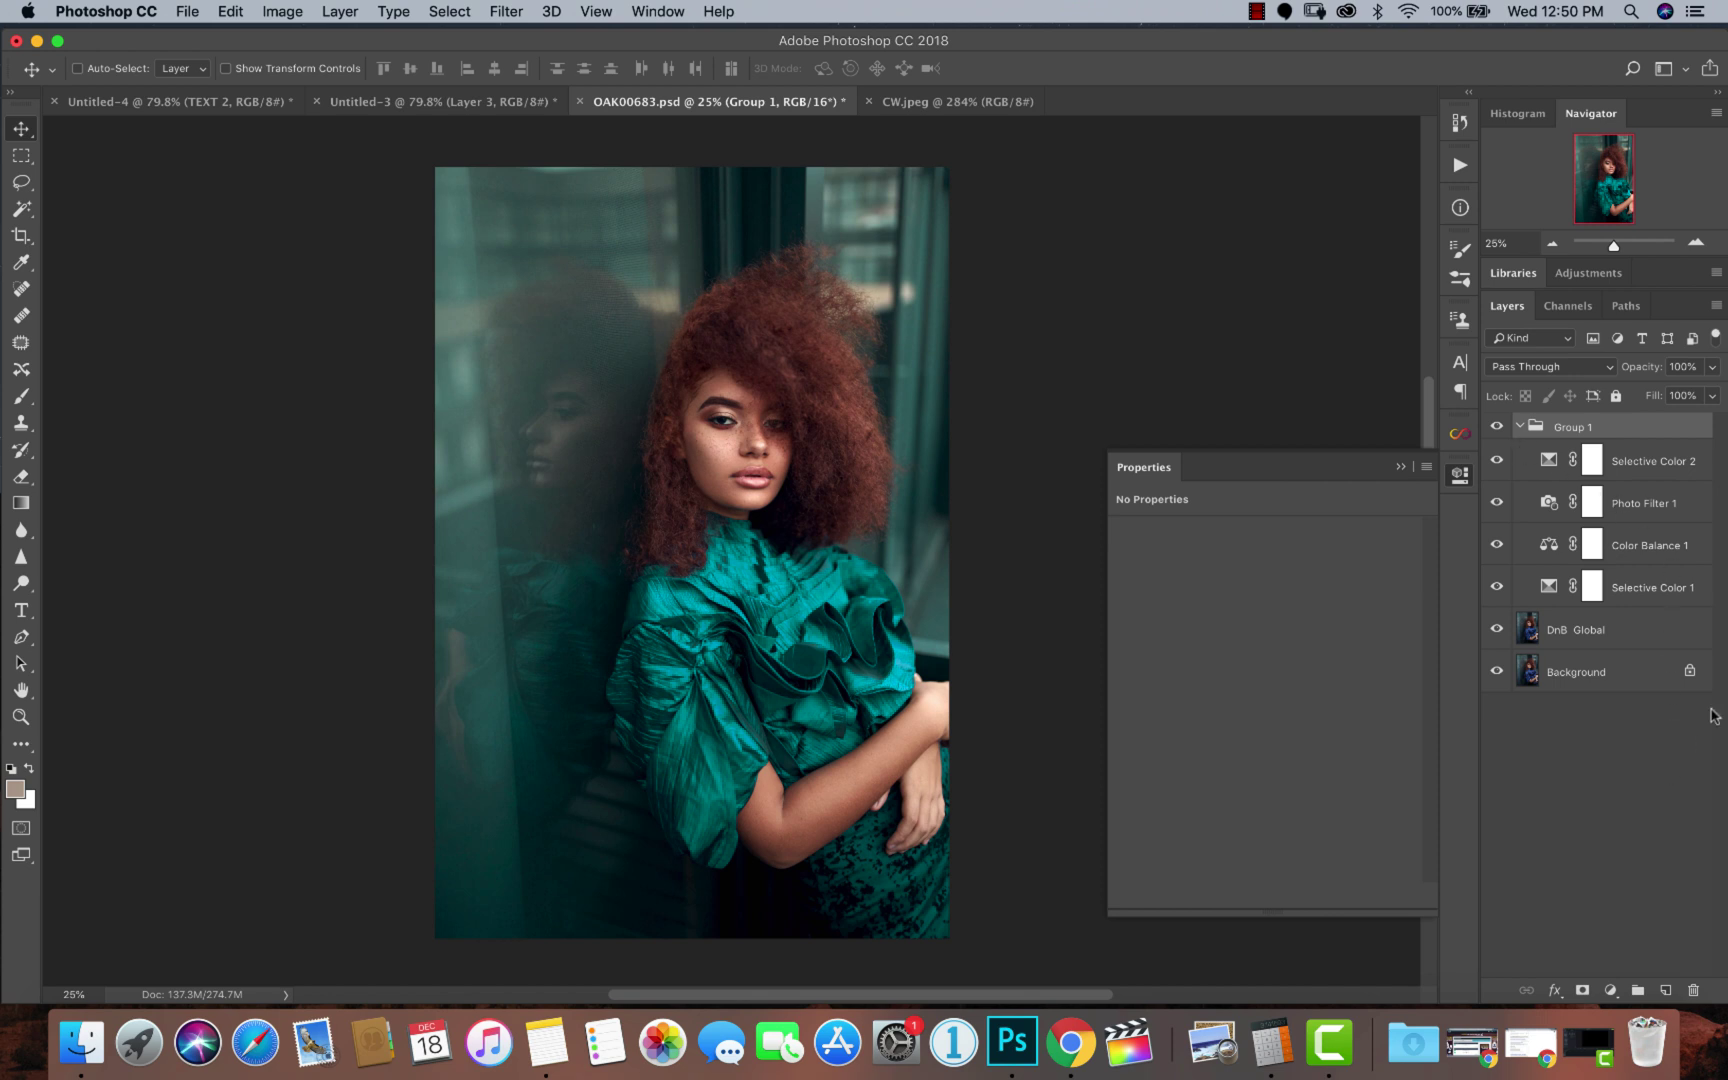
# Add a new layer above Selective Color 2 and draw a dark, reversed radial gradient from the face down past the image's lower edge.
pyautogui.click(1627, 472)
pyautogui.click(1611, 989)
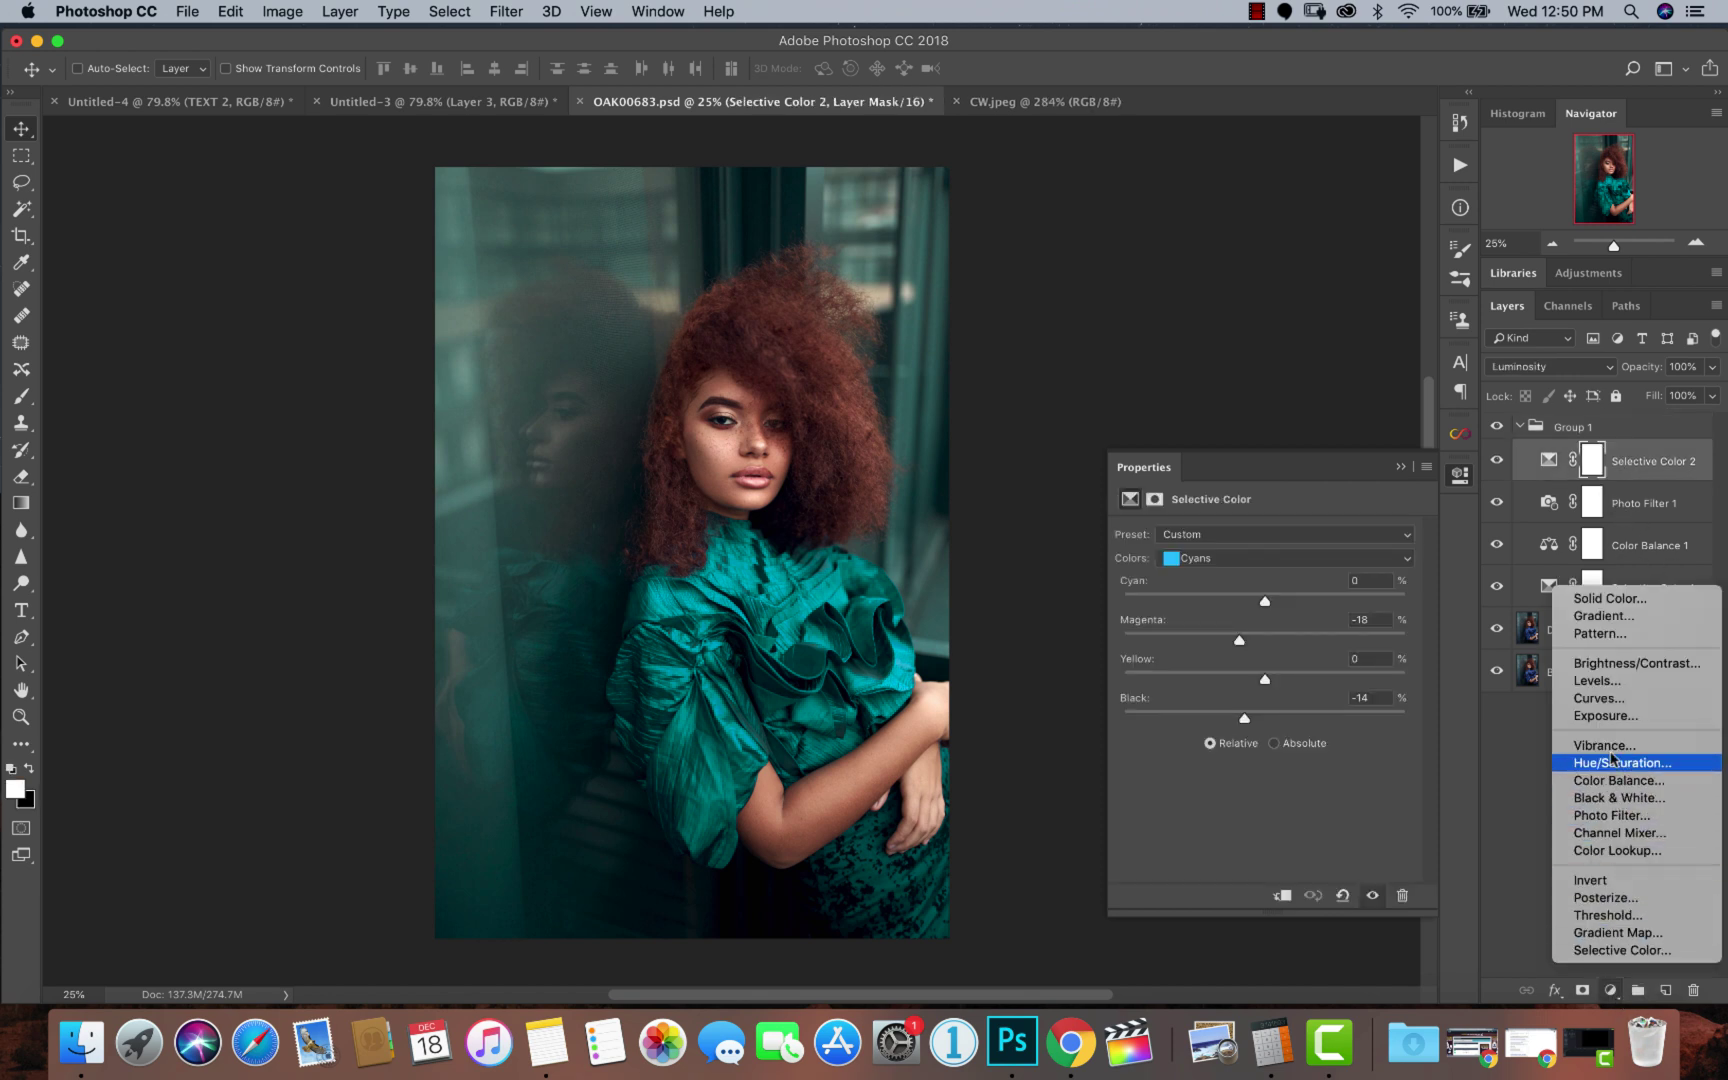
pyautogui.click(1108, 306)
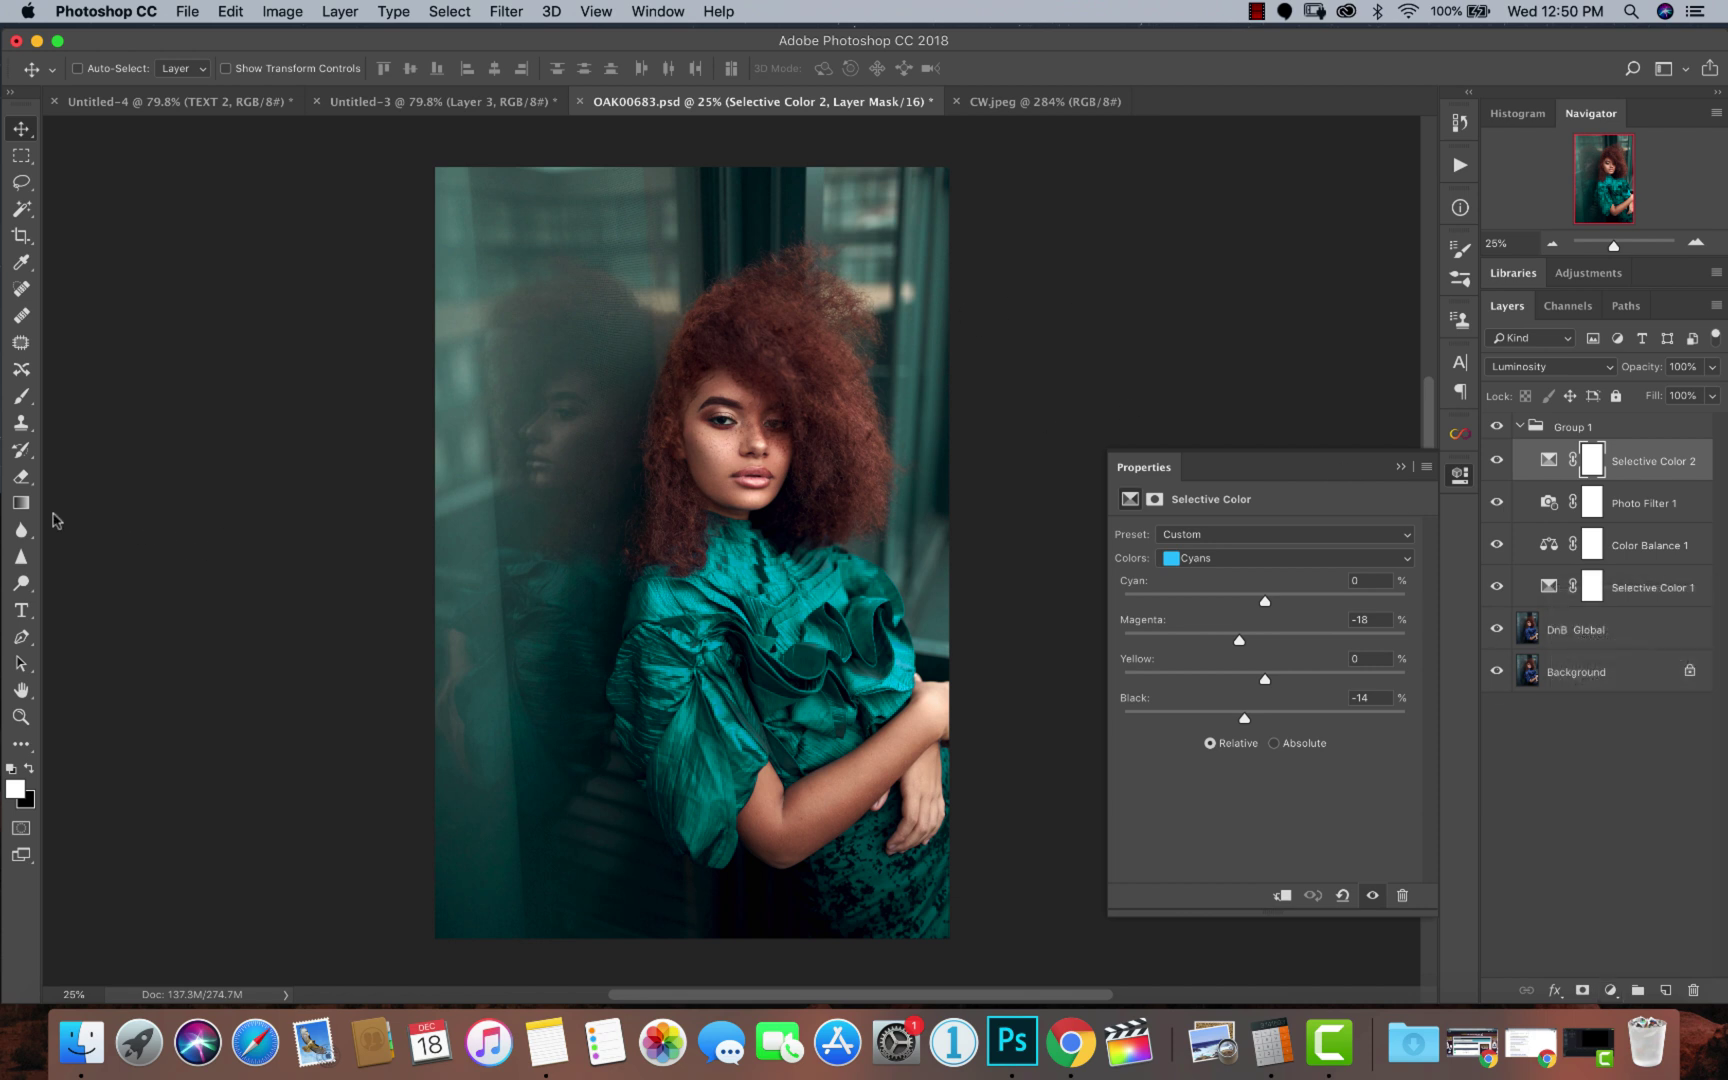
pyautogui.click(21, 503)
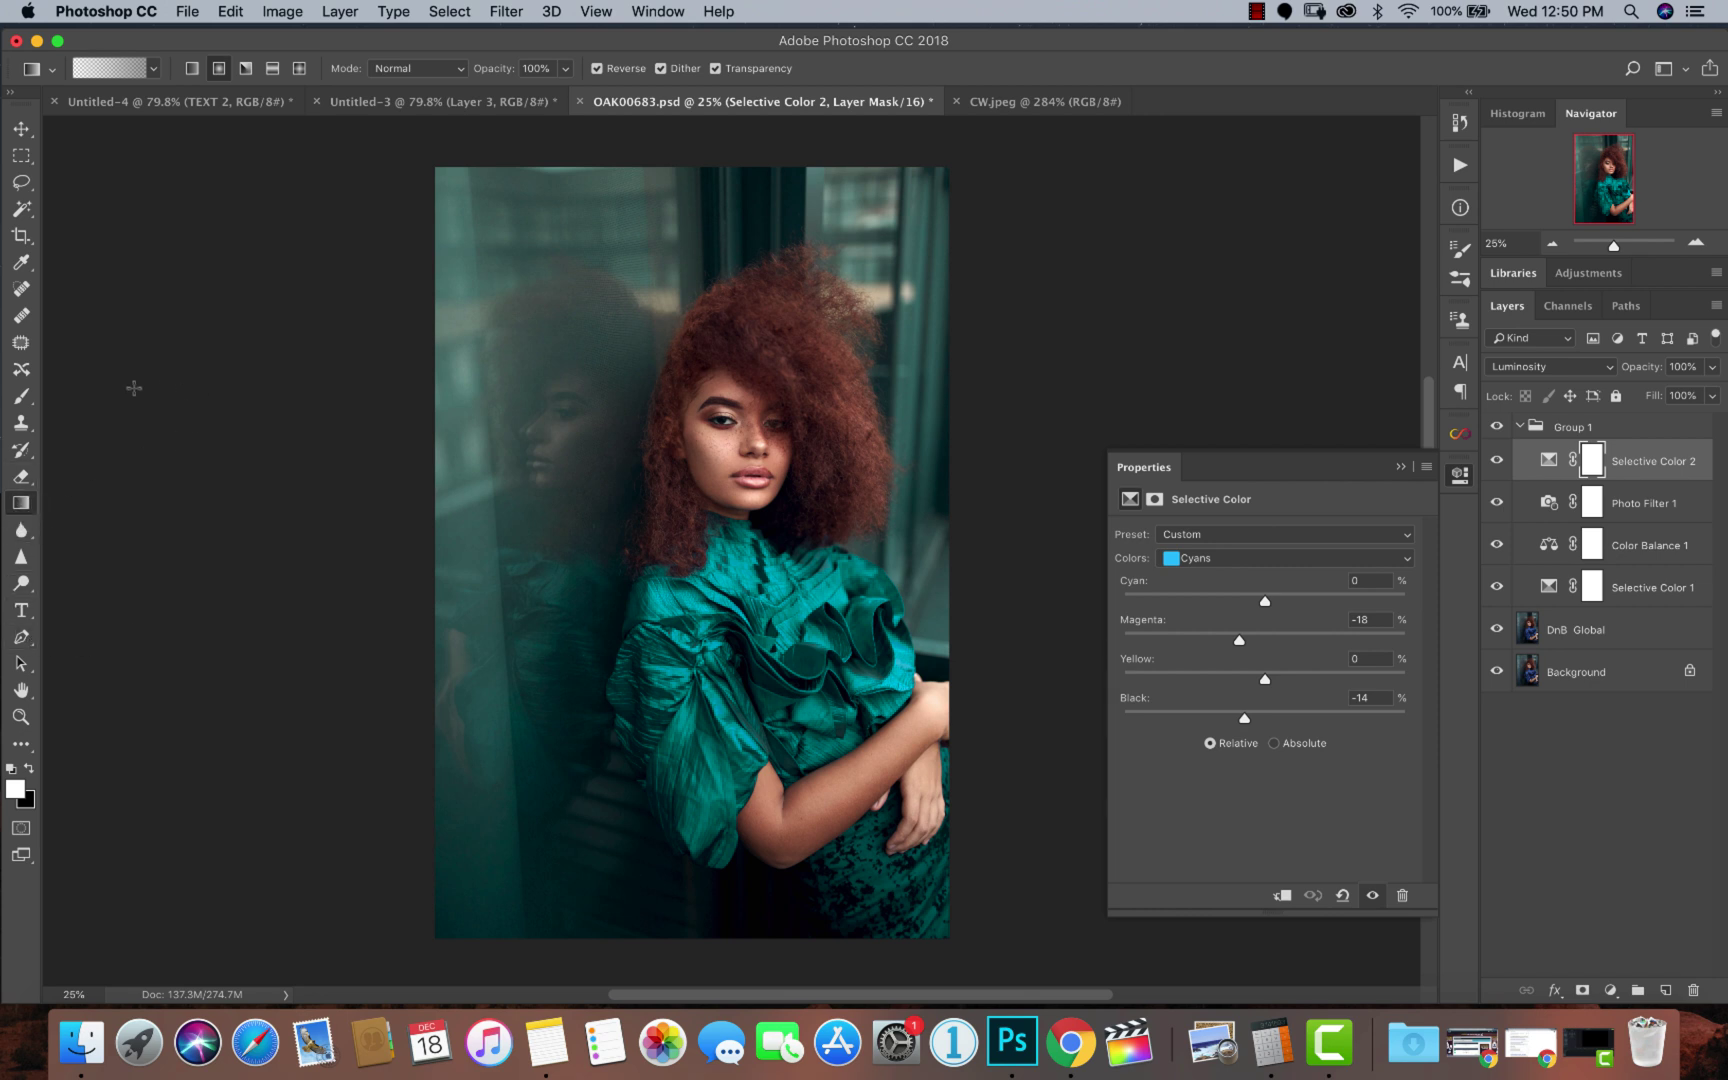
pyautogui.moveTo(740, 428); pyautogui.dragTo(750, 938)
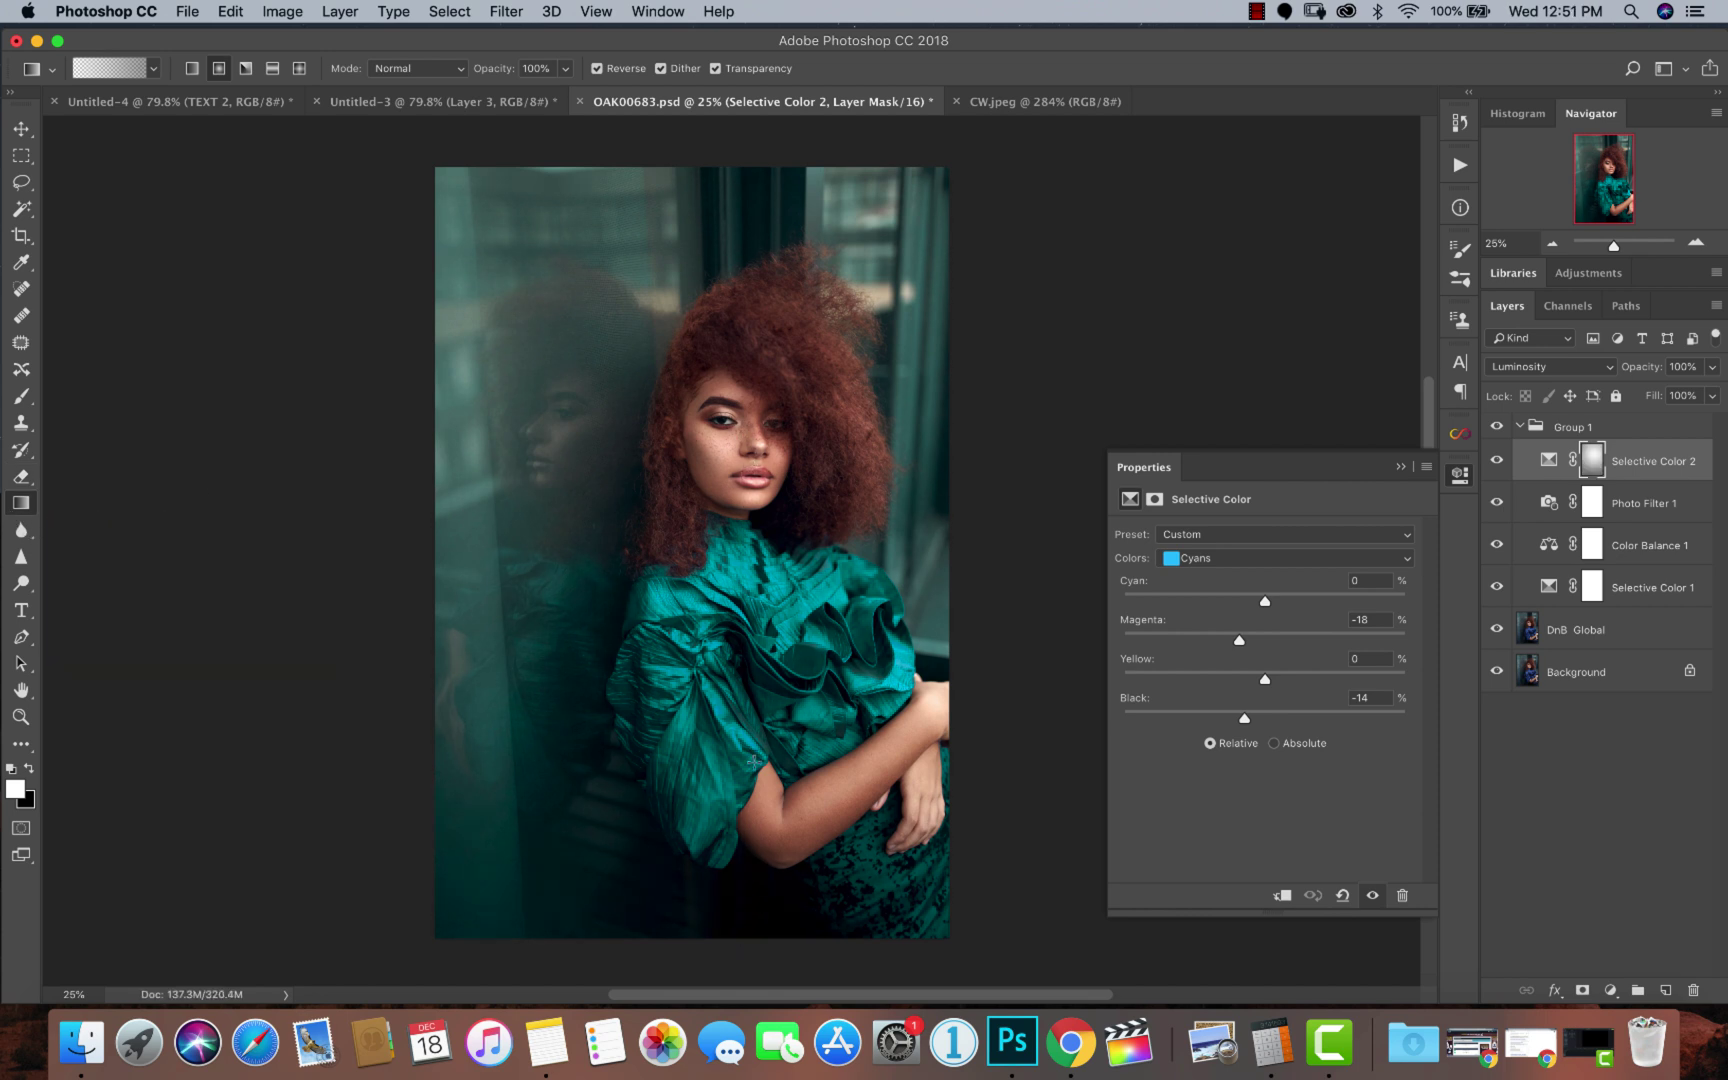
pyautogui.press('super+z')
pyautogui.click(1663, 989)
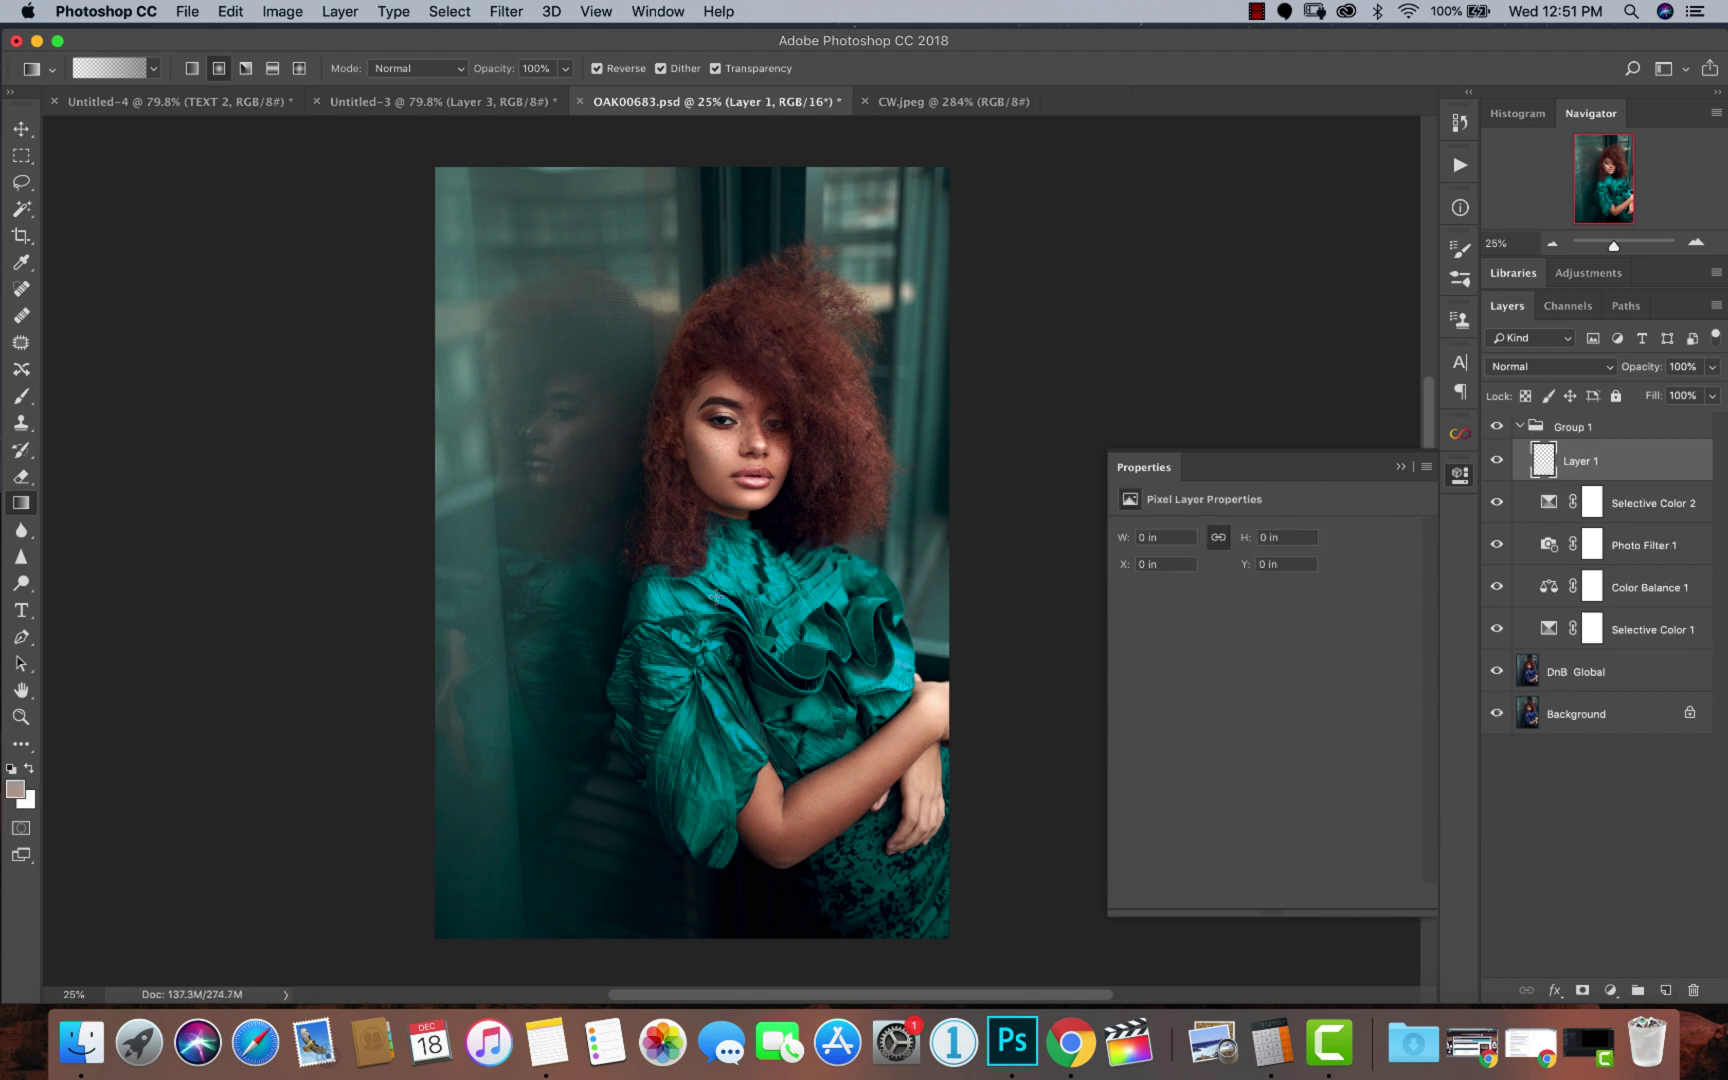
pyautogui.moveTo(730, 474); pyautogui.dragTo(750, 962)
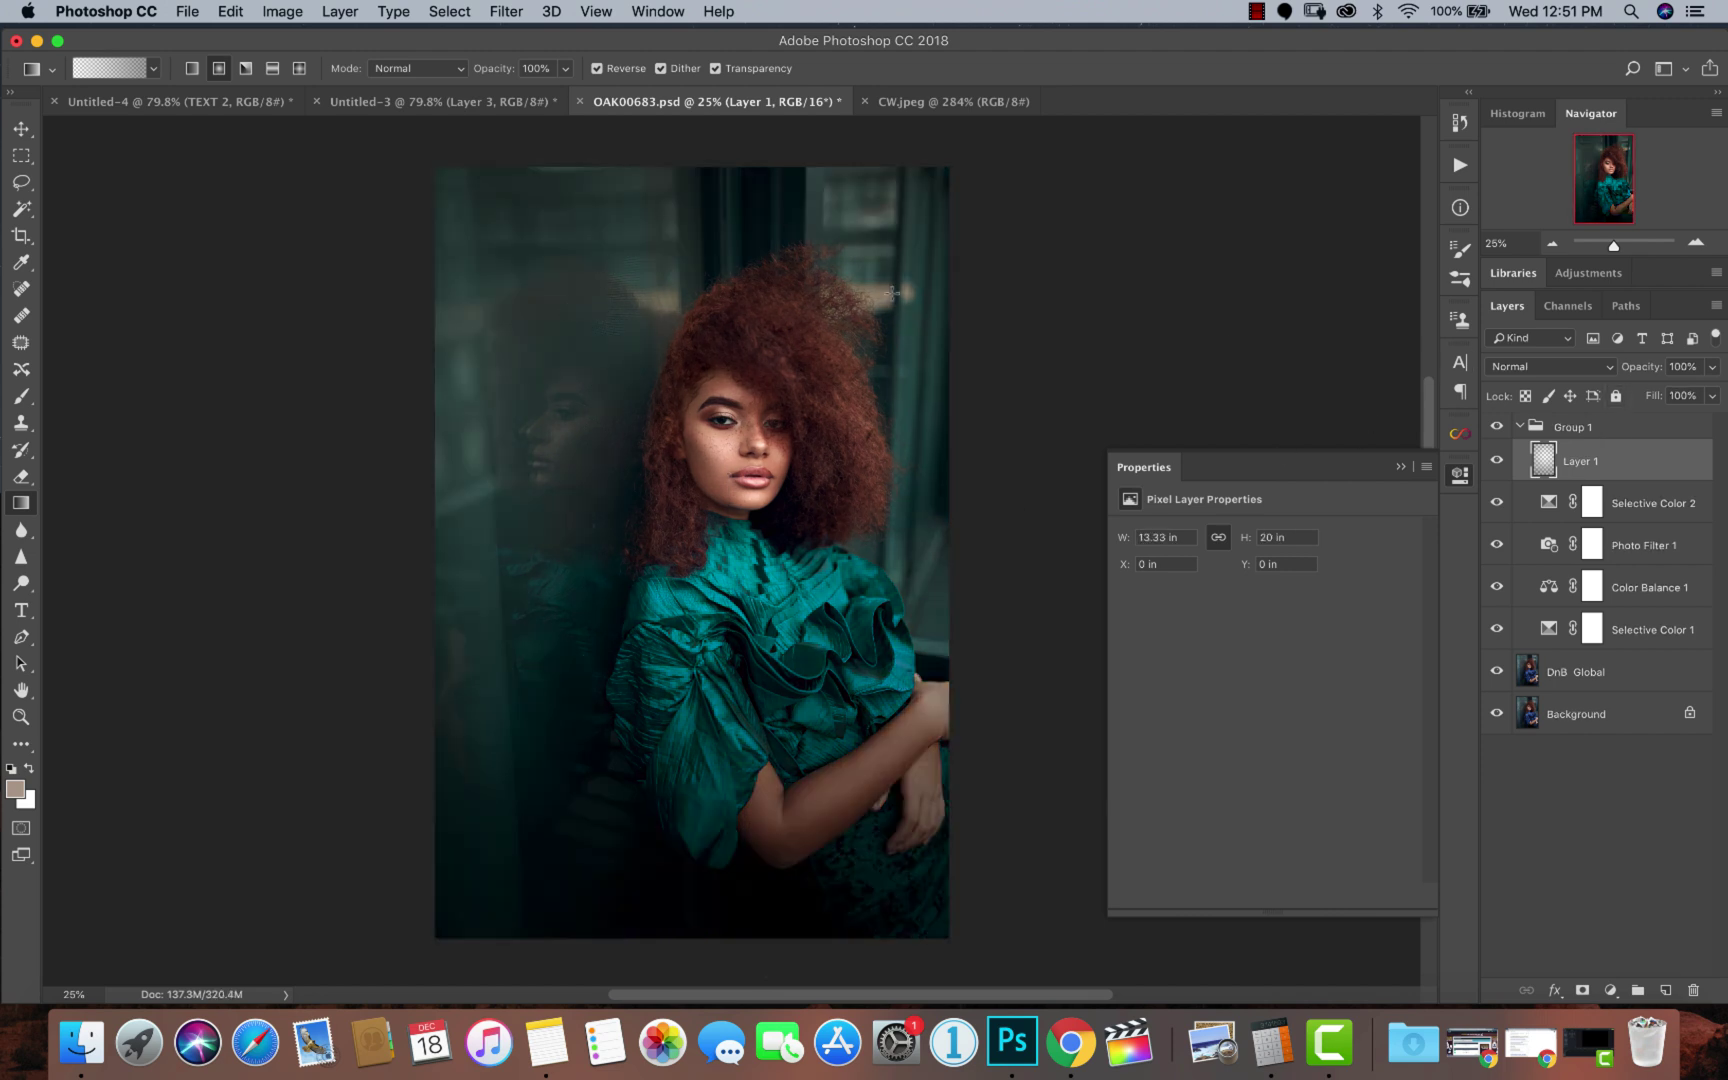
# Set the gradient layer's blend mode to Soft Light and its opacity to 74%.
pyautogui.click(1712, 367)
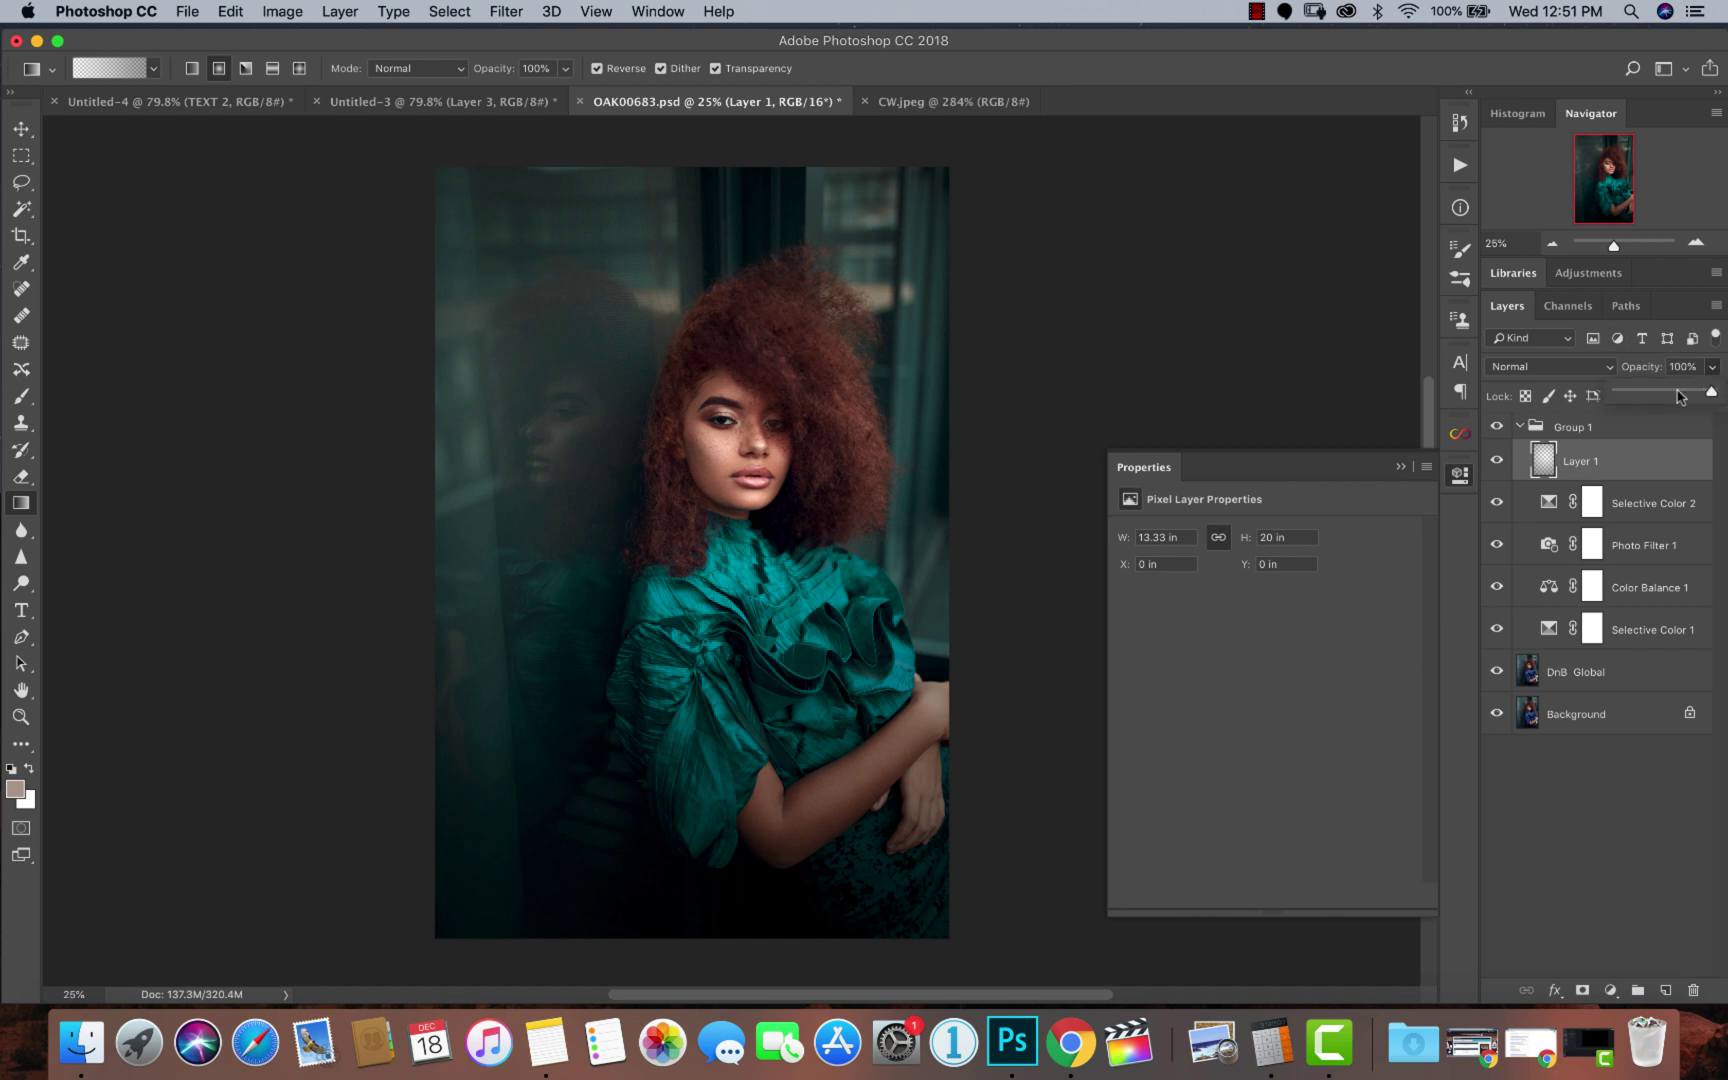
pyautogui.click(1655, 396)
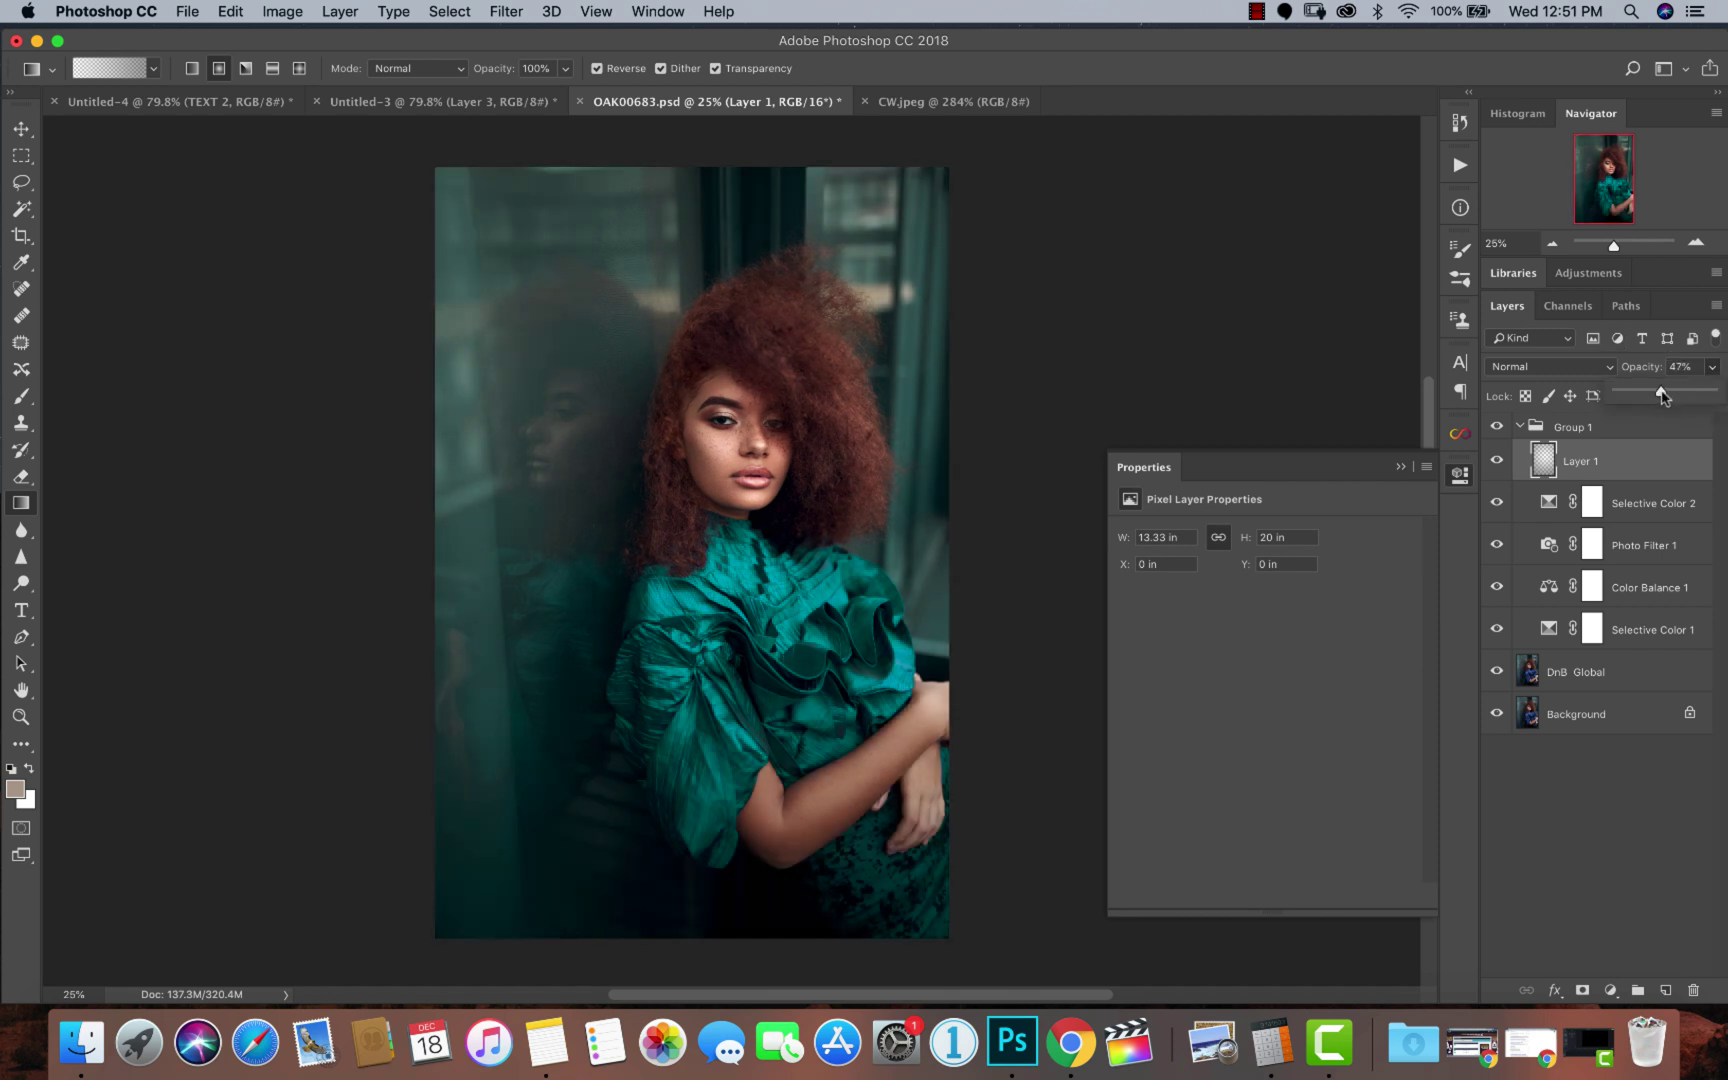
pyautogui.click(1545, 369)
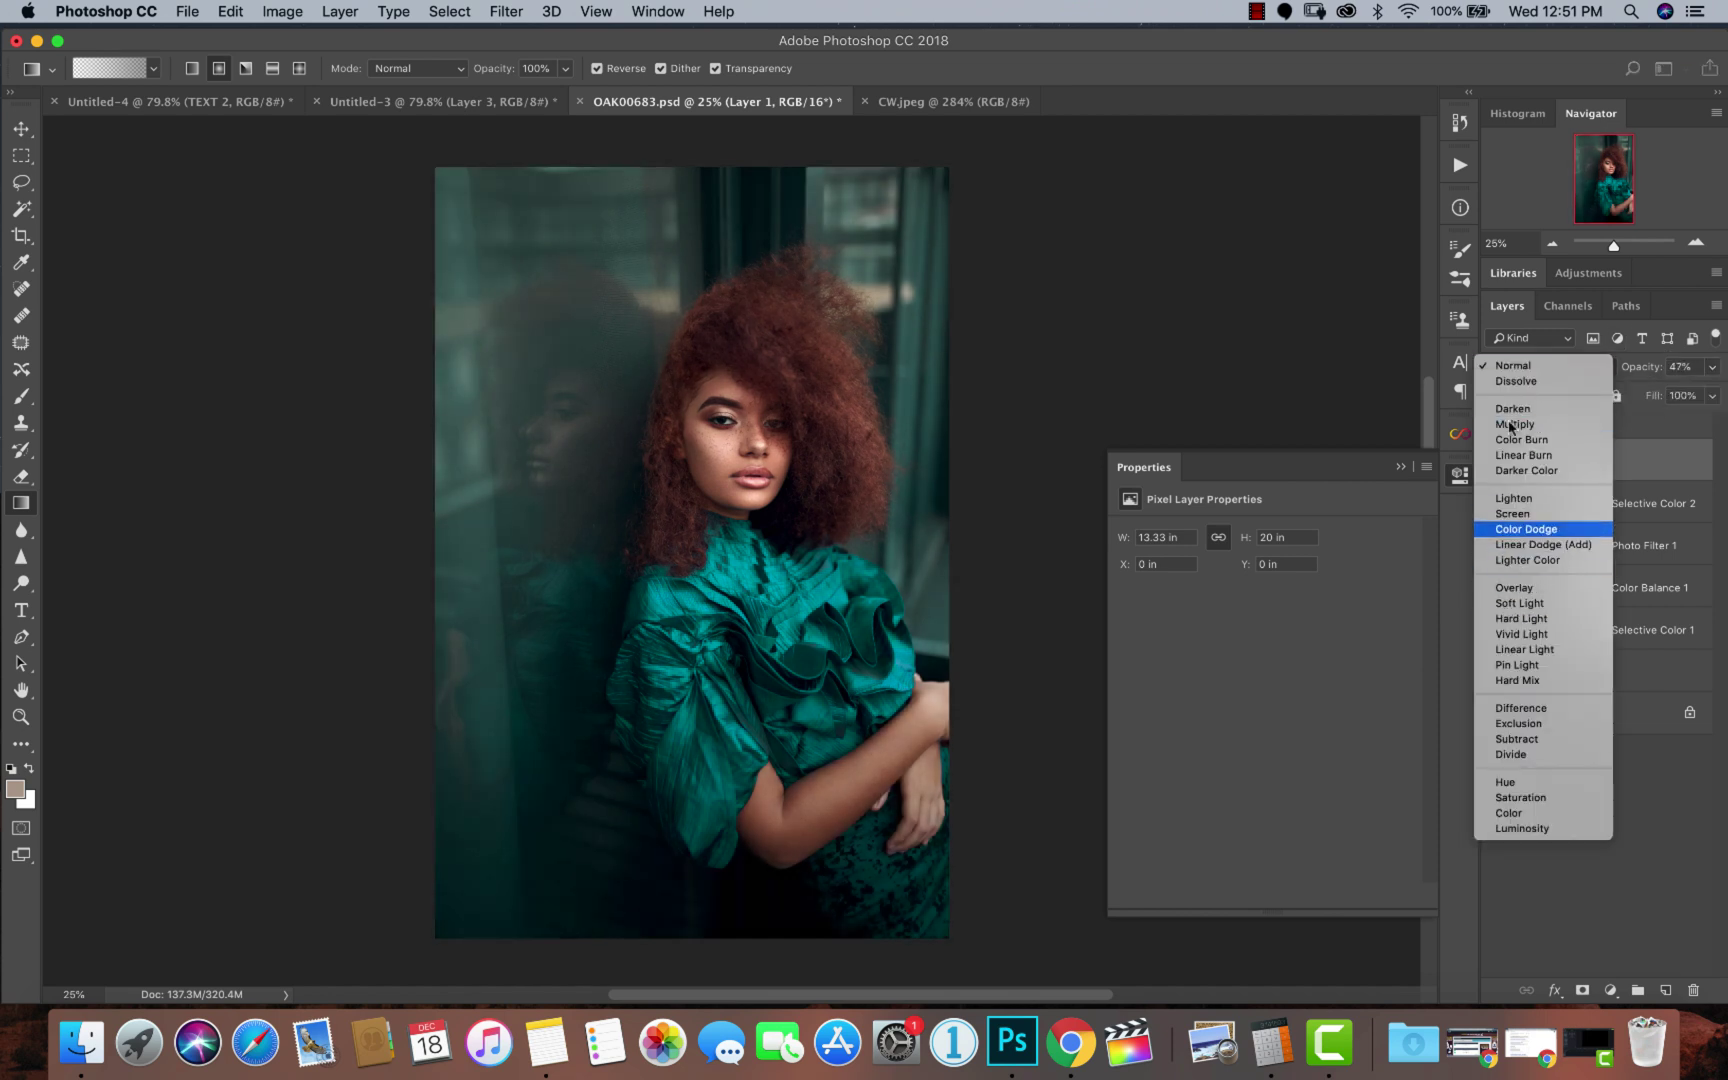
pyautogui.click(1518, 604)
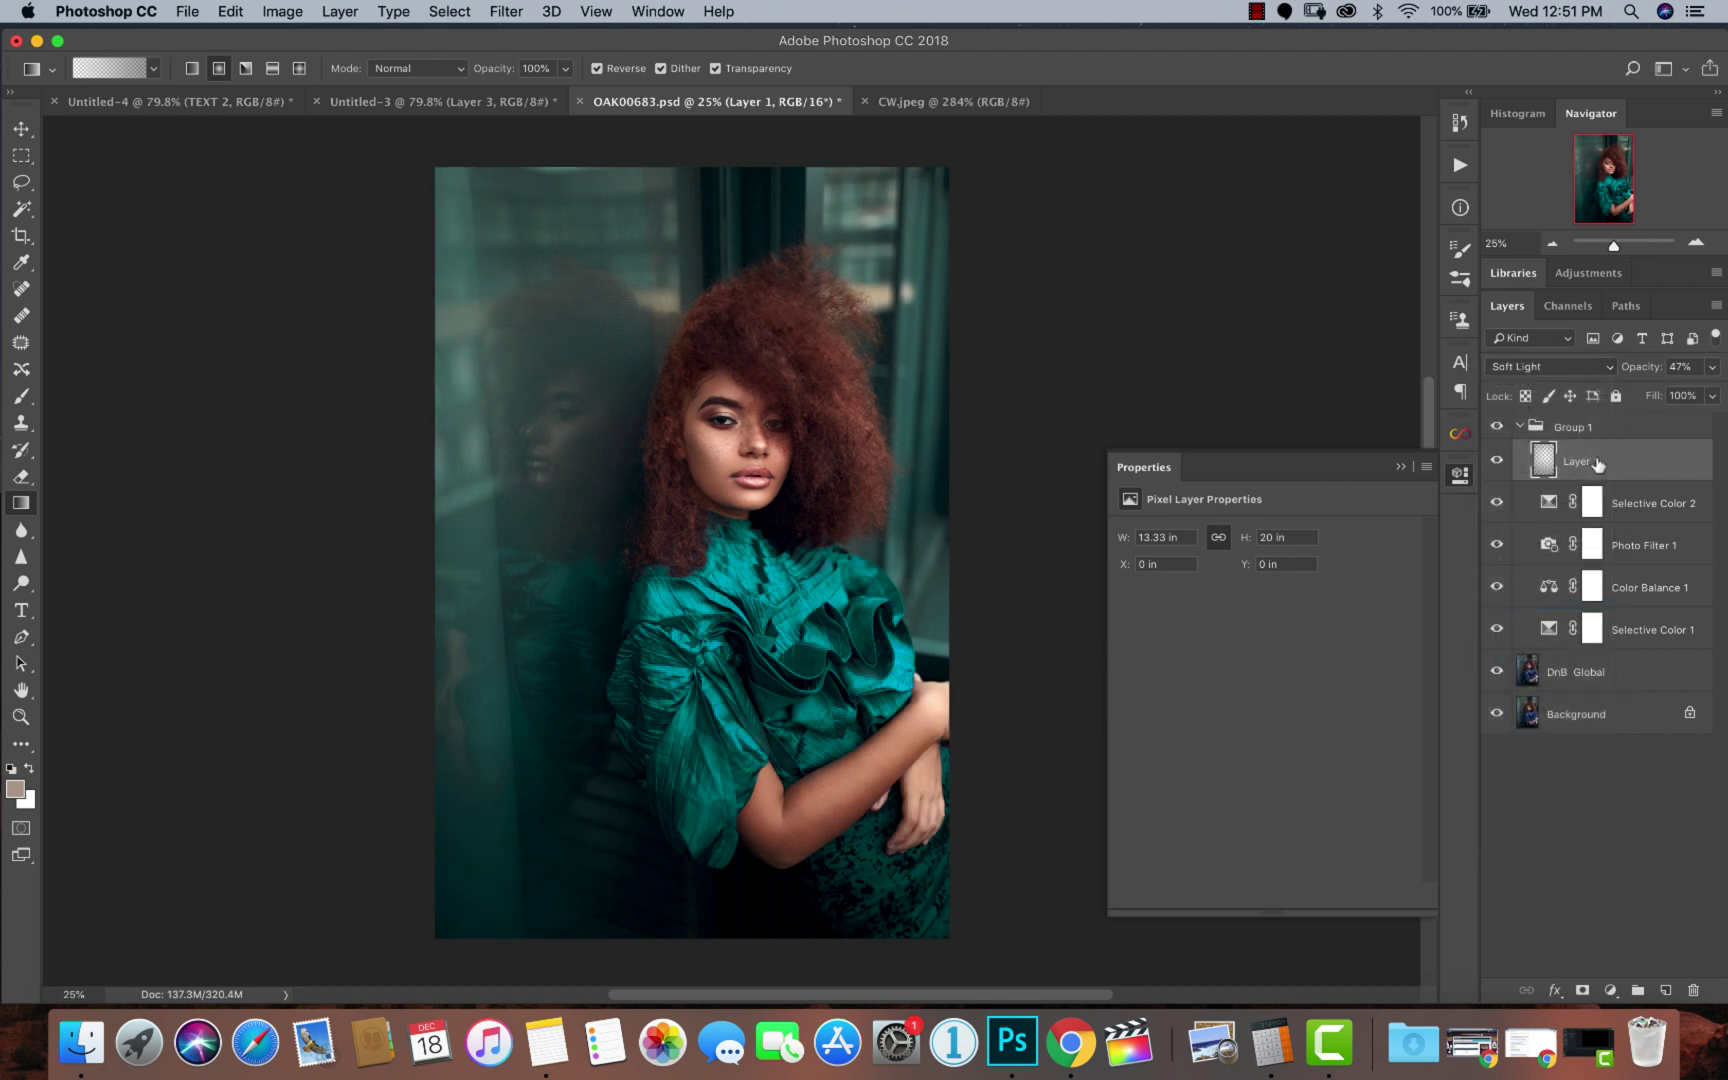
pyautogui.click(1712, 396)
pyautogui.click(1712, 367)
pyautogui.moveTo(1664, 390); pyautogui.dragTo(1689, 391)
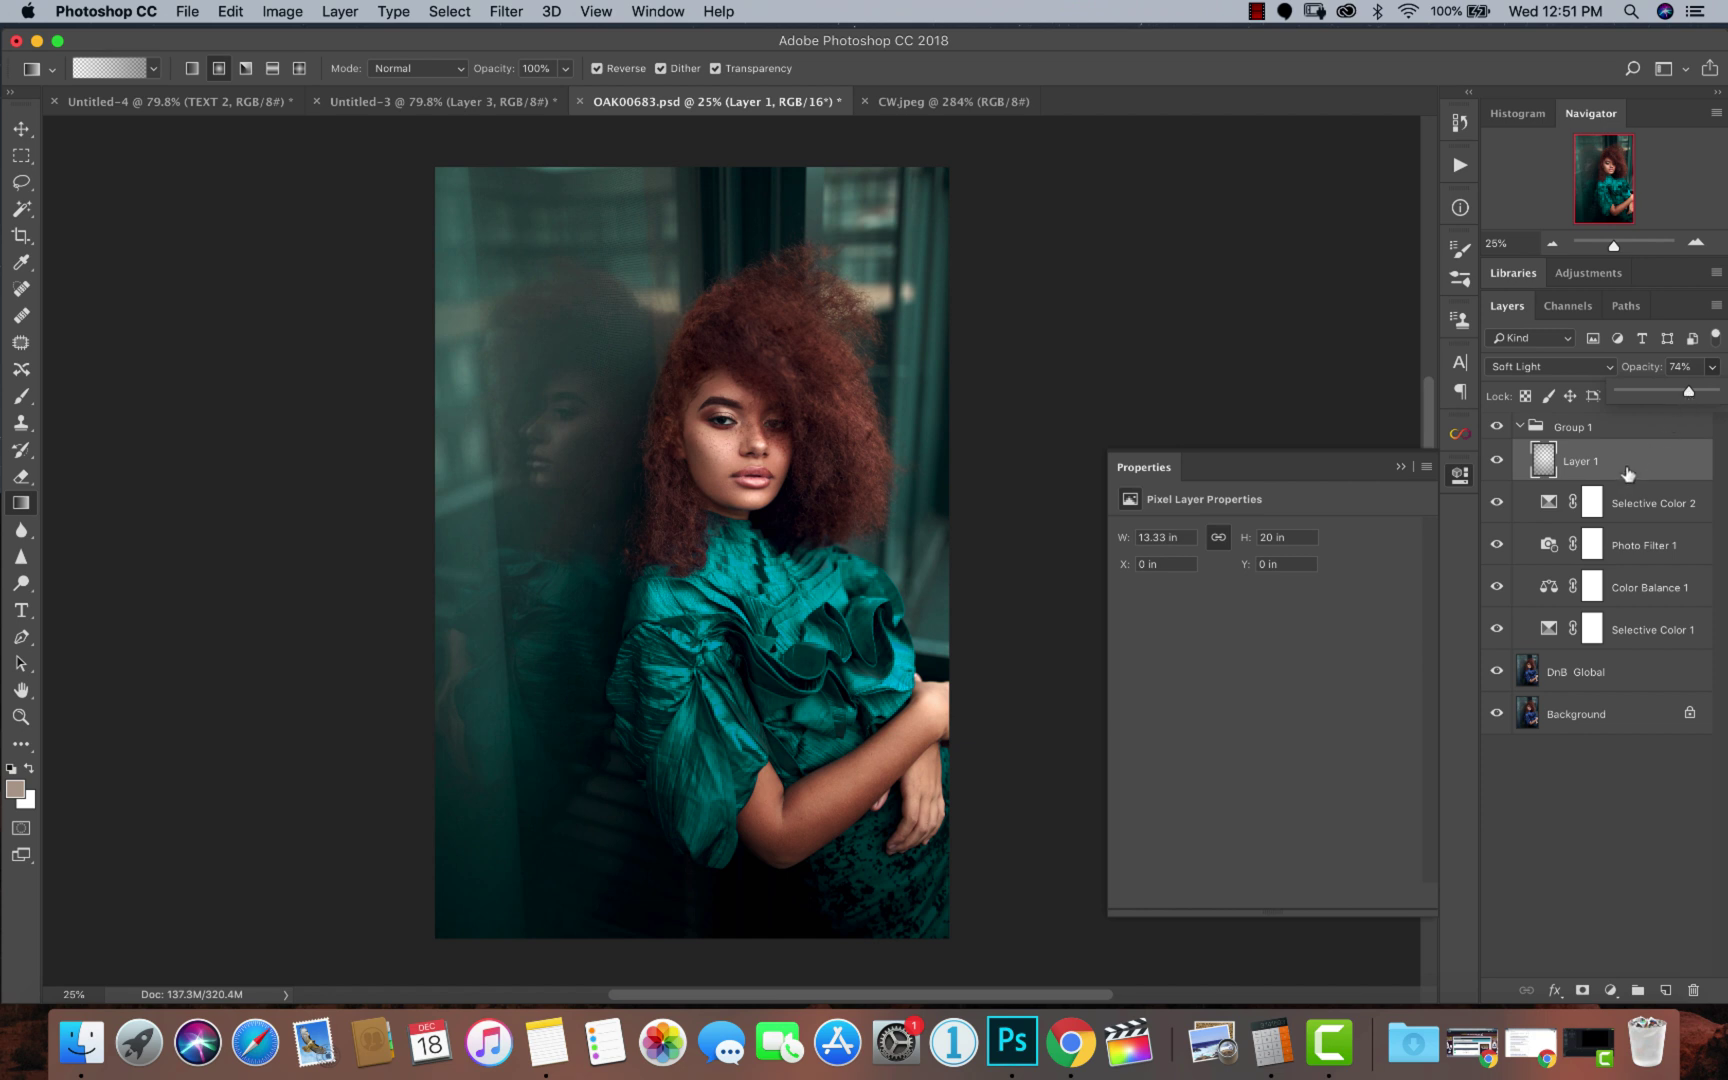
# Compare the image with and without the adjustment group, and collapse the group and the layer properties.
pyautogui.click(1497, 430)
pyautogui.click(1497, 430)
pyautogui.click(1521, 428)
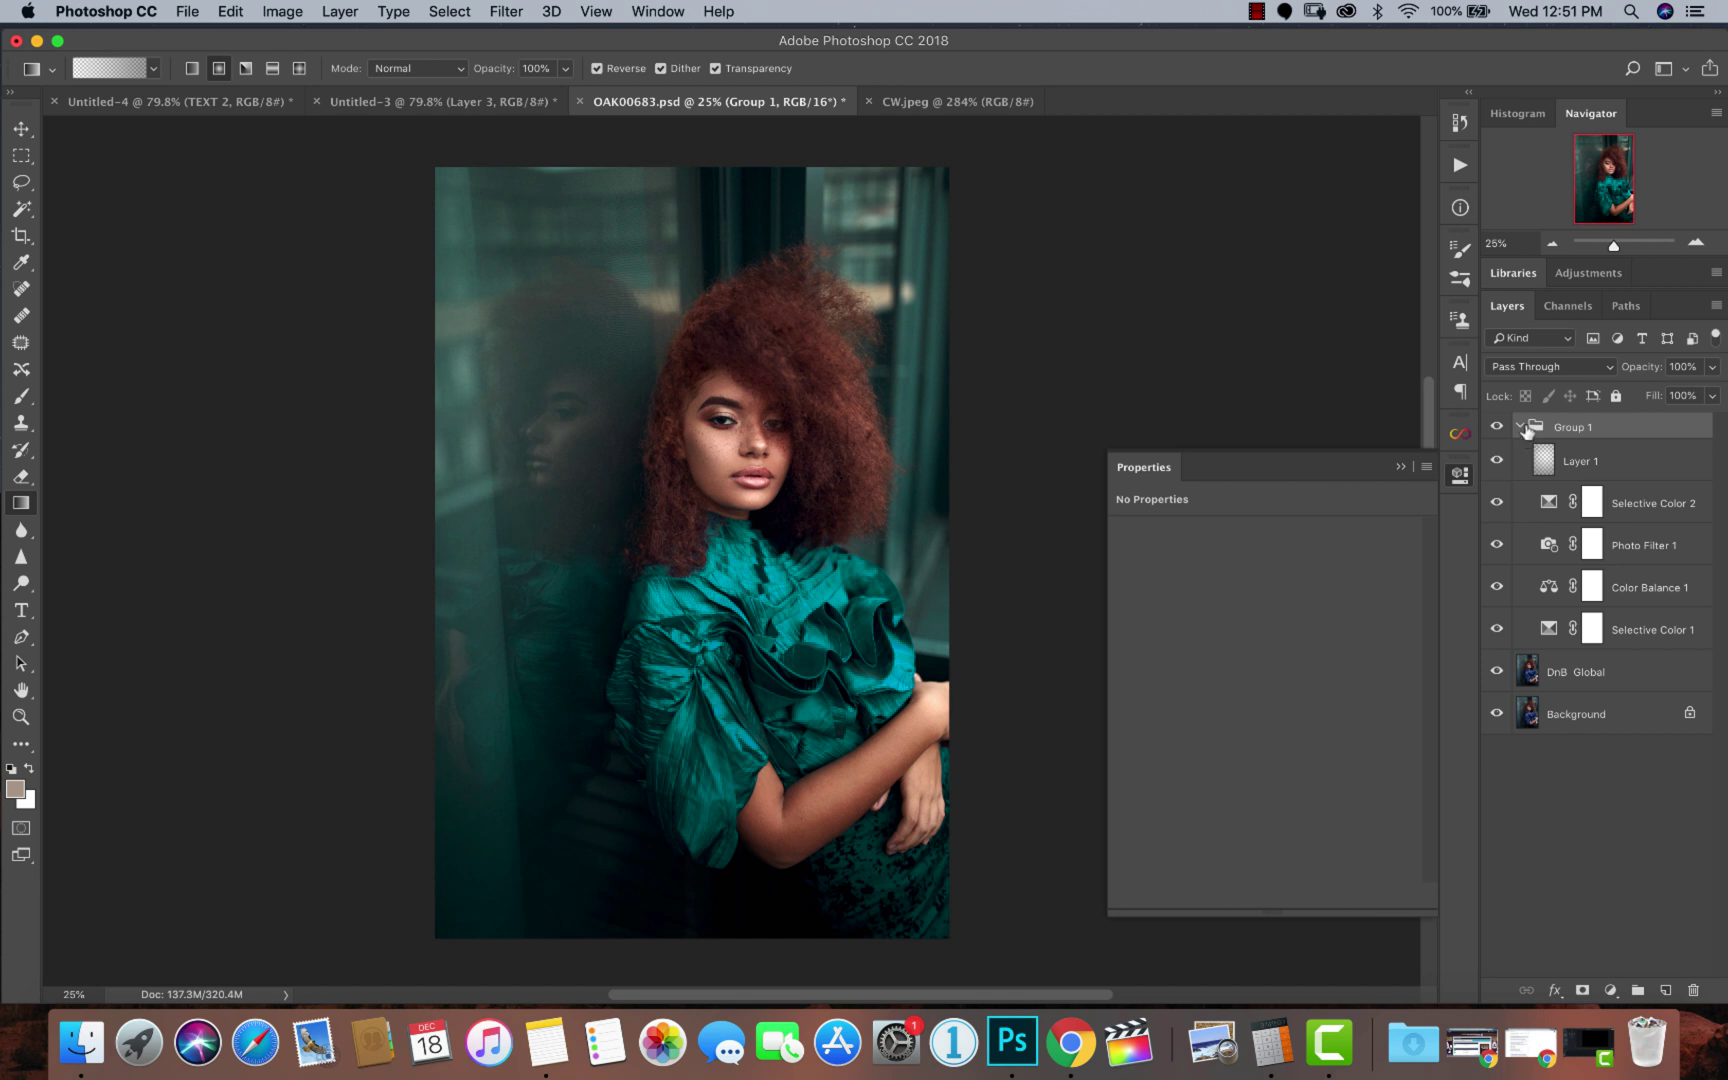
pyautogui.click(1519, 427)
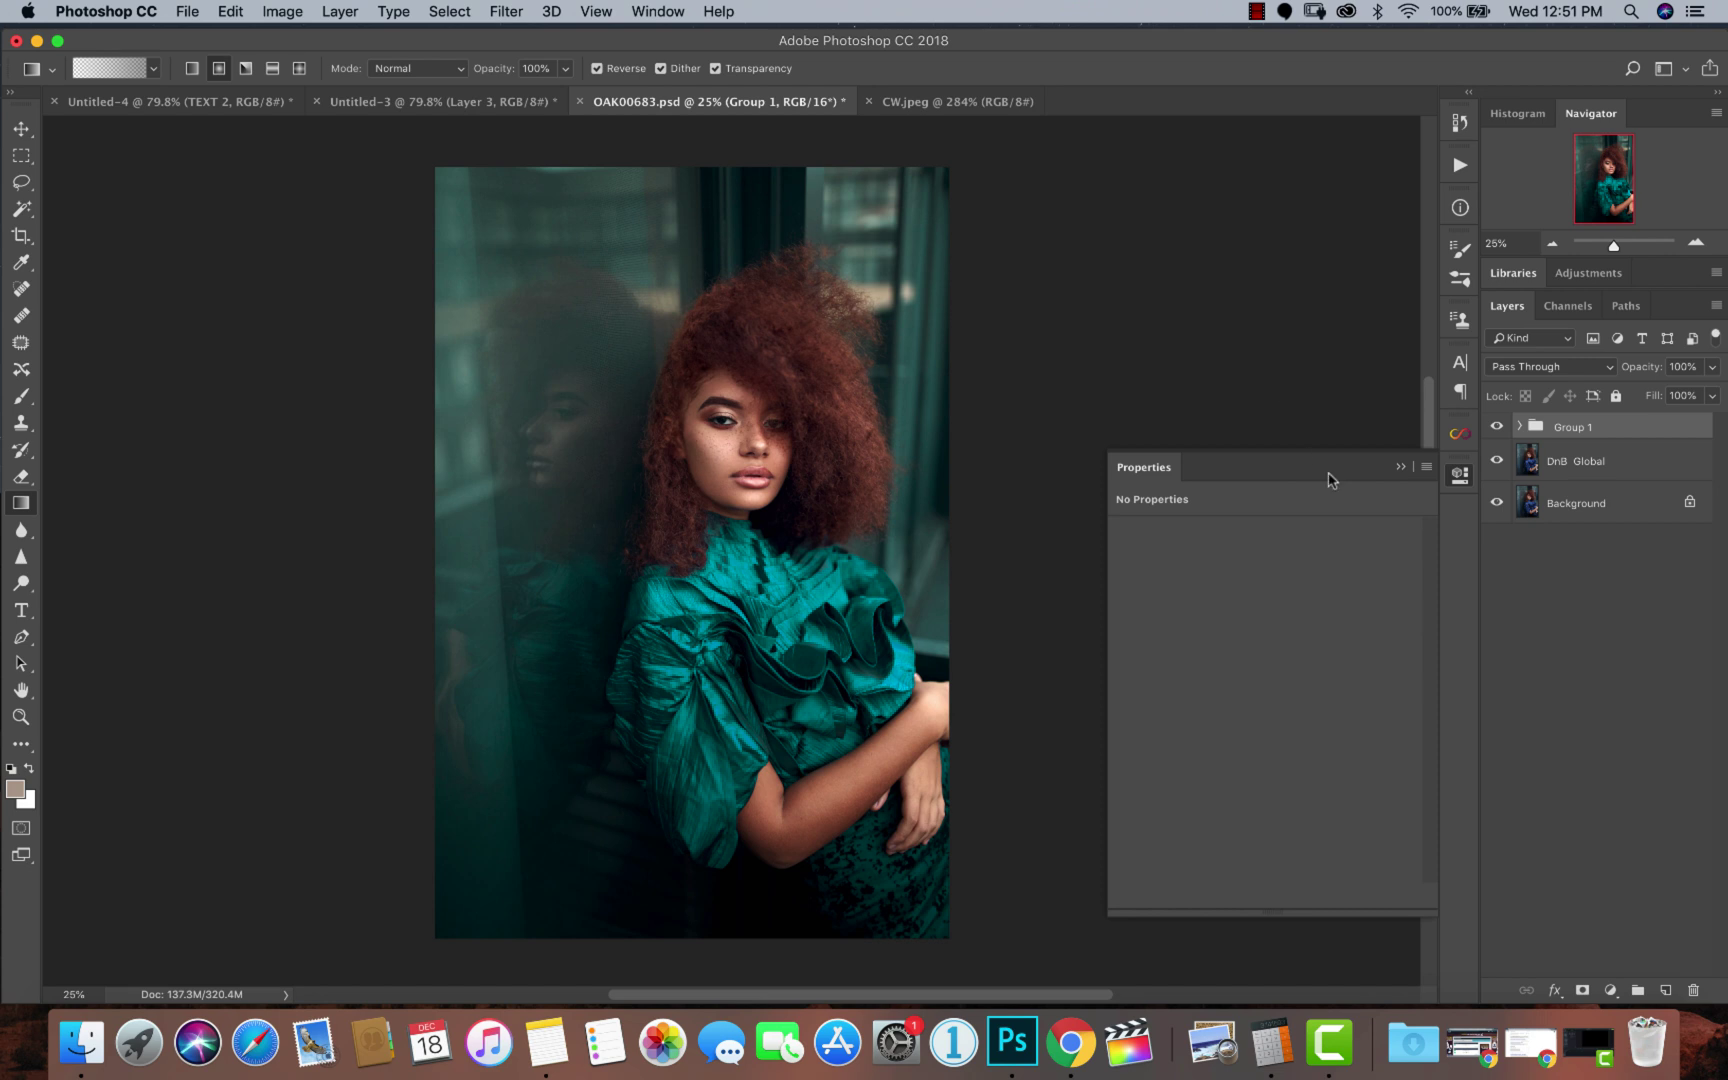
pyautogui.click(1400, 467)
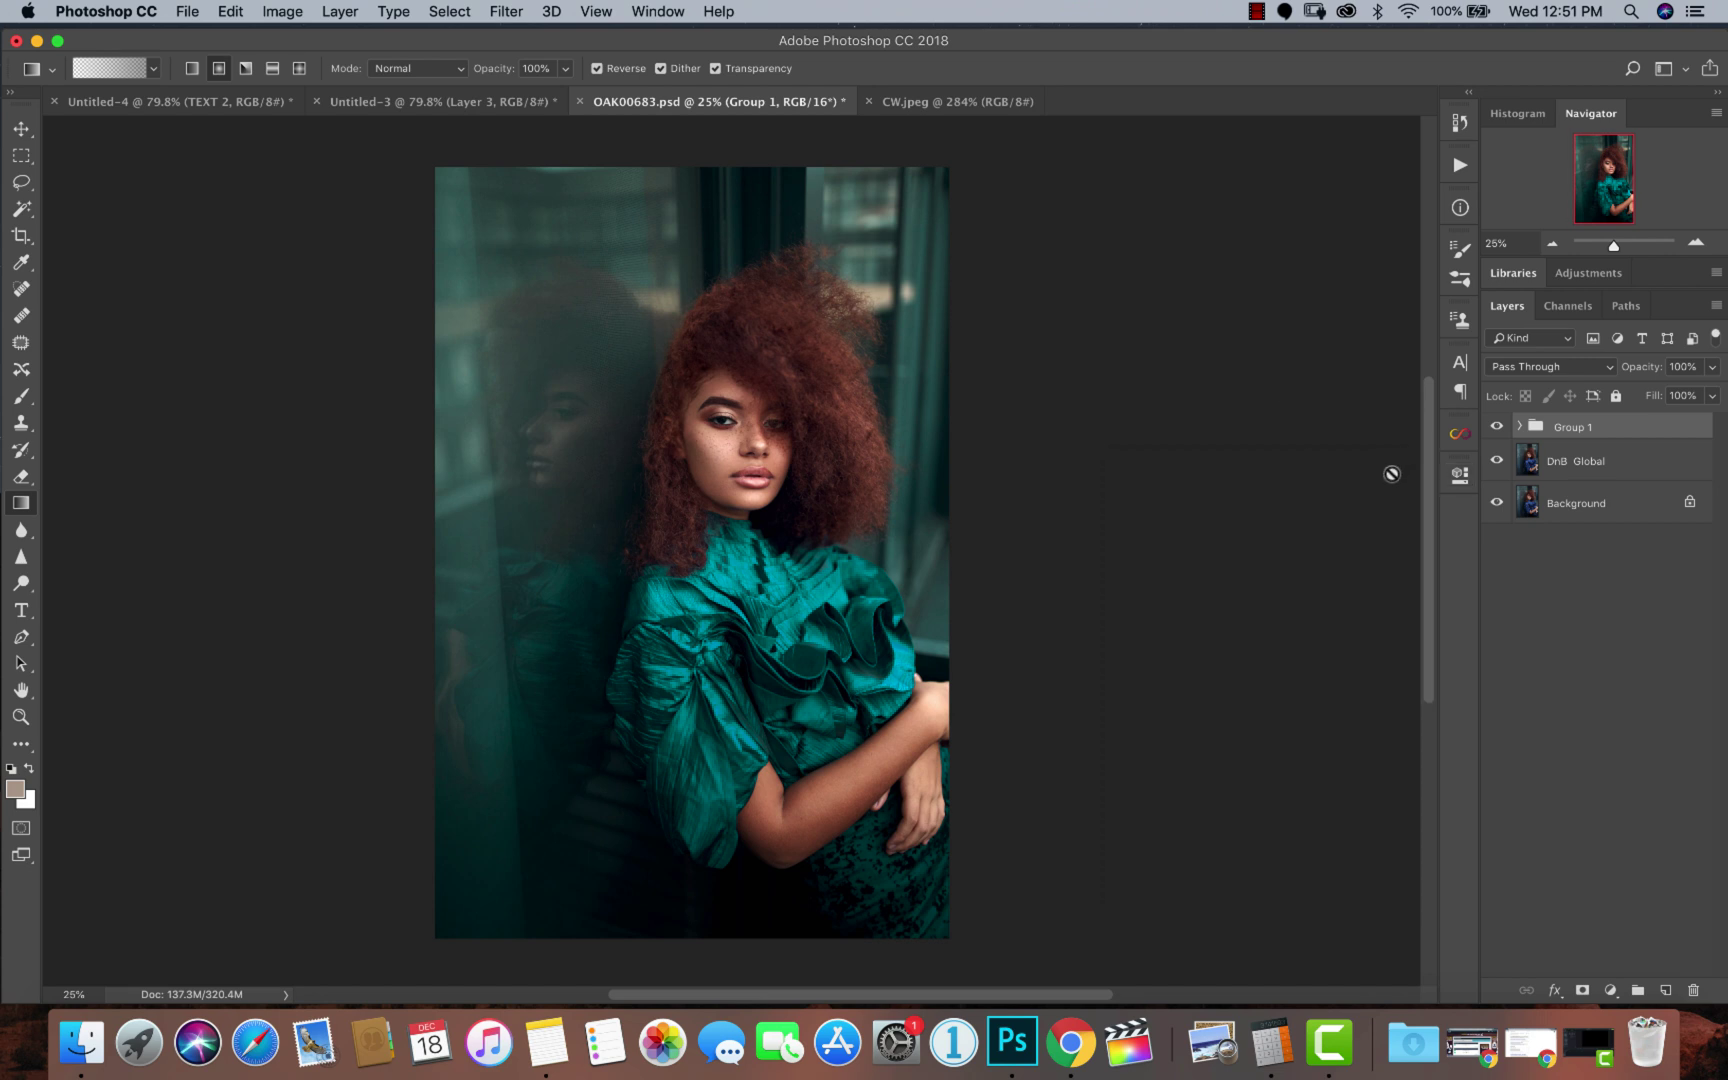